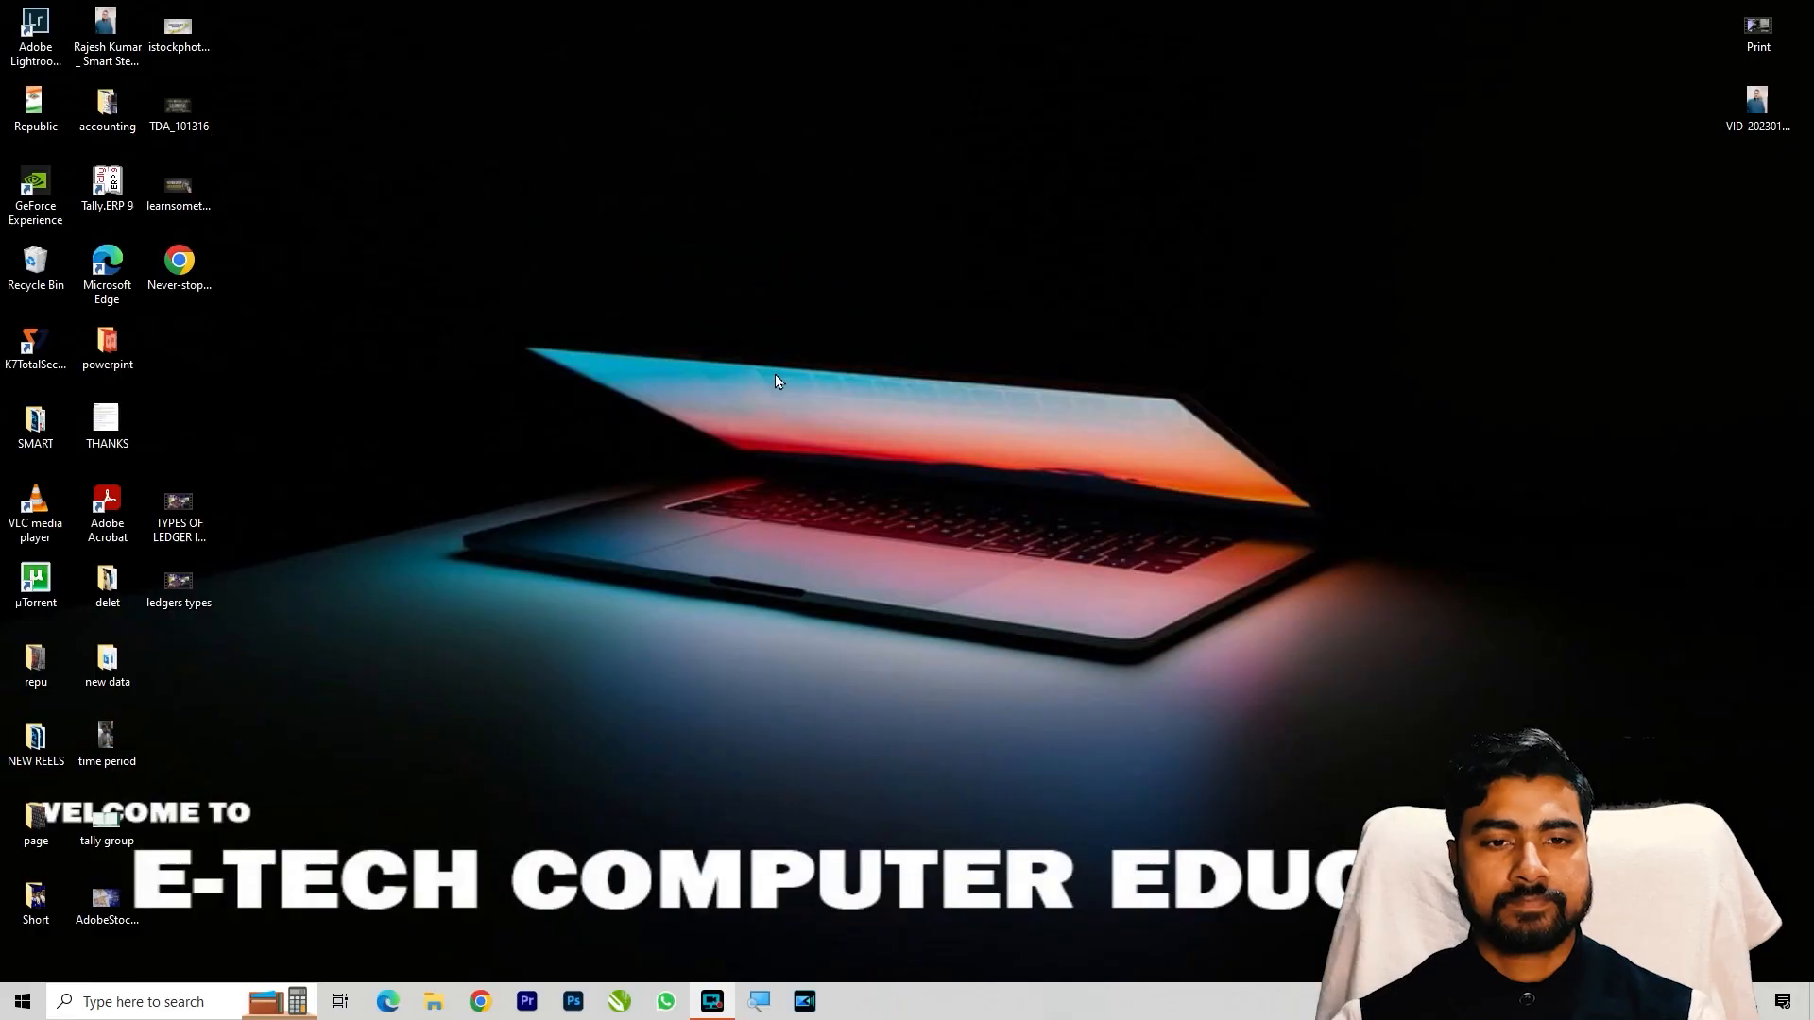
right_click(631, 212)
left_click(725, 272)
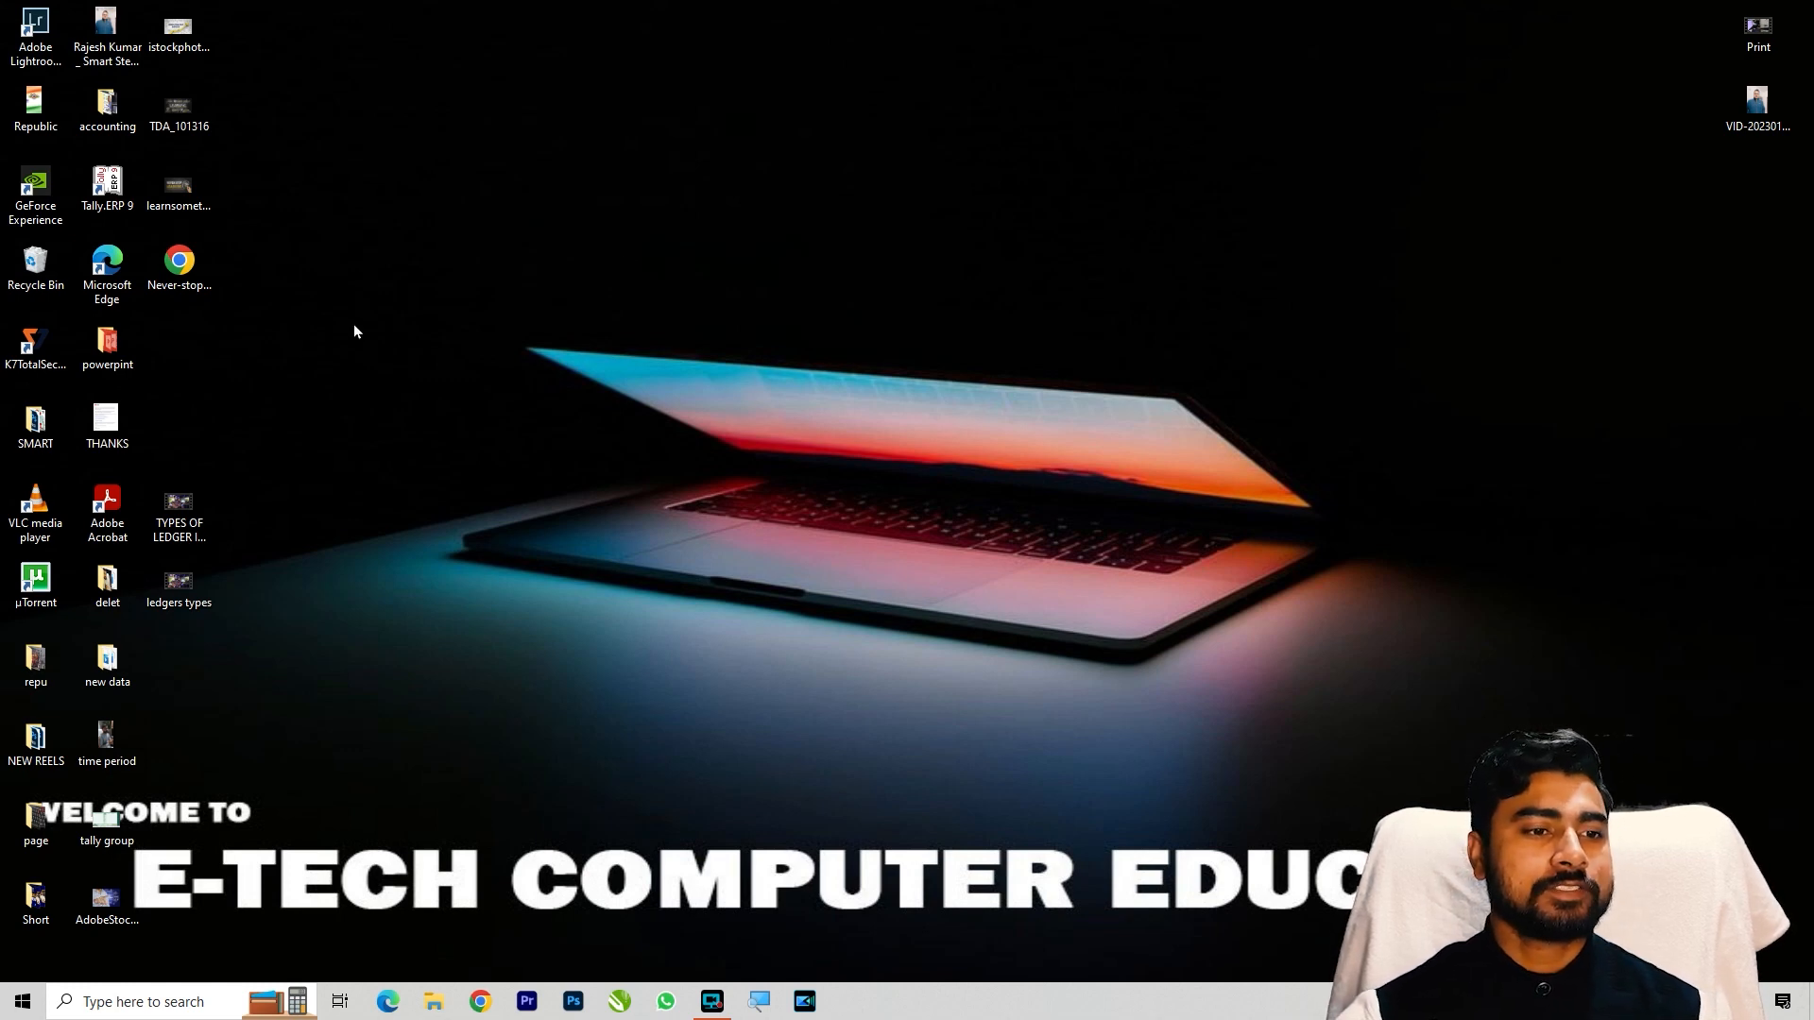
Open the TYPES OF LEDGER video from the desktop and close it again
double_click(179, 505)
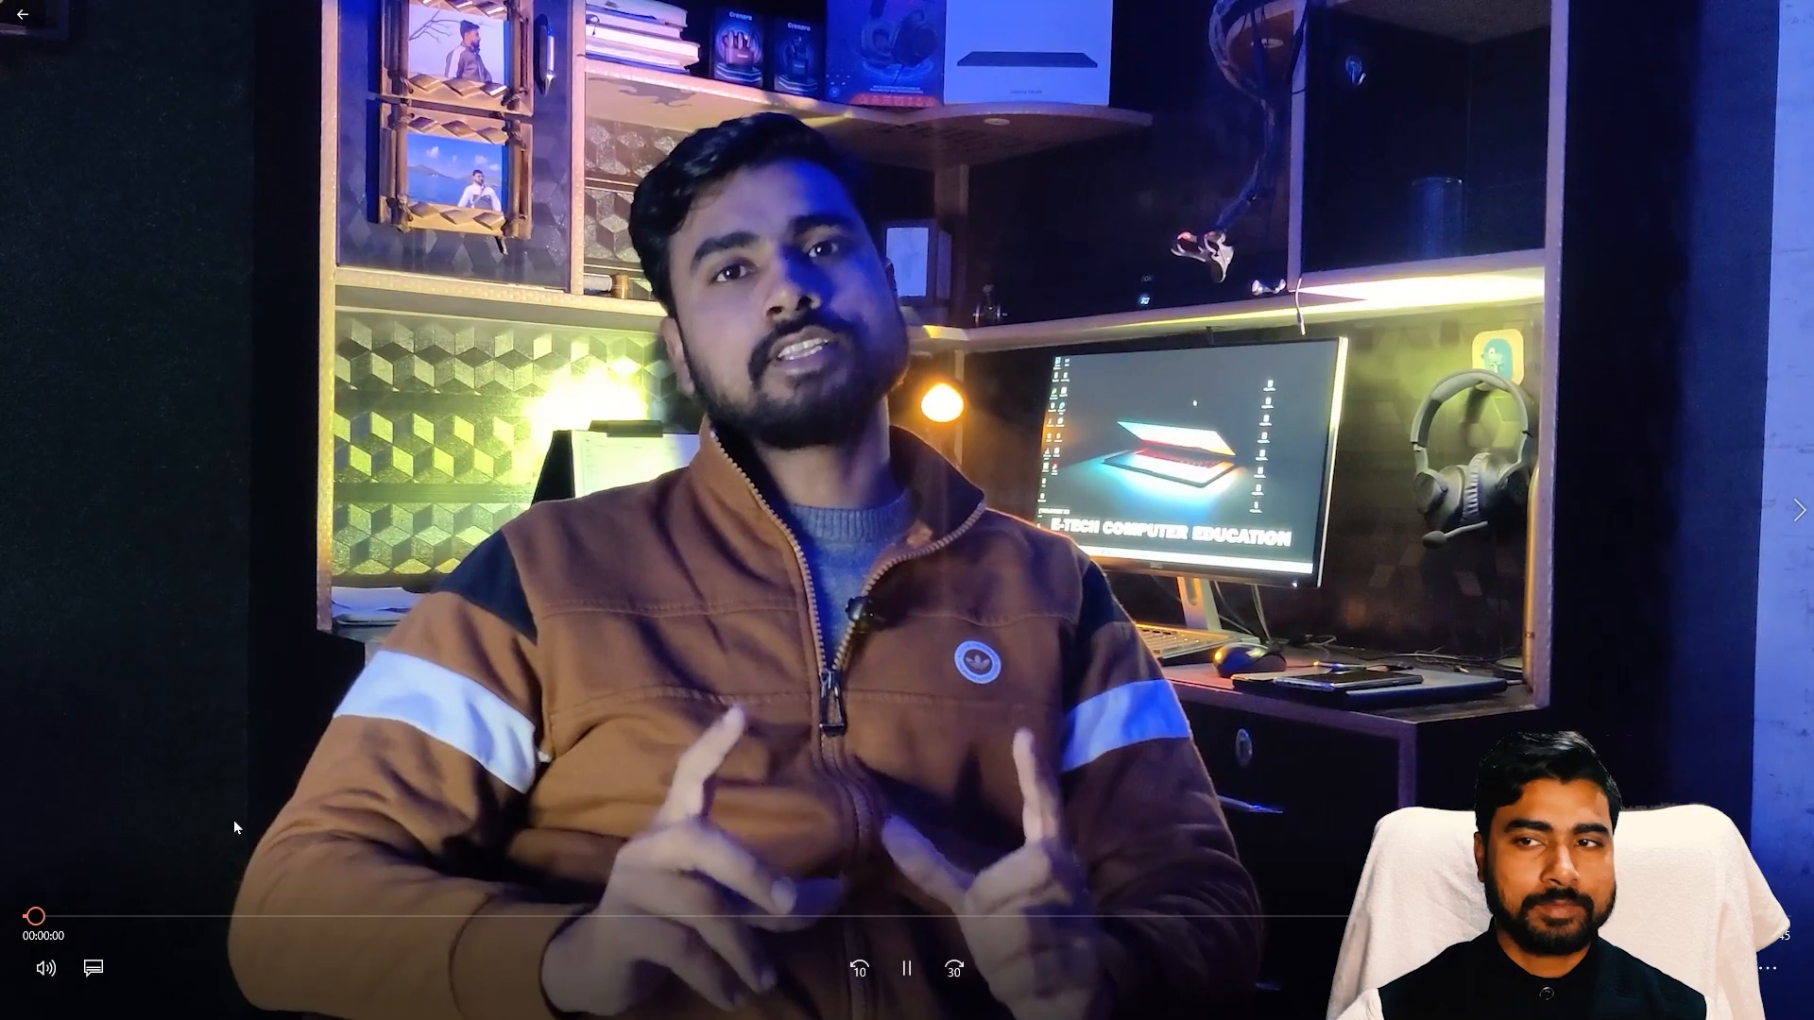
left_click(1720, 968)
left_click(1788, 17)
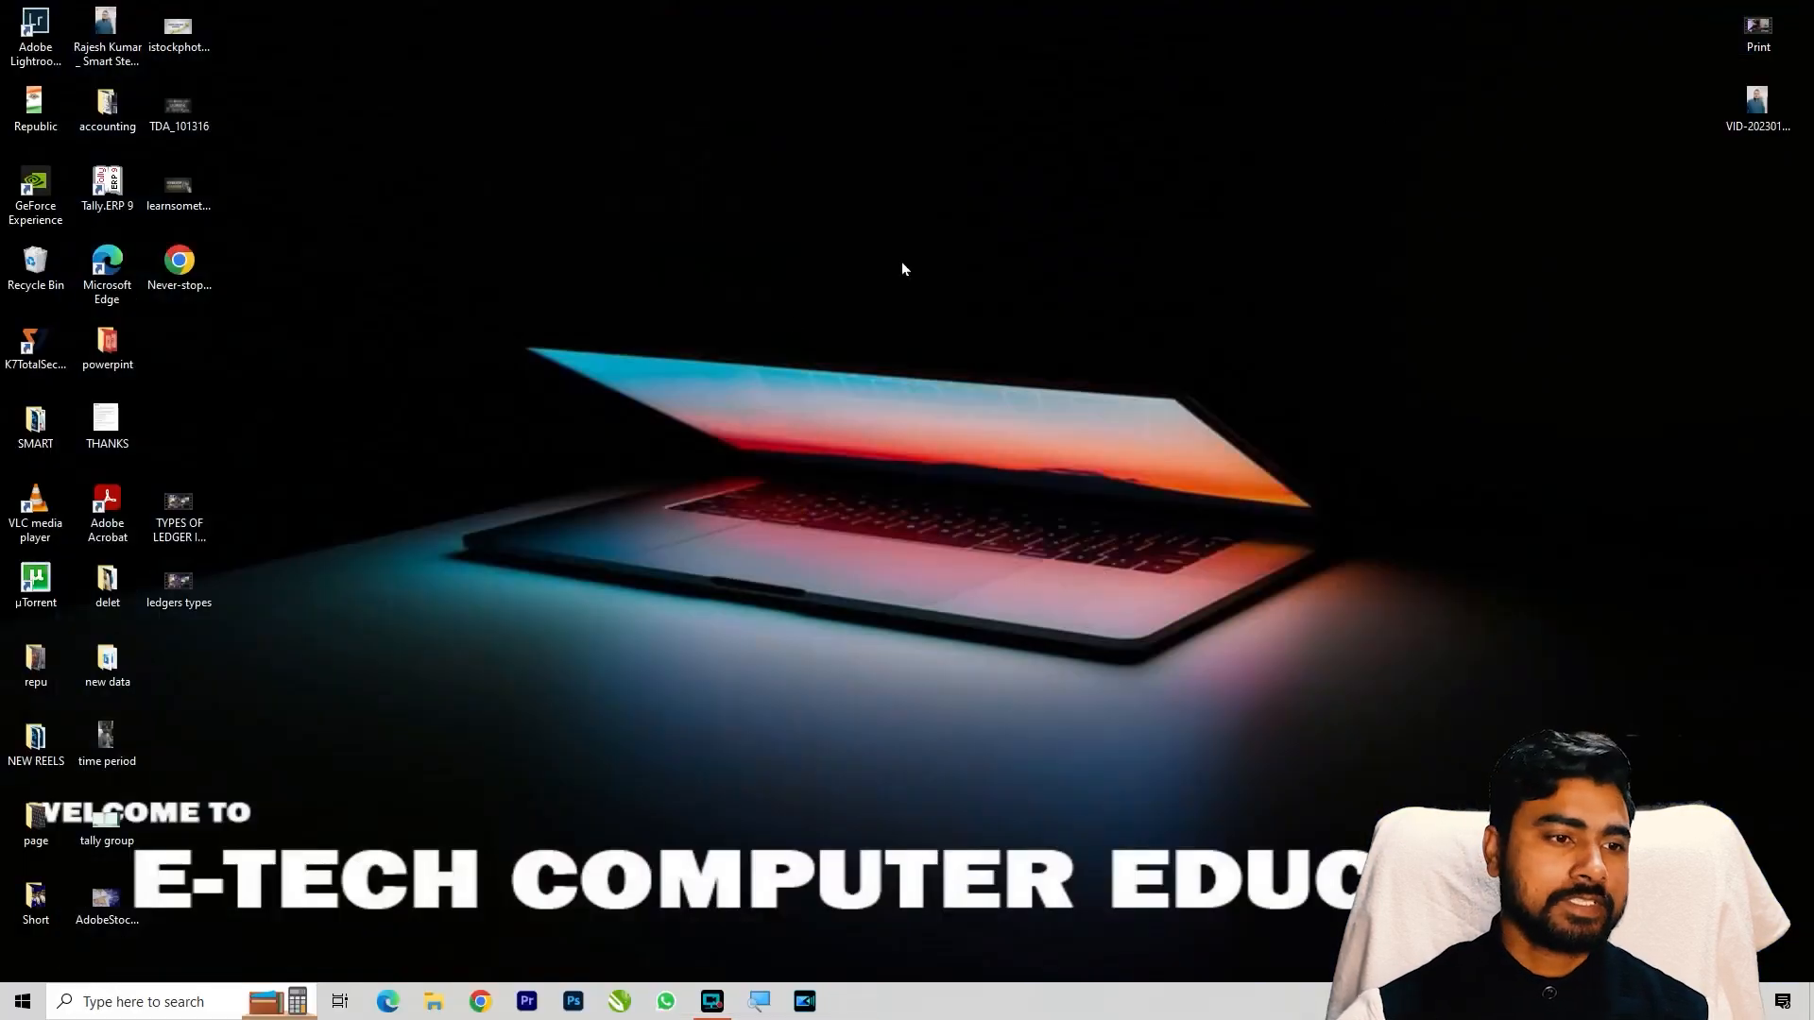
right_click(595, 305)
left_click(661, 357)
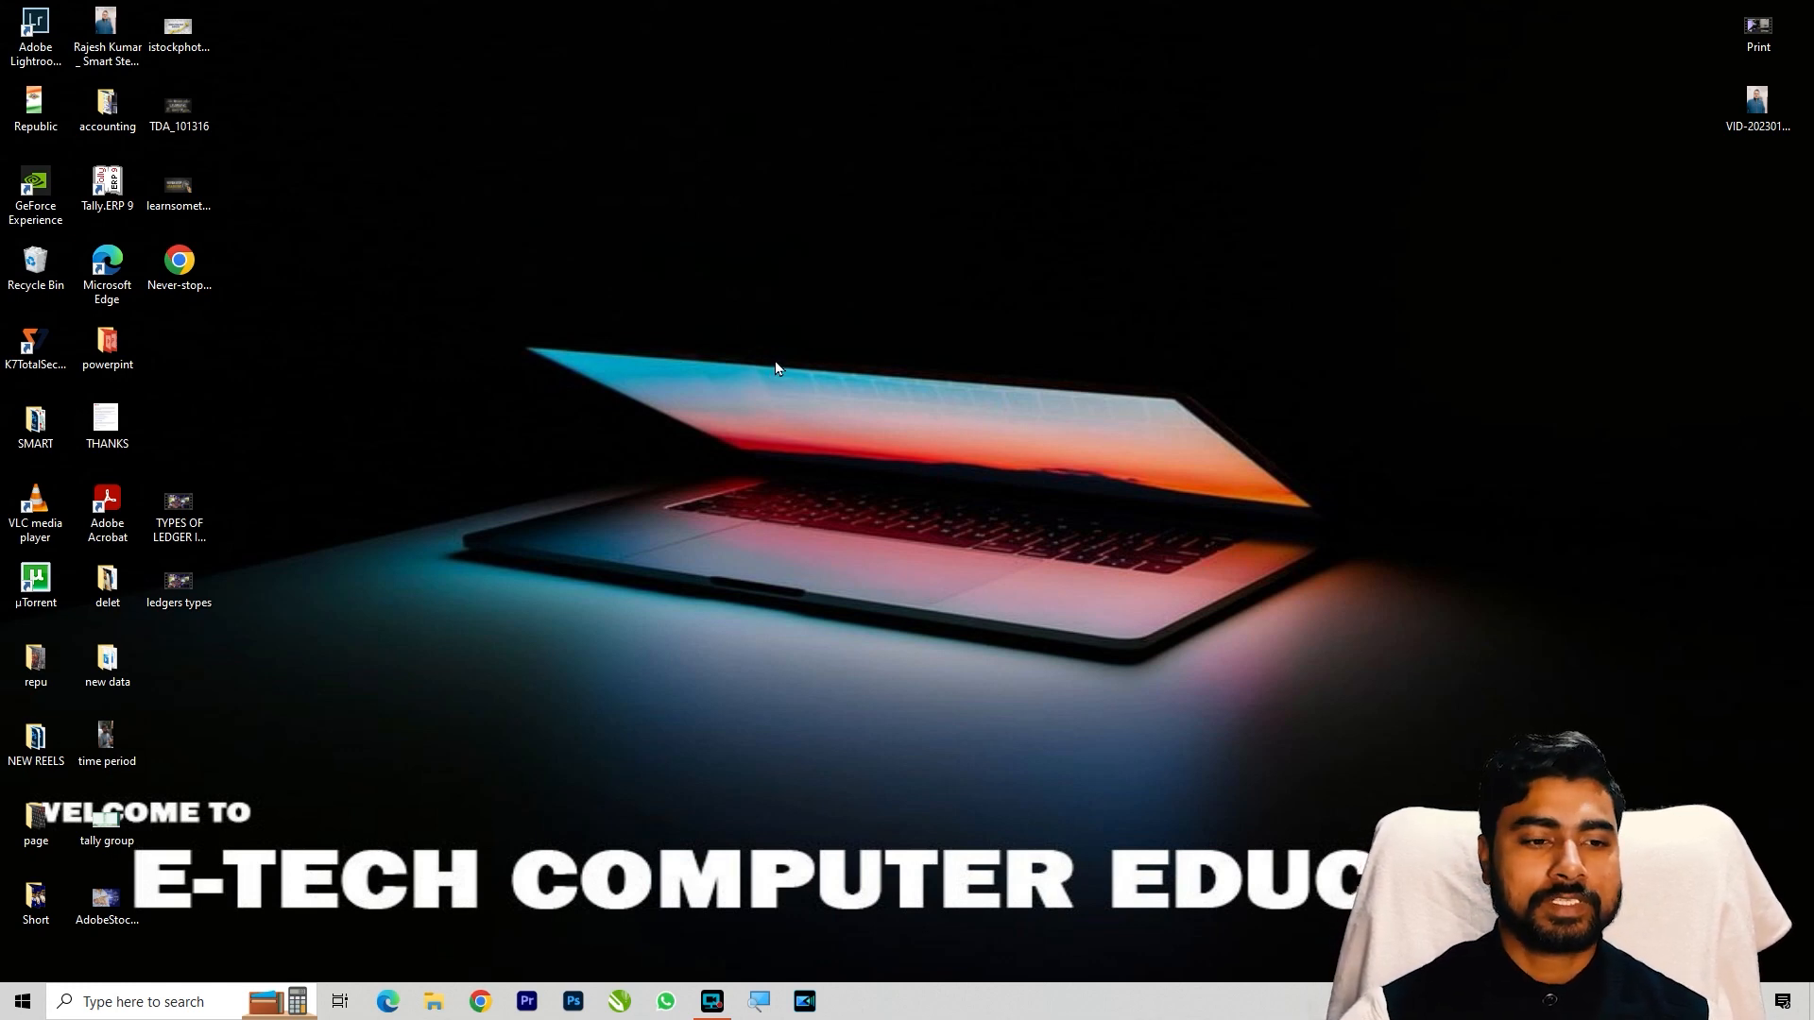
right_click(663, 315)
left_click(746, 369)
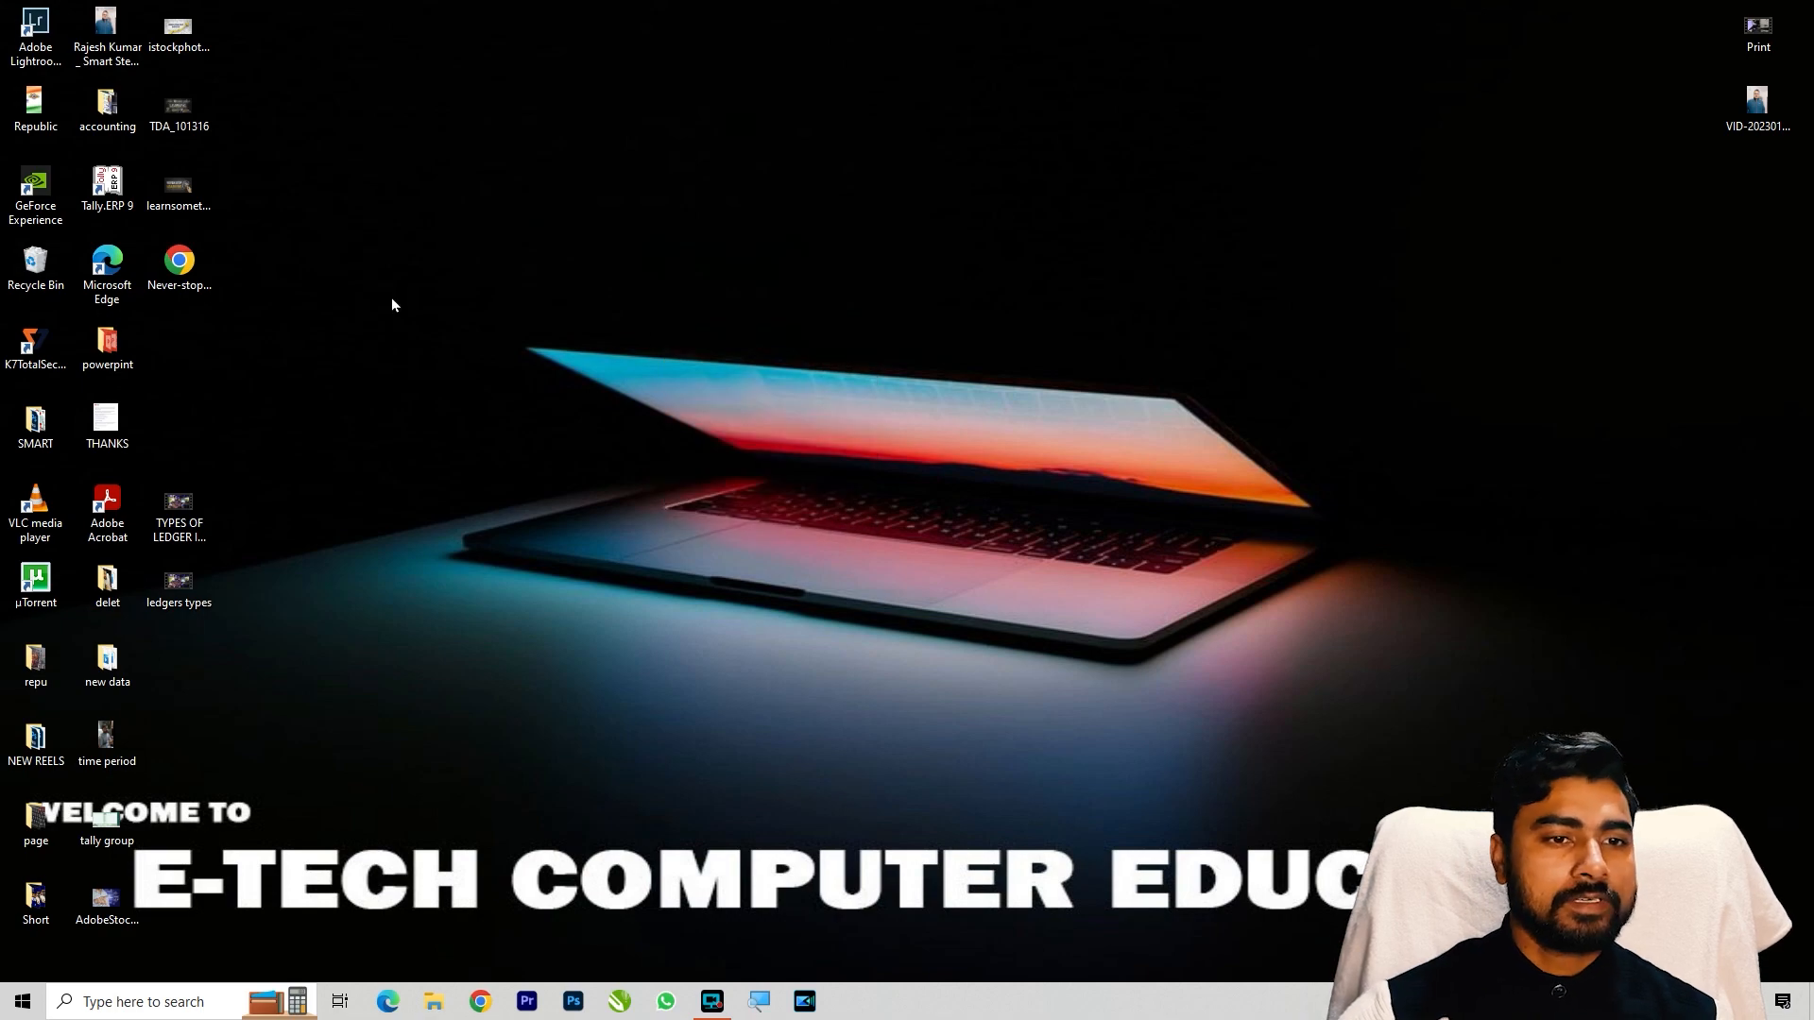
right_click(392, 303)
left_click(489, 357)
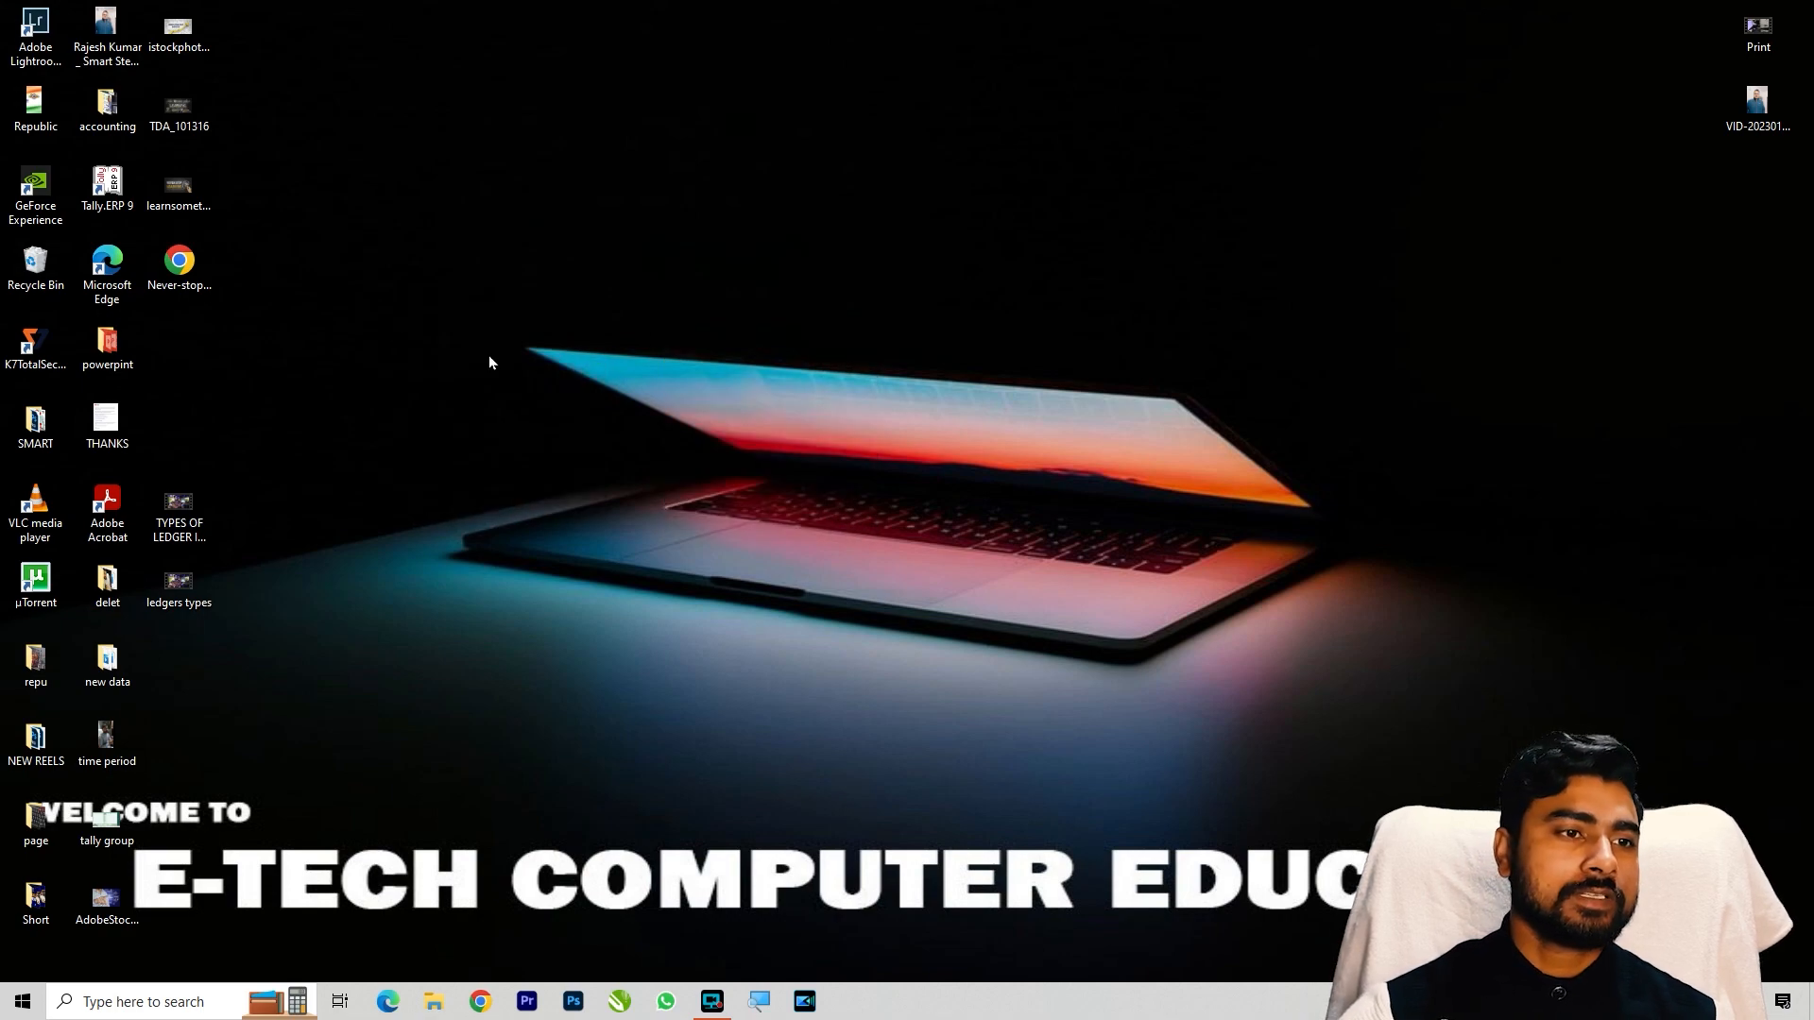
Start Tally.ERP 9 in Educational Mode with the Gold Edition (Unlimited Multi-User) and maximize its window
double_click(128, 181)
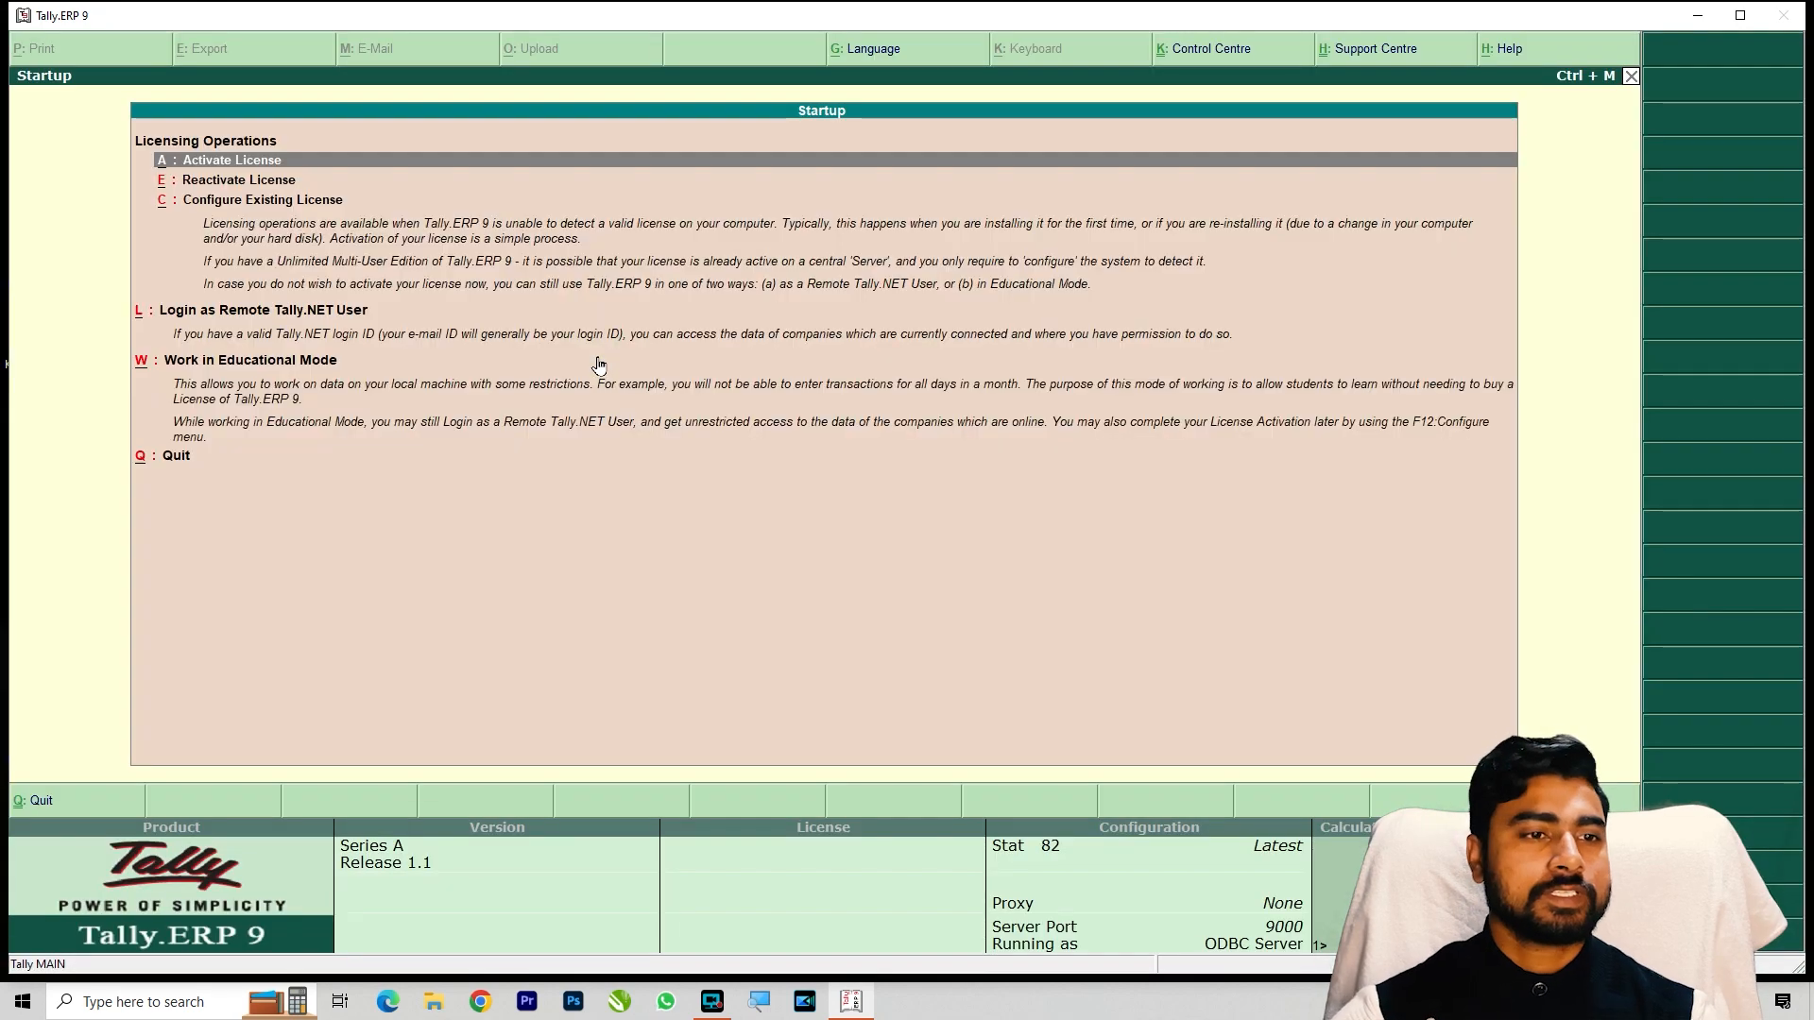
key("Down")
key("Down")
key("Down")
key("Down")
key("Return")
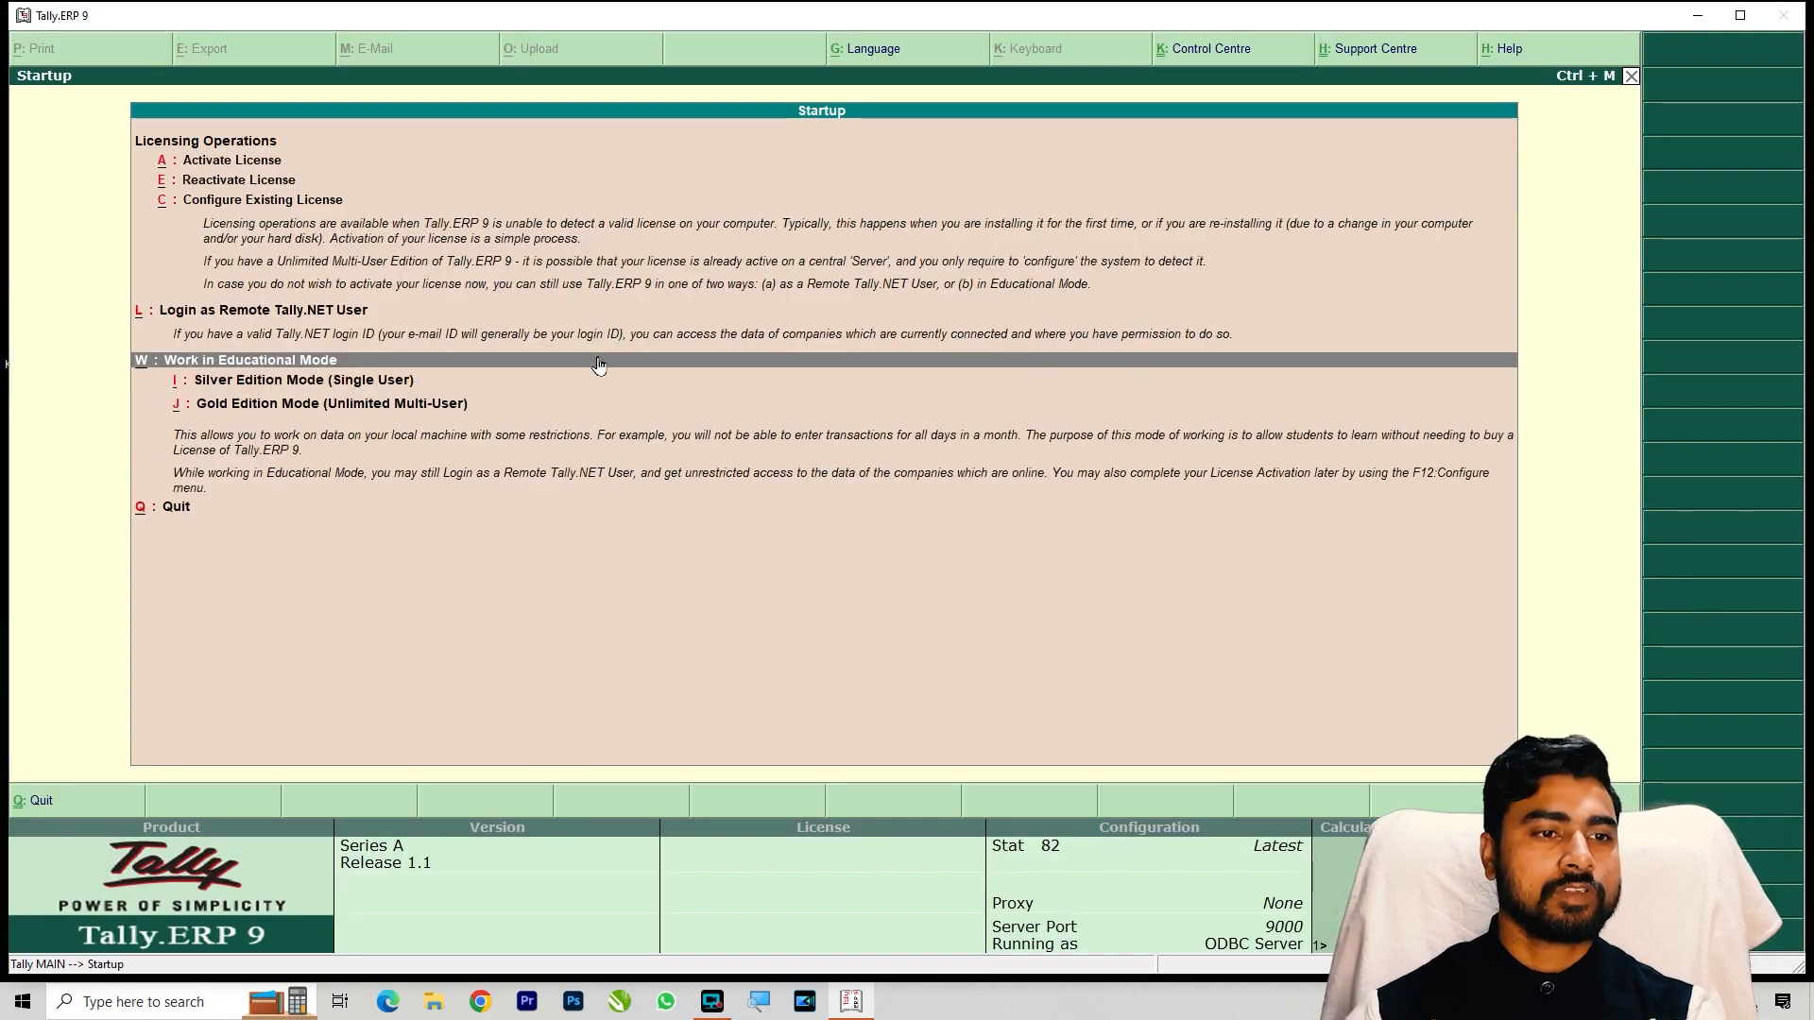
key("Down")
key("Down")
key("Return")
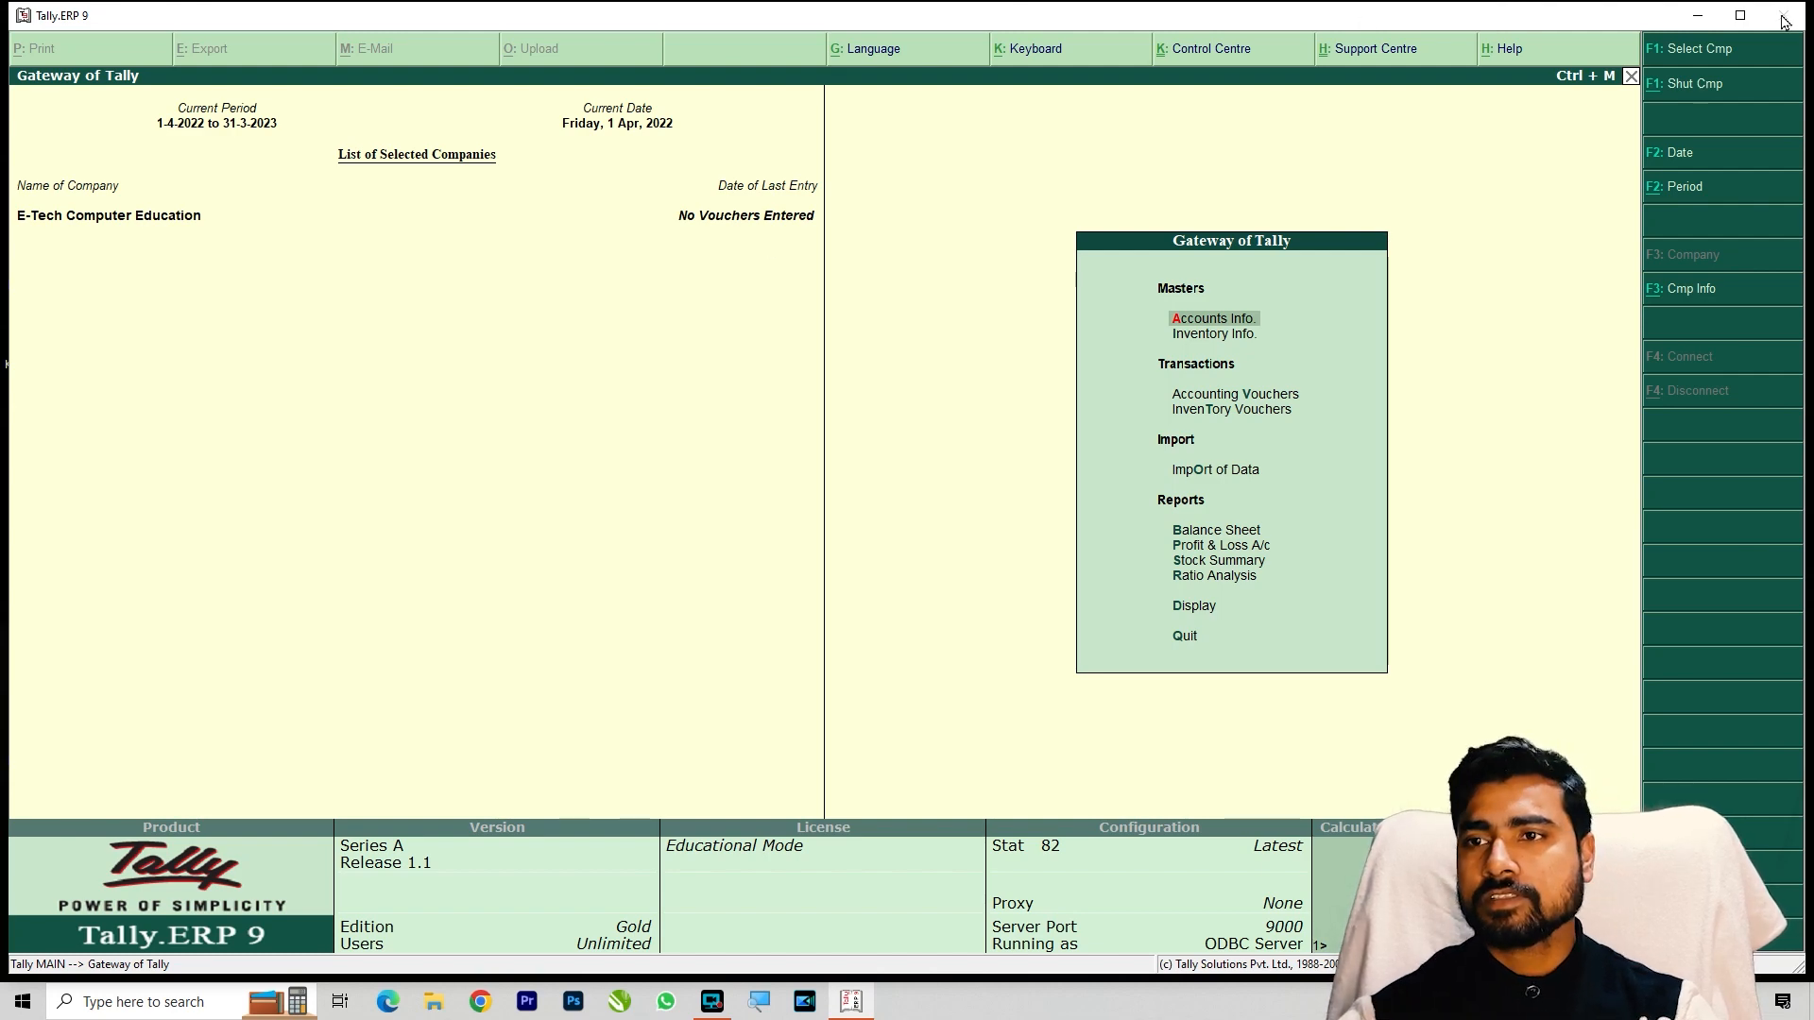
left_click(1748, 16)
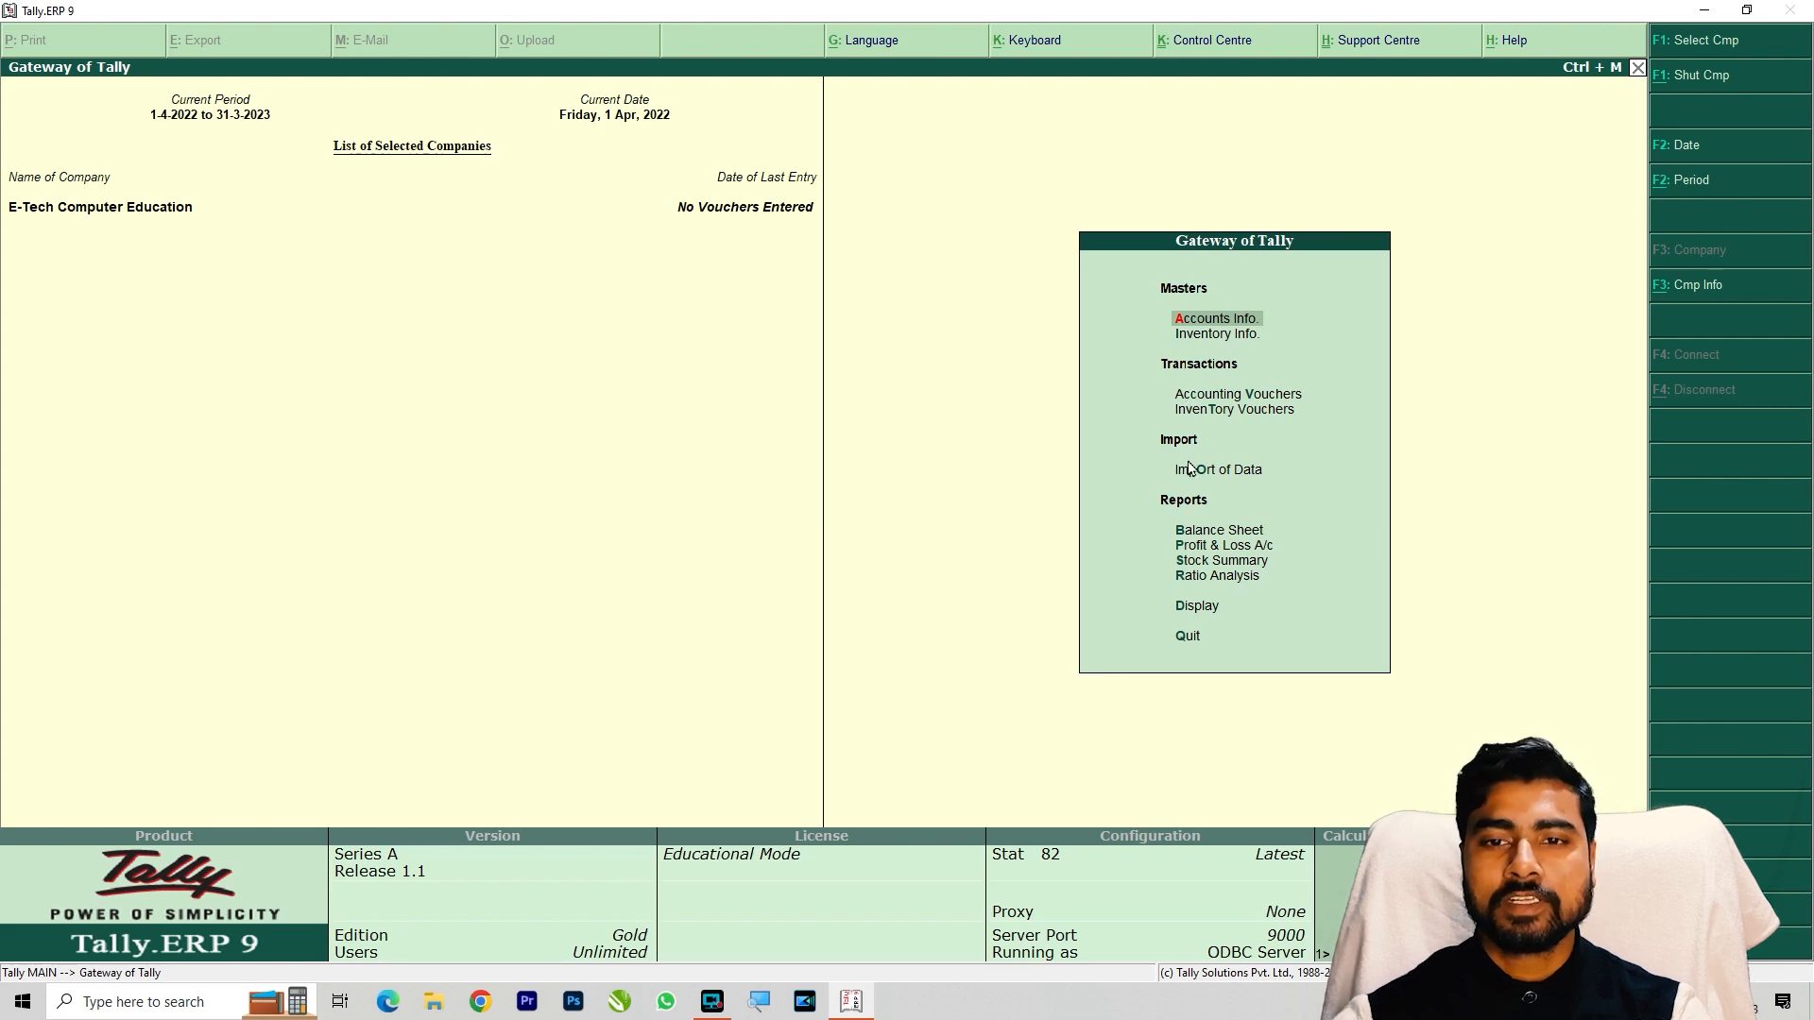
Look through the Gateway of Tally entries, then view the Accounts Info. options and return to the Gateway
key("Down")
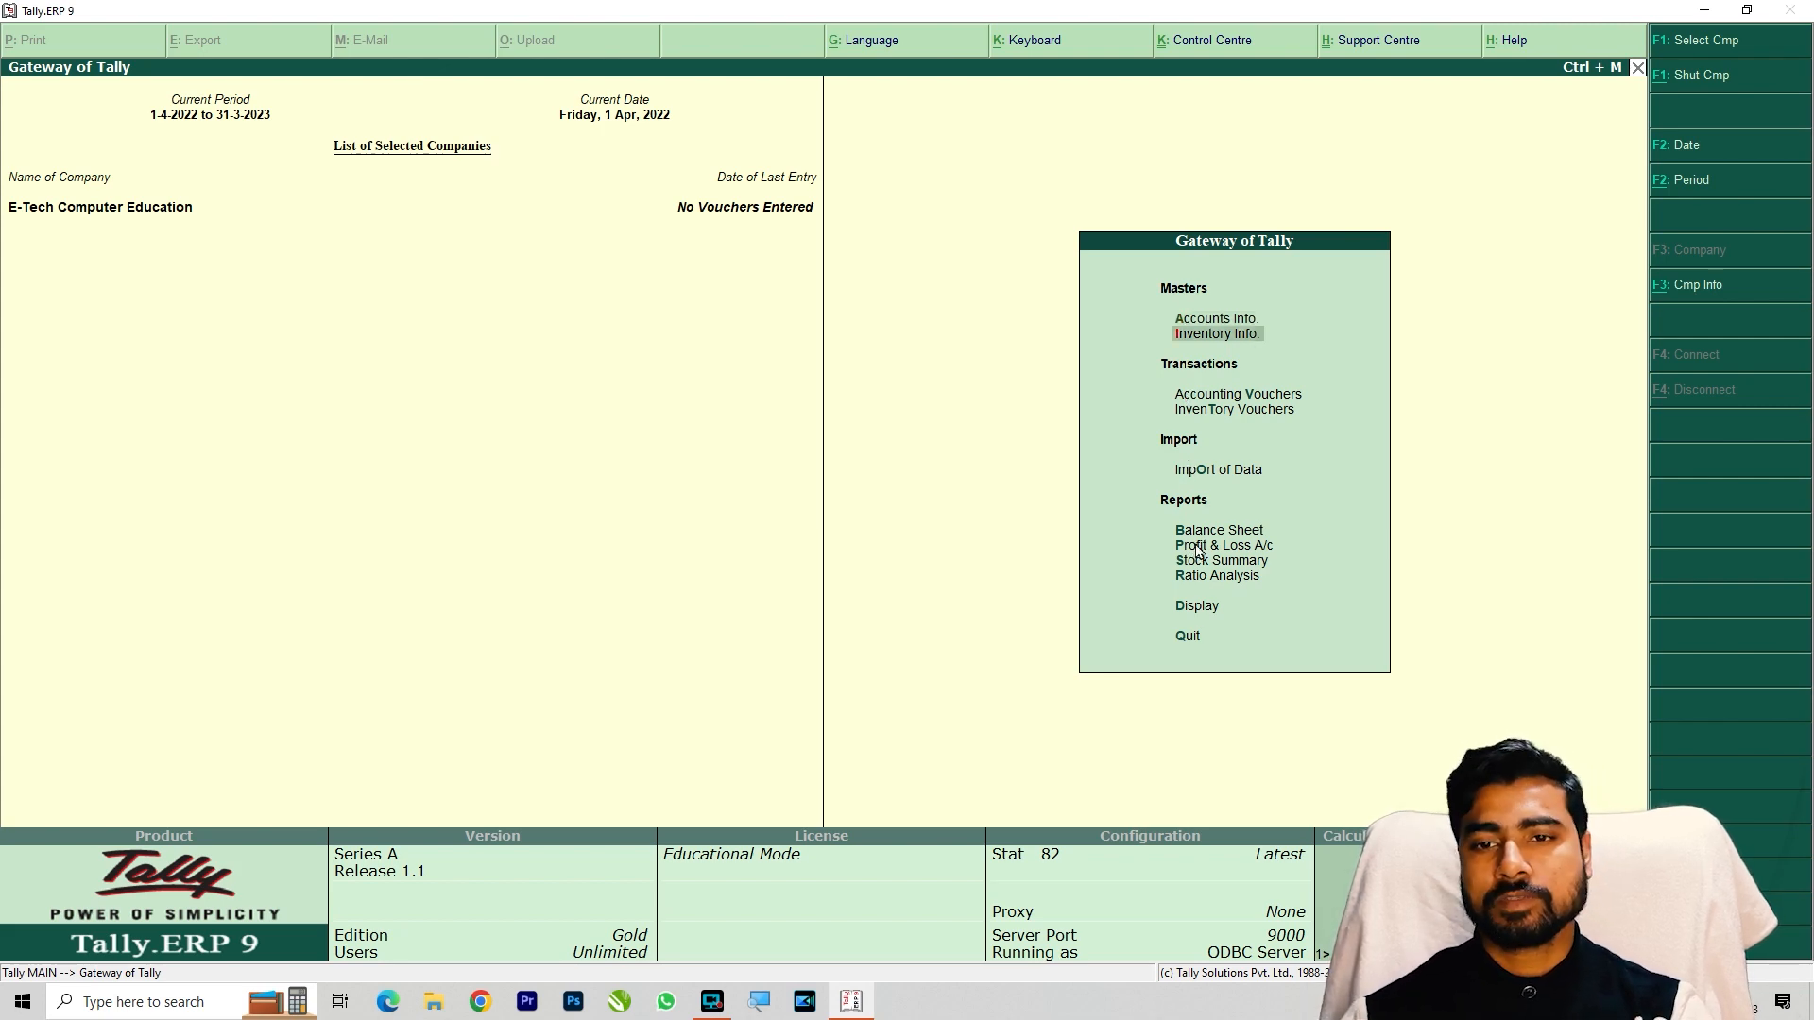
key("Down")
key("Down")
key("Down")
key("Down")
key("Down")
key("Down")
key("Down")
key("Down")
key("Up")
key("Up")
key("Up")
key("Up")
key("Up")
key("Up")
key("Up")
key("Up")
key("Up")
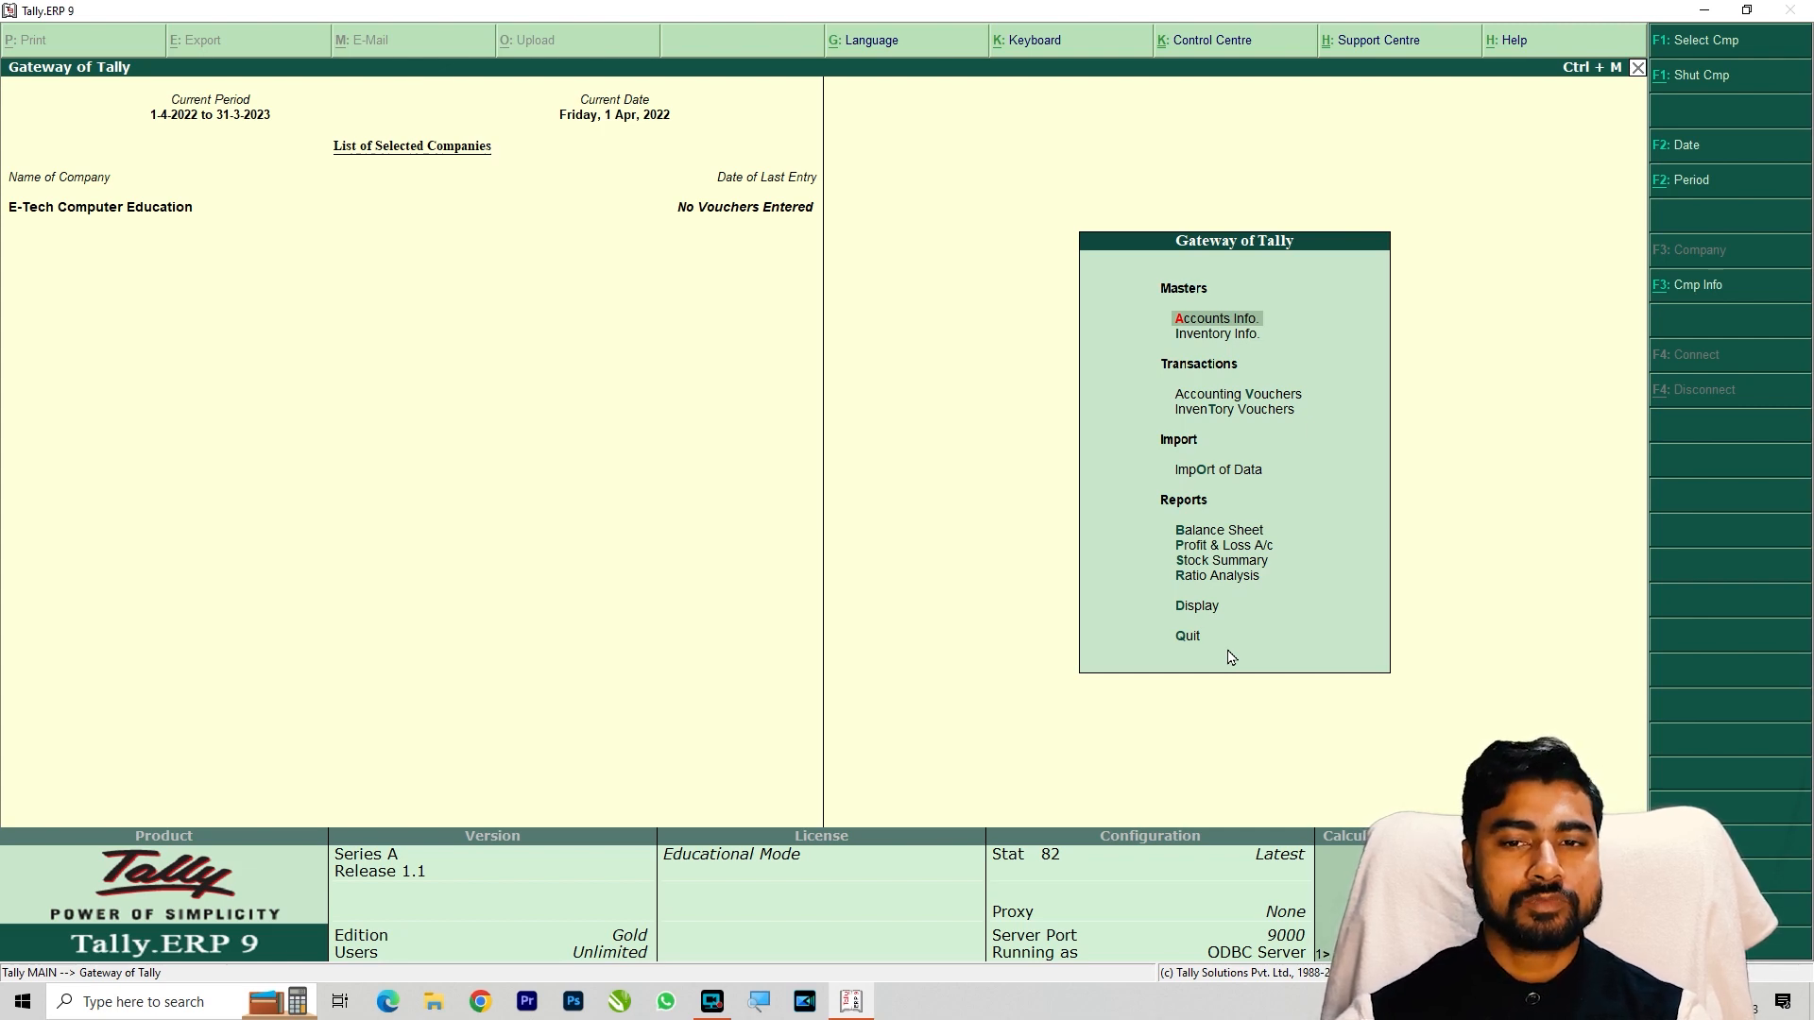
key("Return")
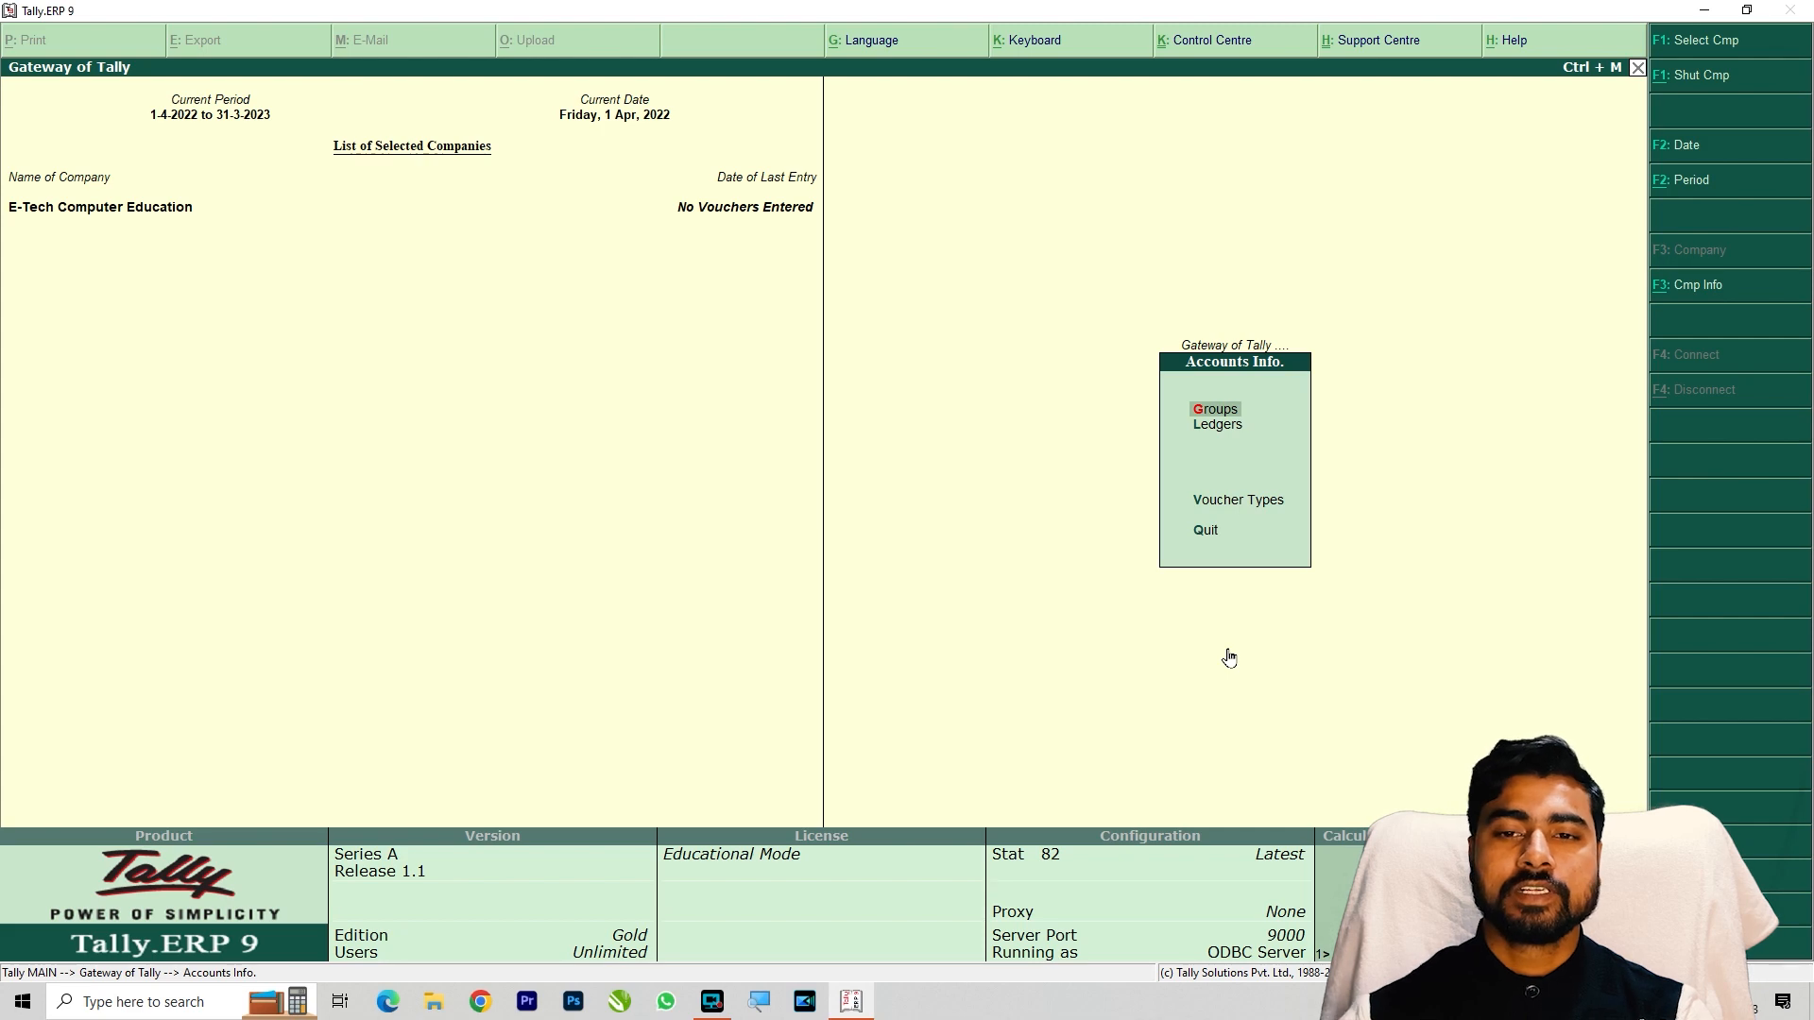
key("Escape")
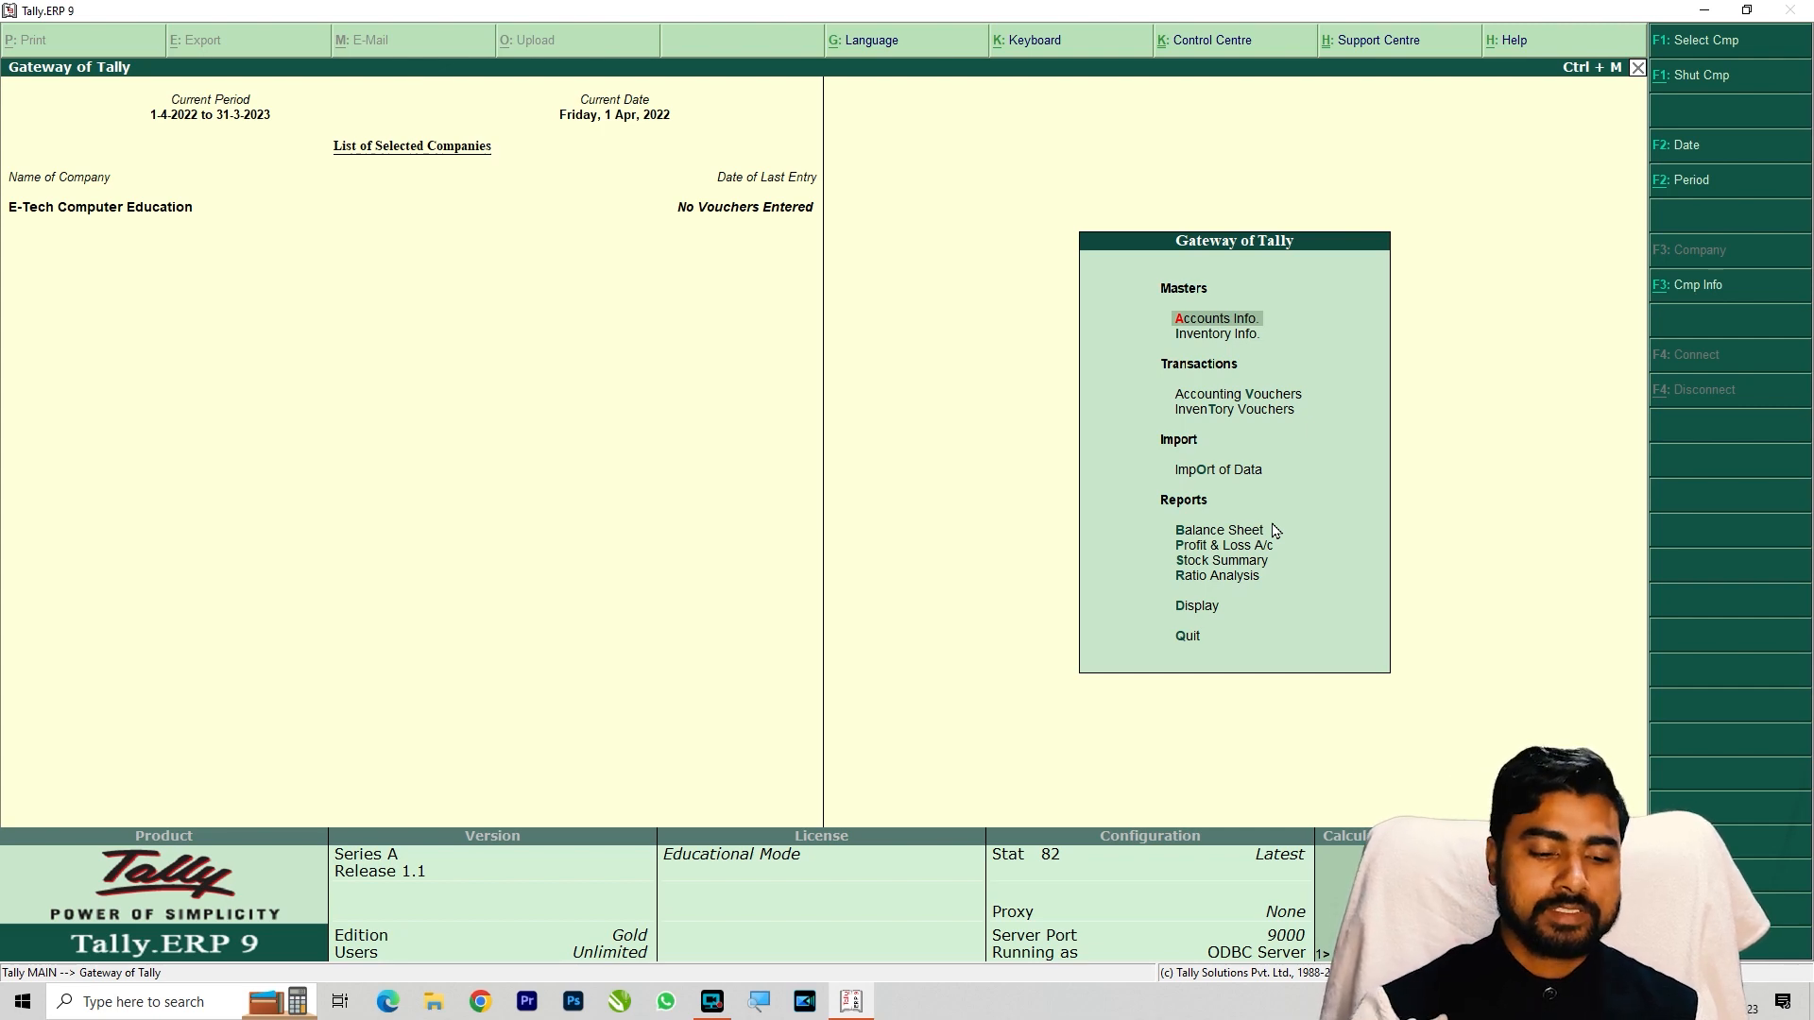
Open Company Info. and select the E-Tech Computer Education company from the list of companies
key("alt+F3")
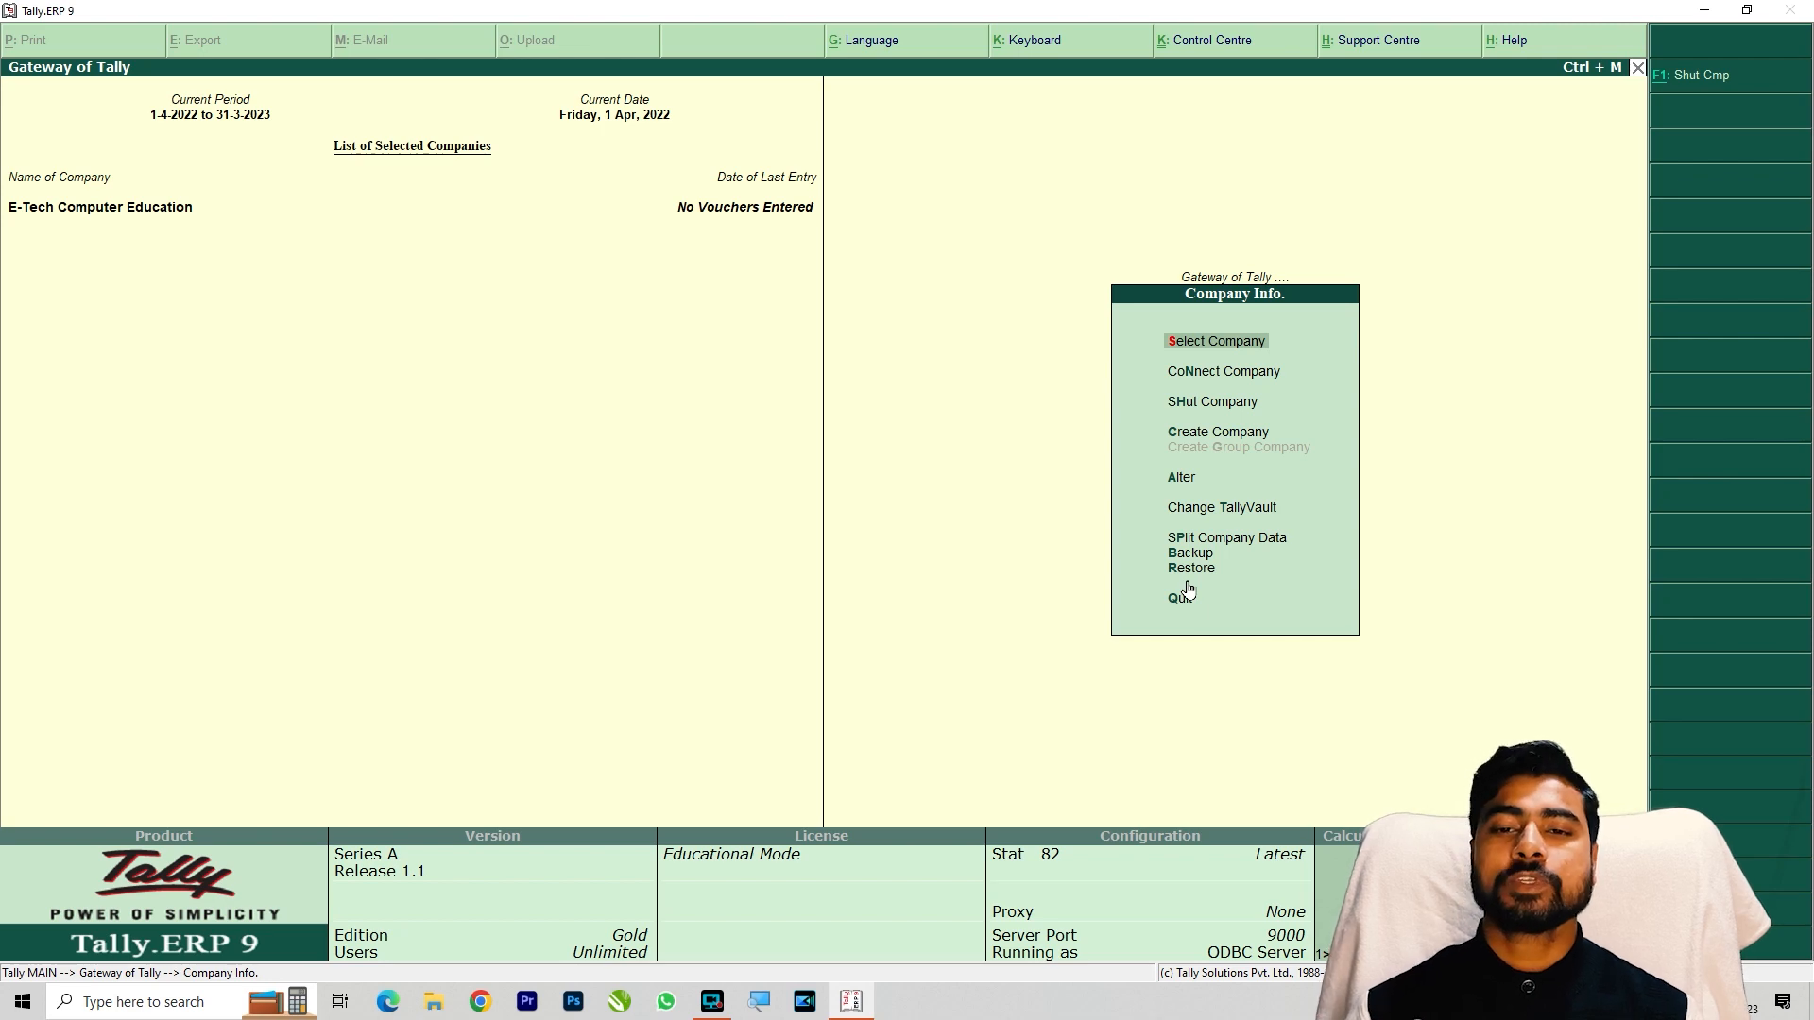
key("Return")
key("Down")
key("Up")
key("Down")
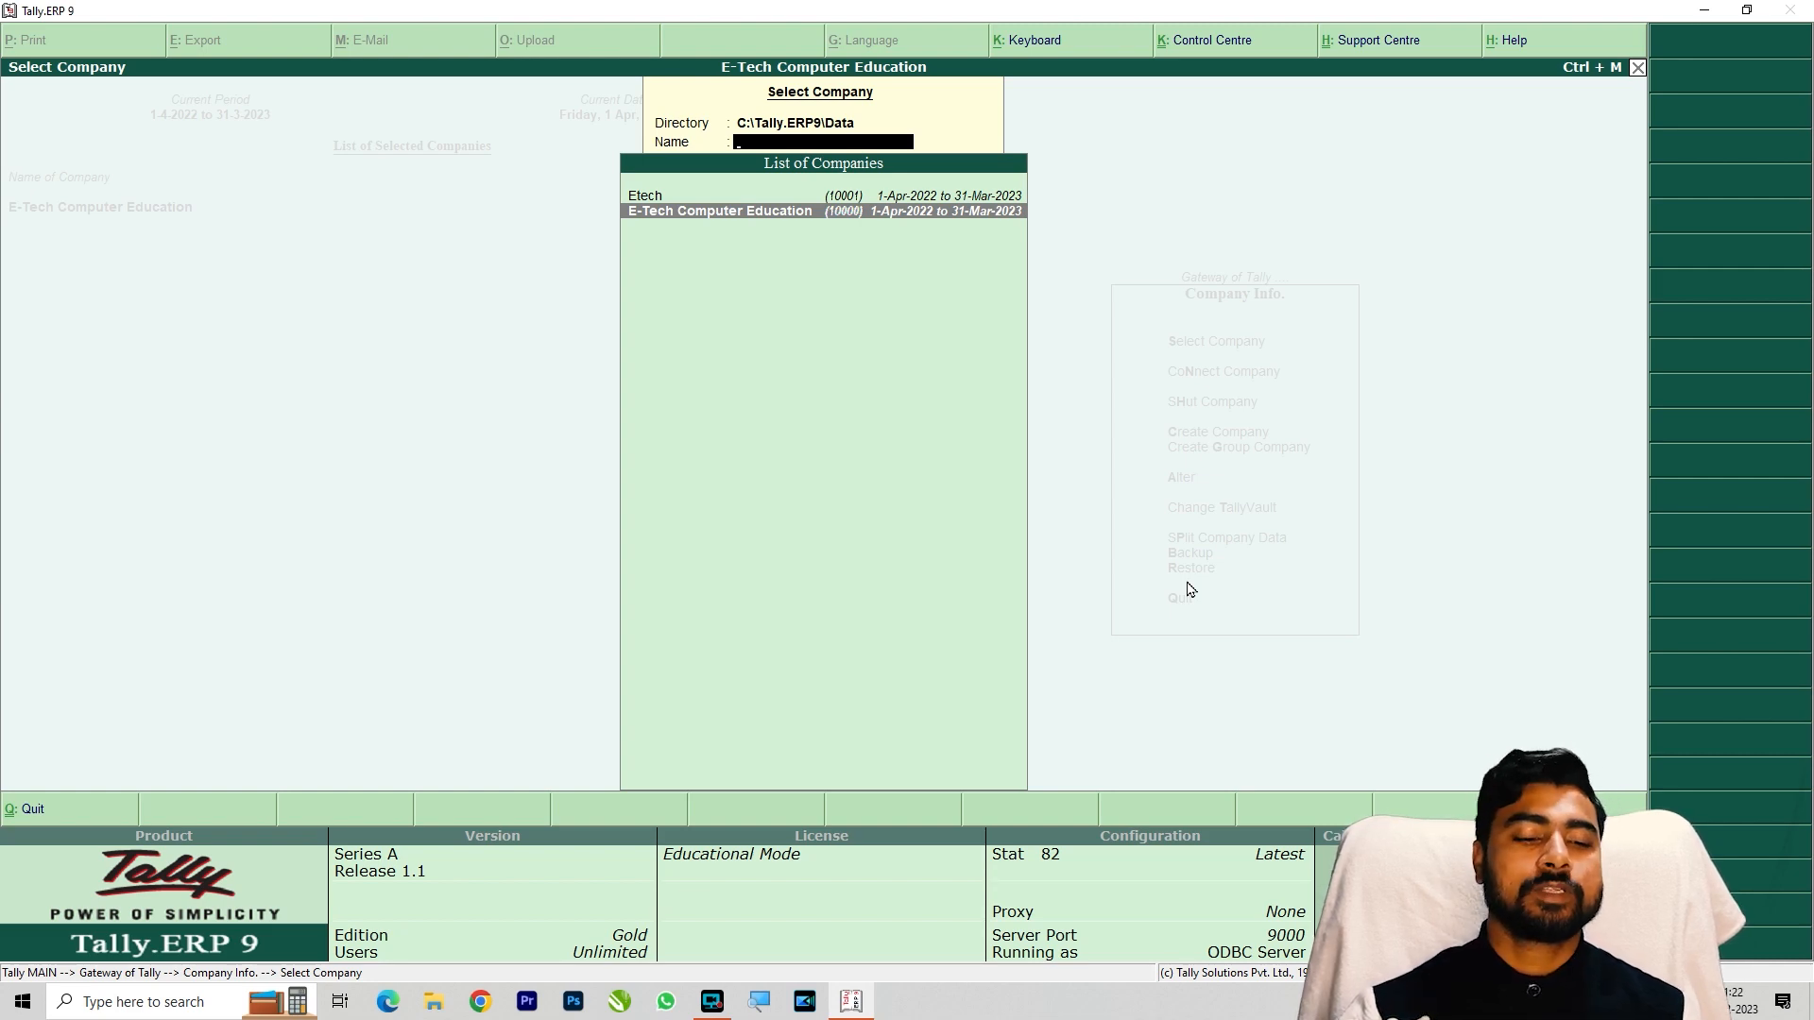
key("Return")
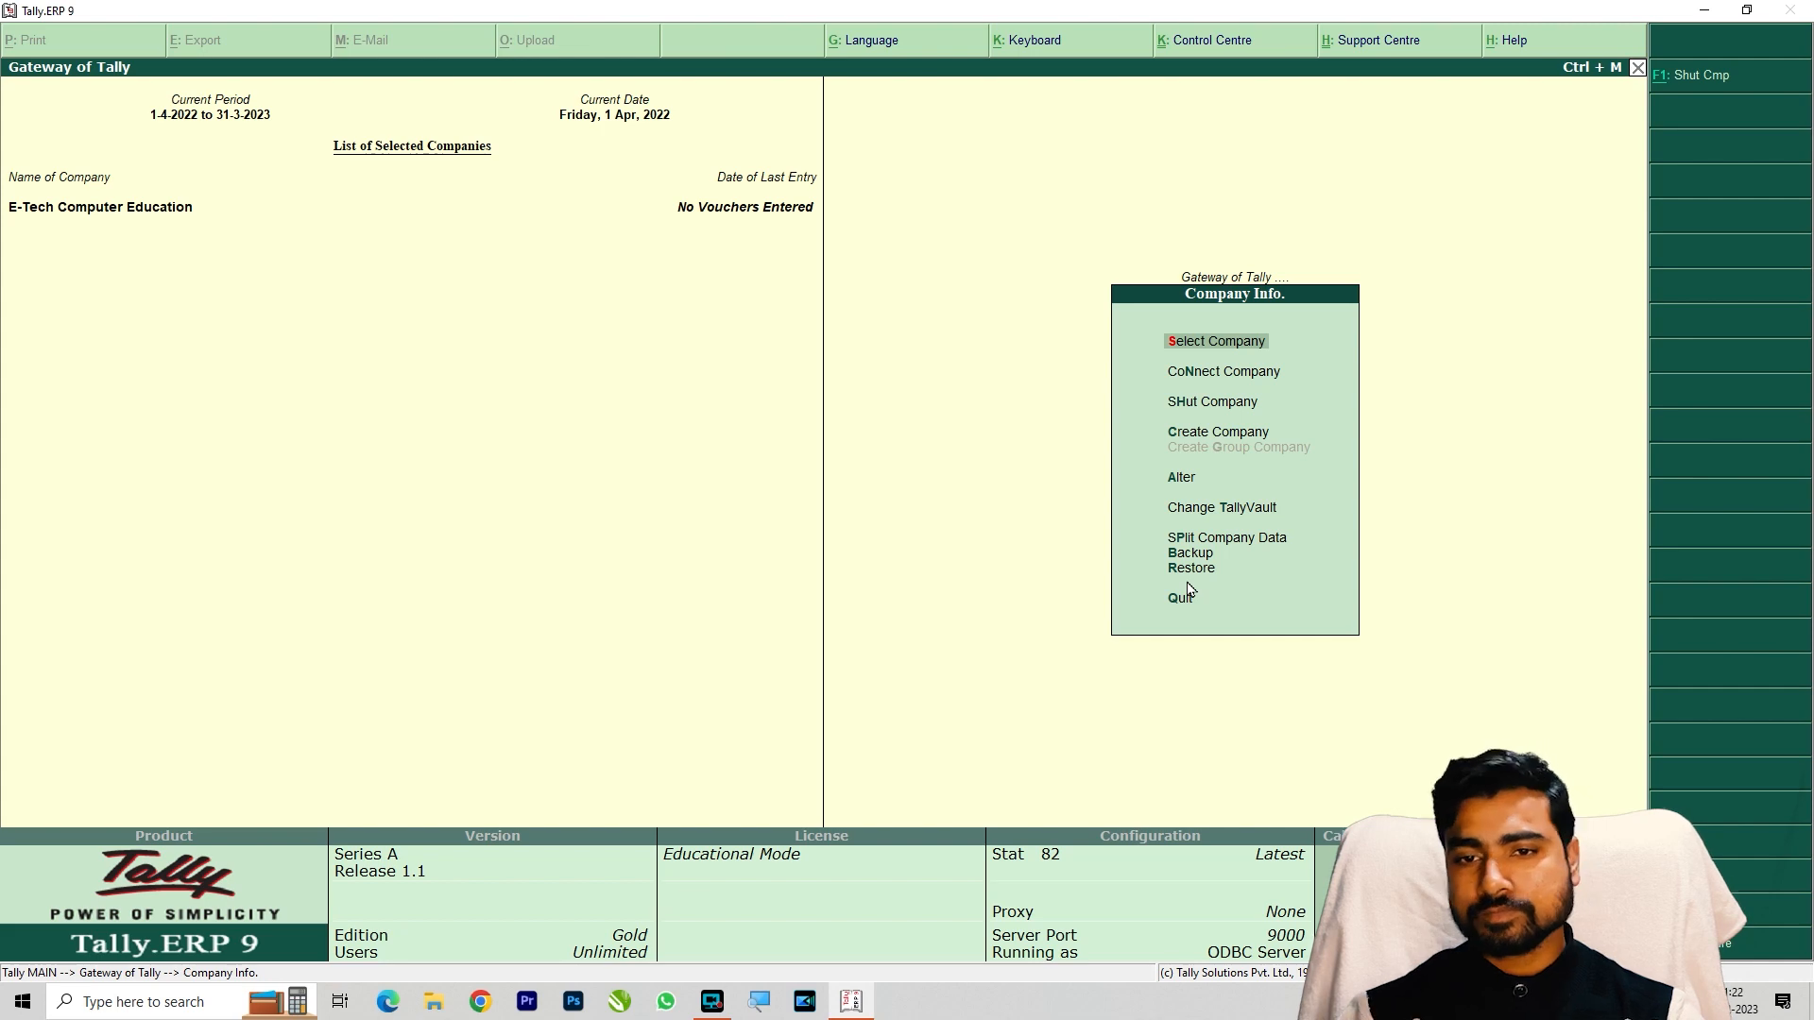
View the Connect Companies to Tally.NET form and leave it without connecting a company
key("Down")
key("Return")
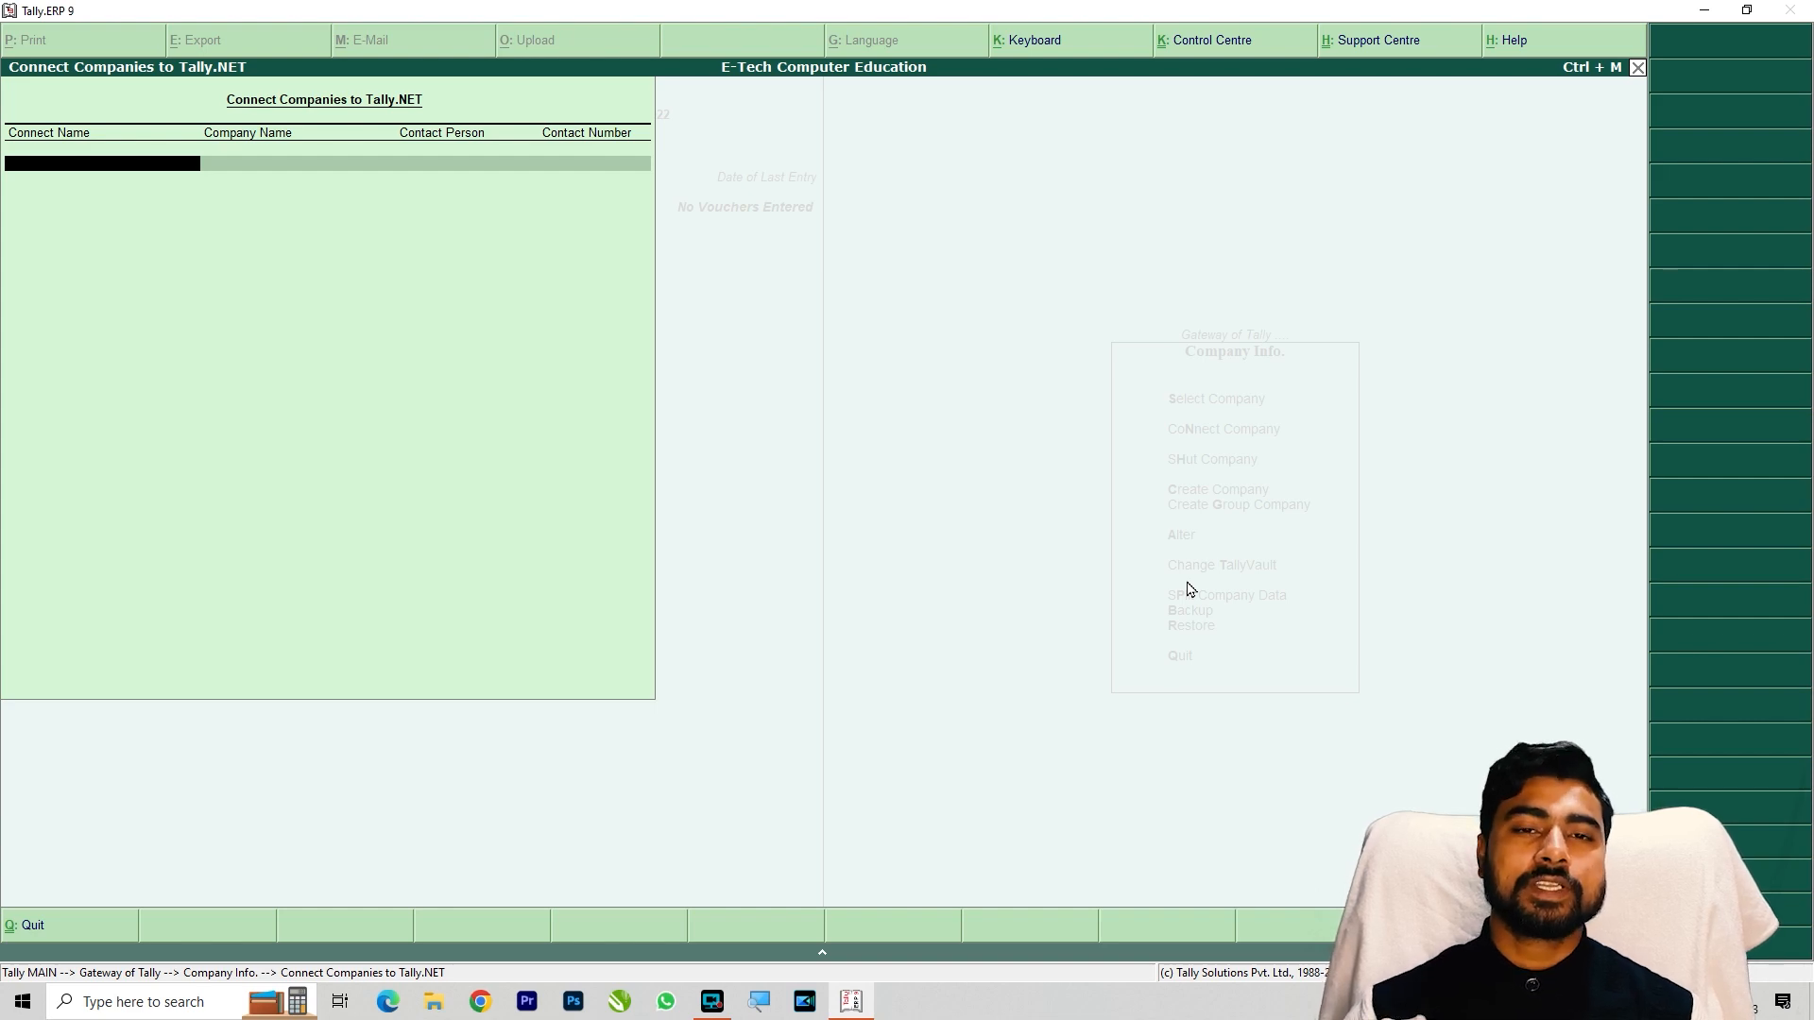
key("Return")
key("Escape")
key("Escape")
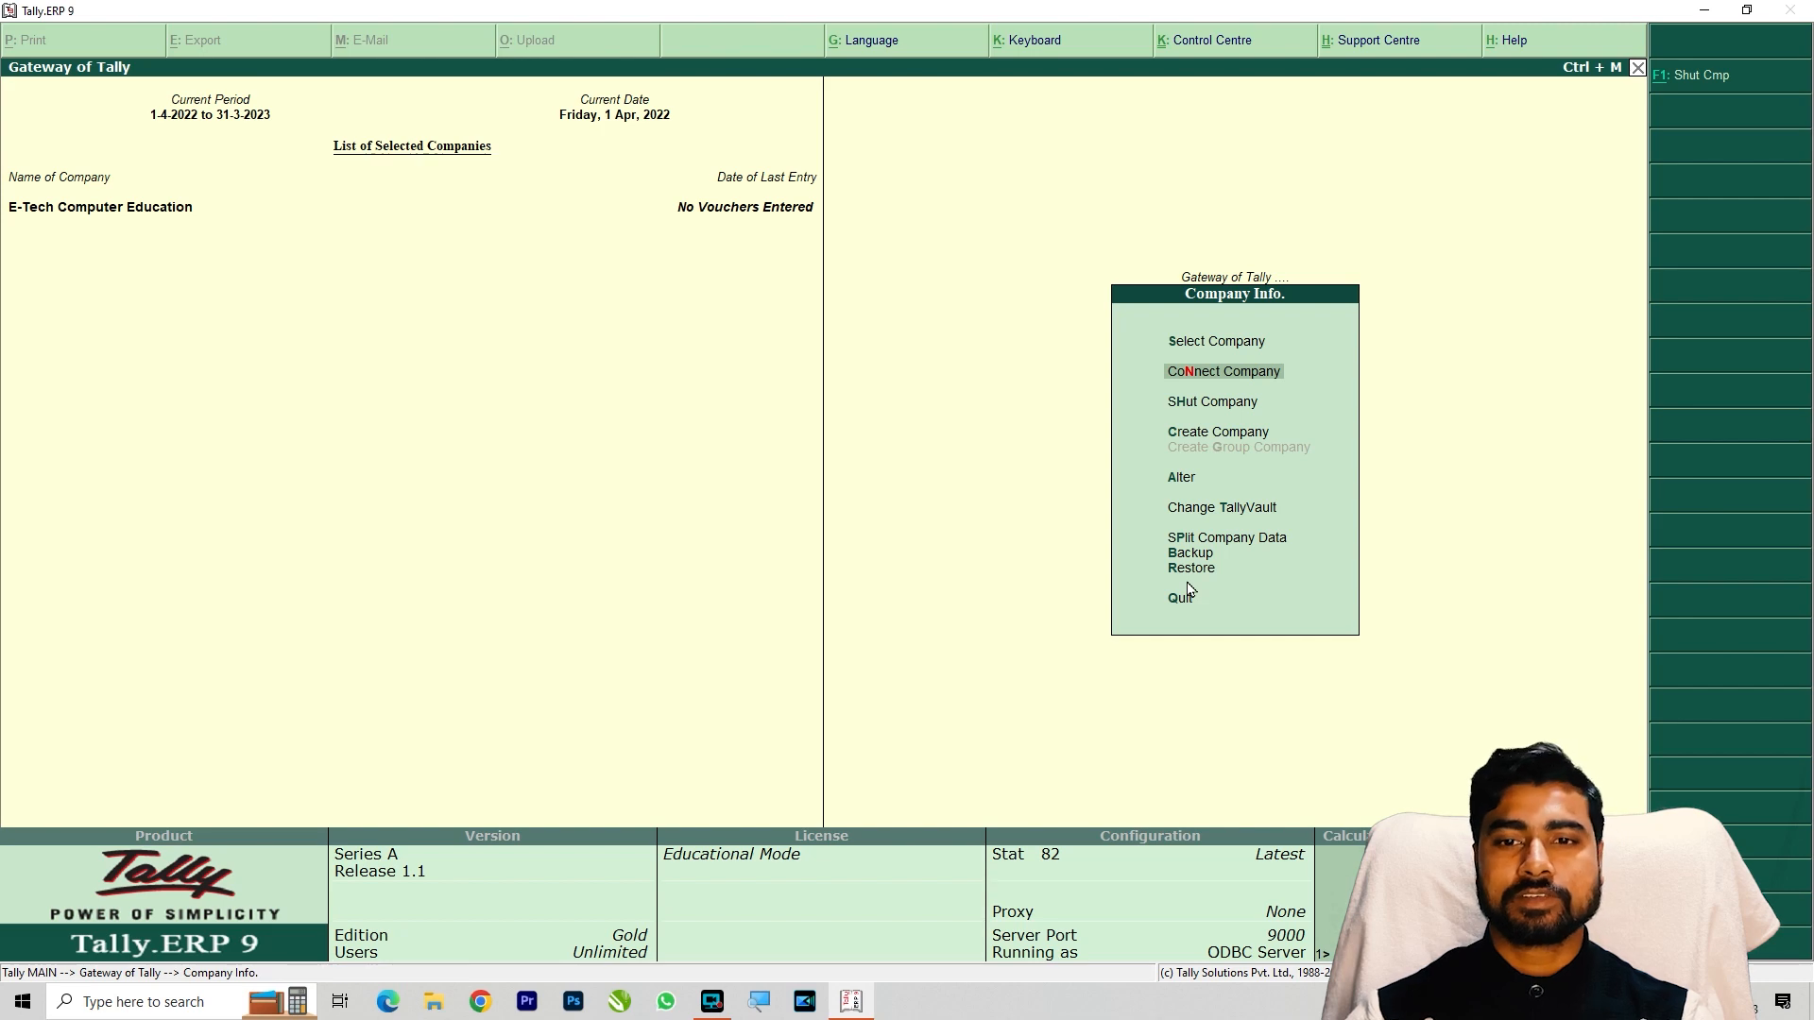
Shut the E-Tech Computer Education company
key("Down")
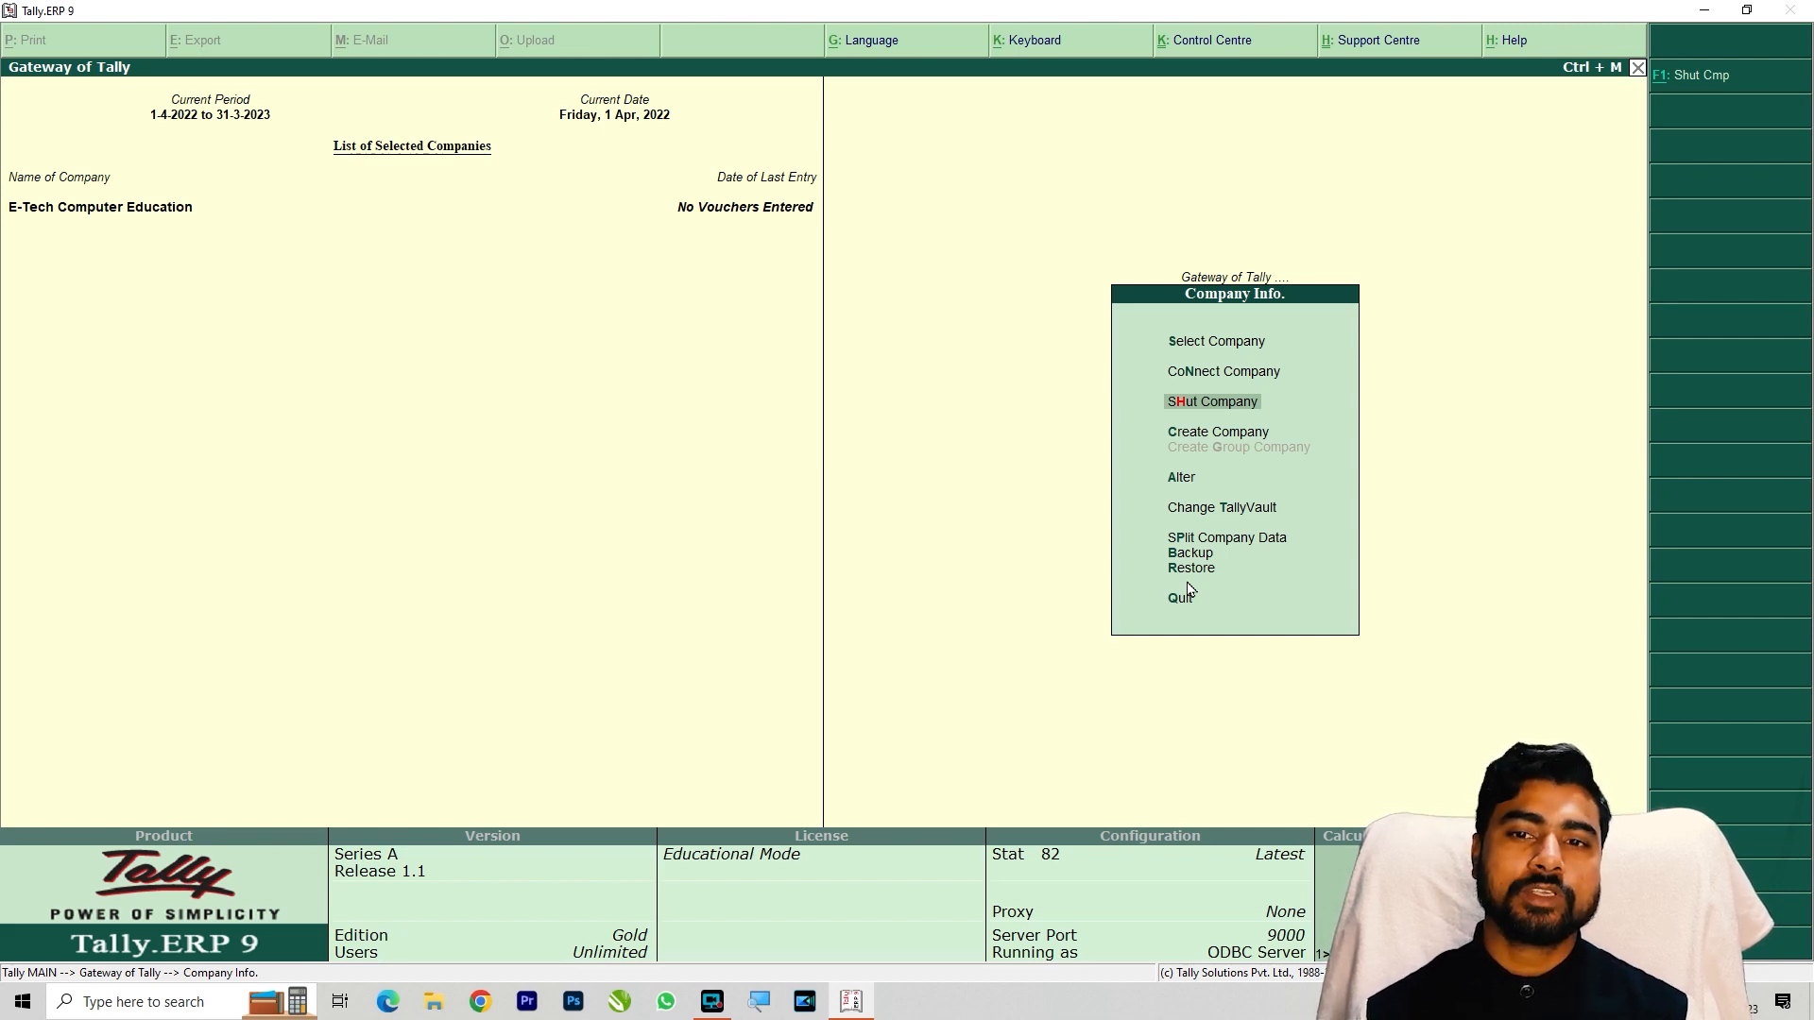
key("Return")
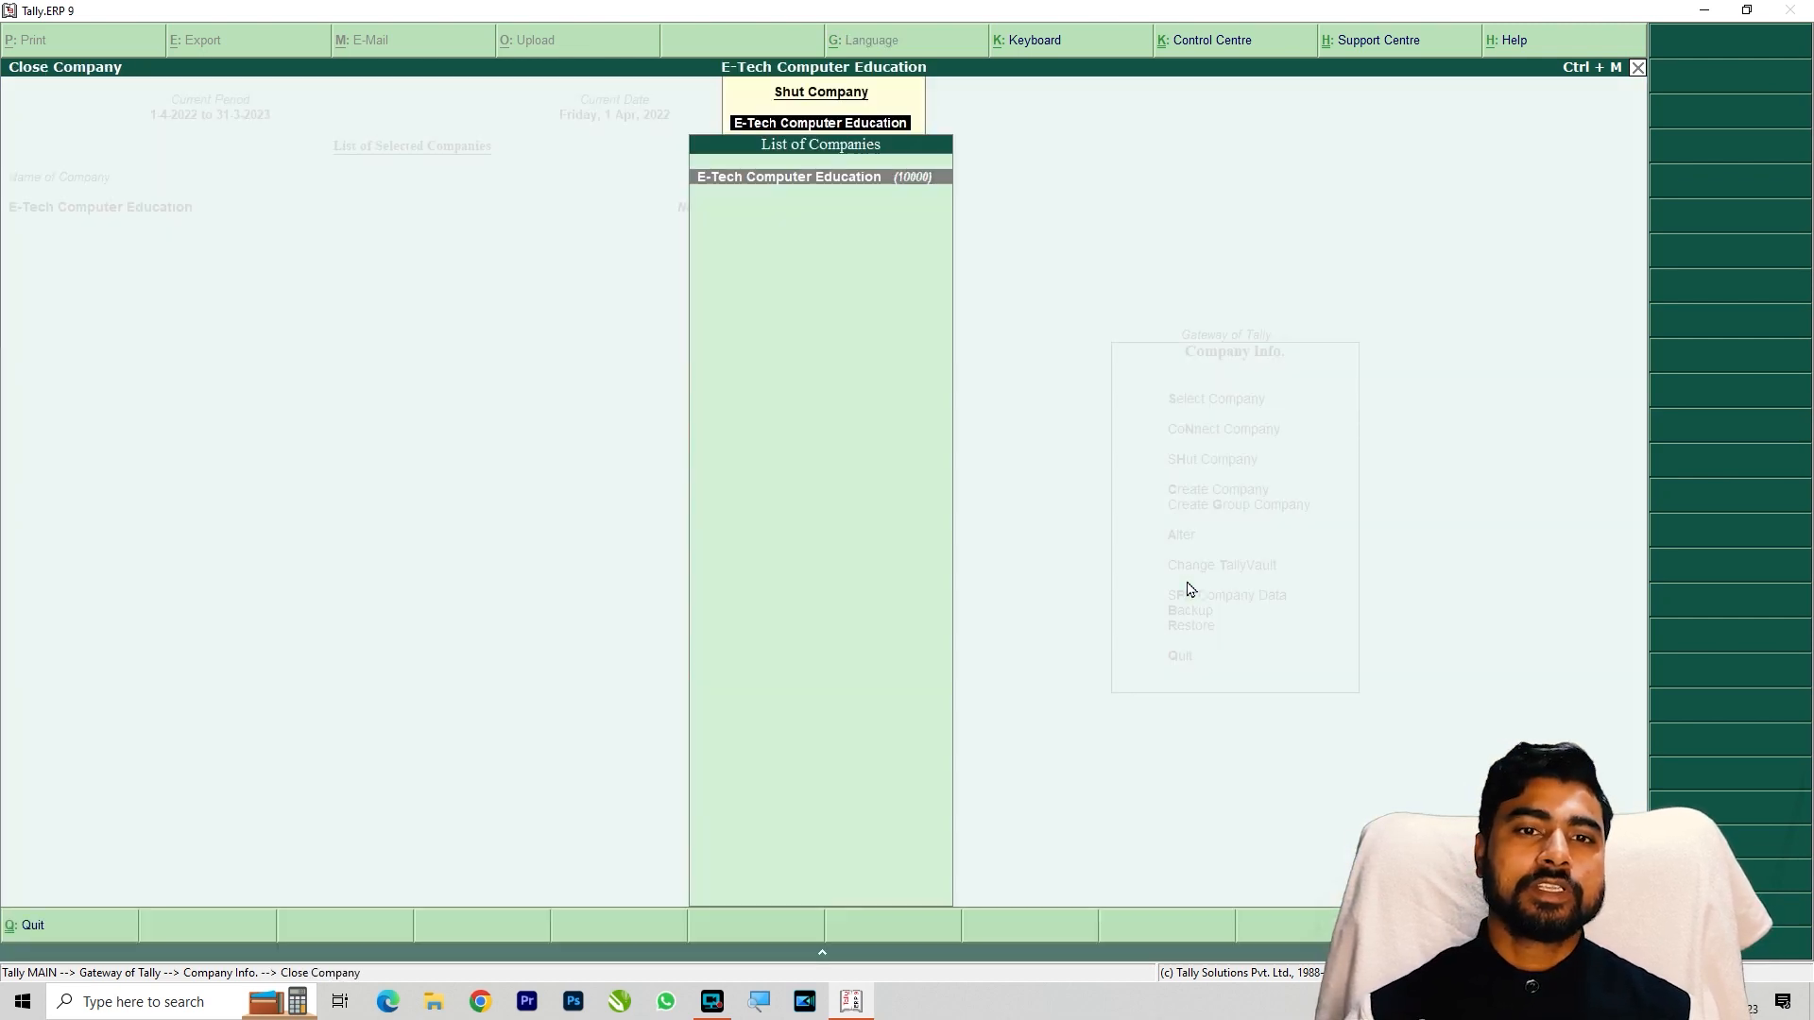
key("Return")
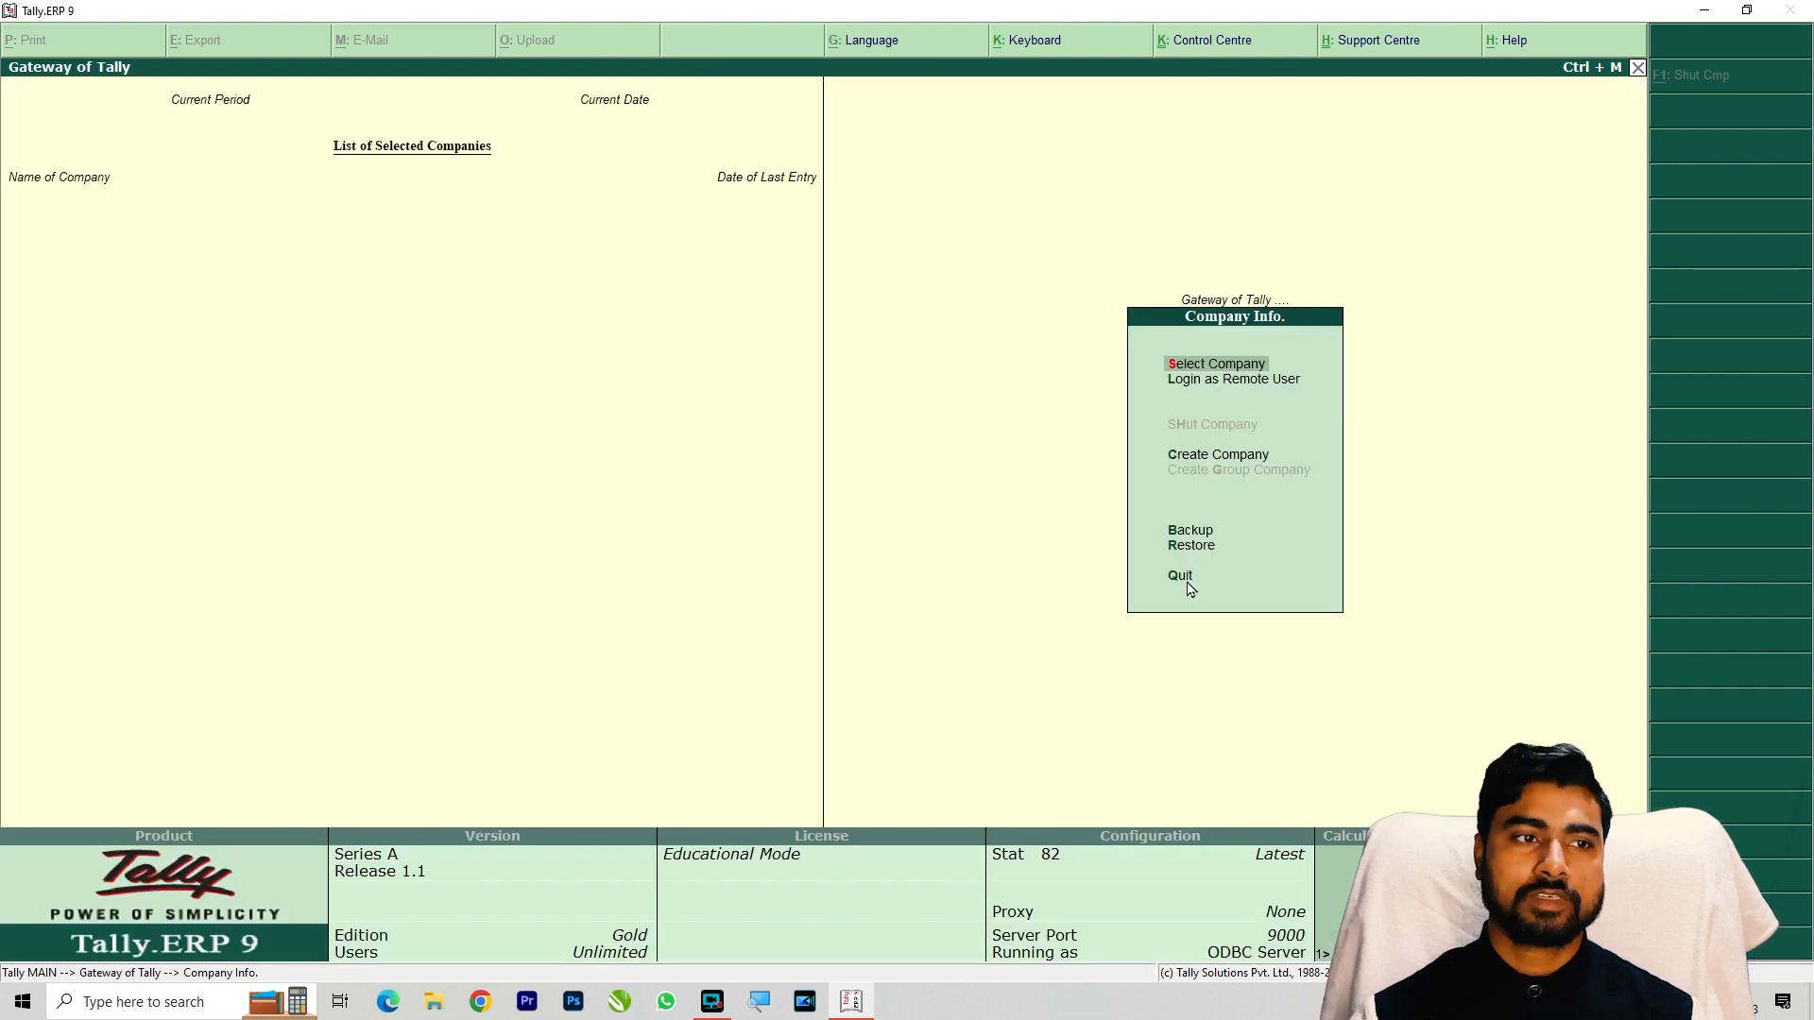
Look through the Company Info. options available while no company is open
key("Down")
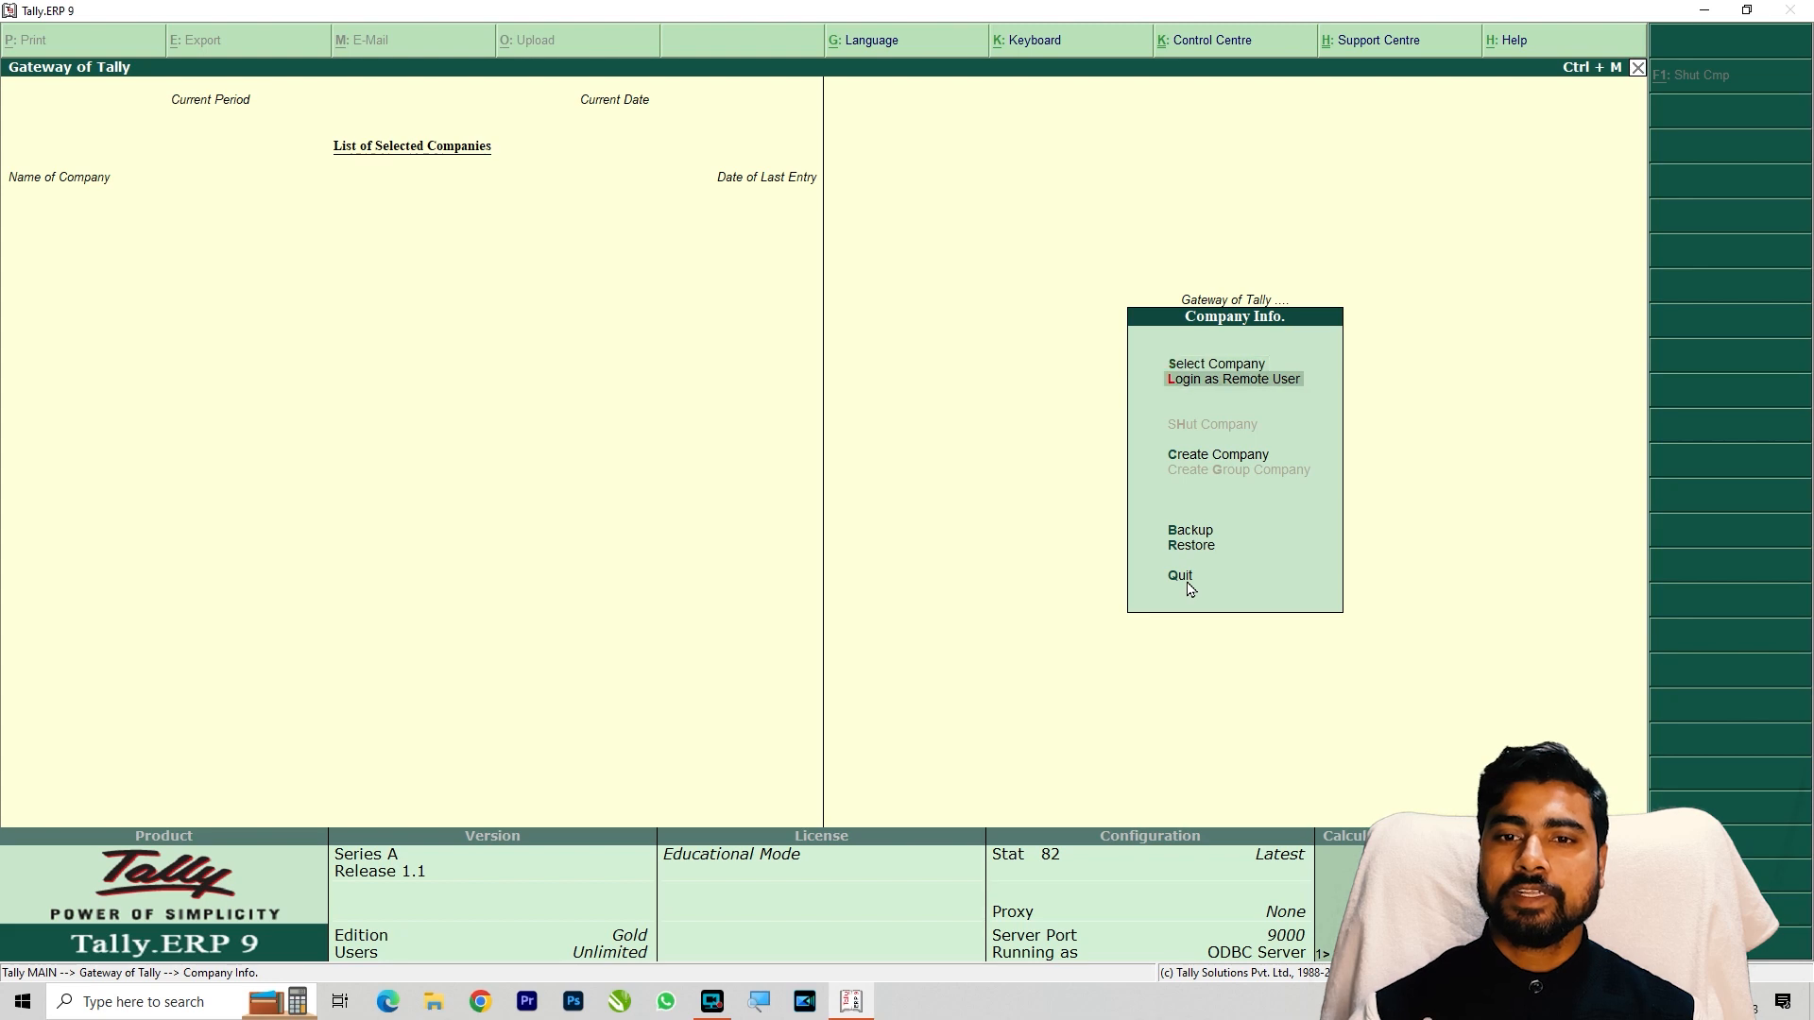
key("Up")
key("Down")
key("Down")
key("Down")
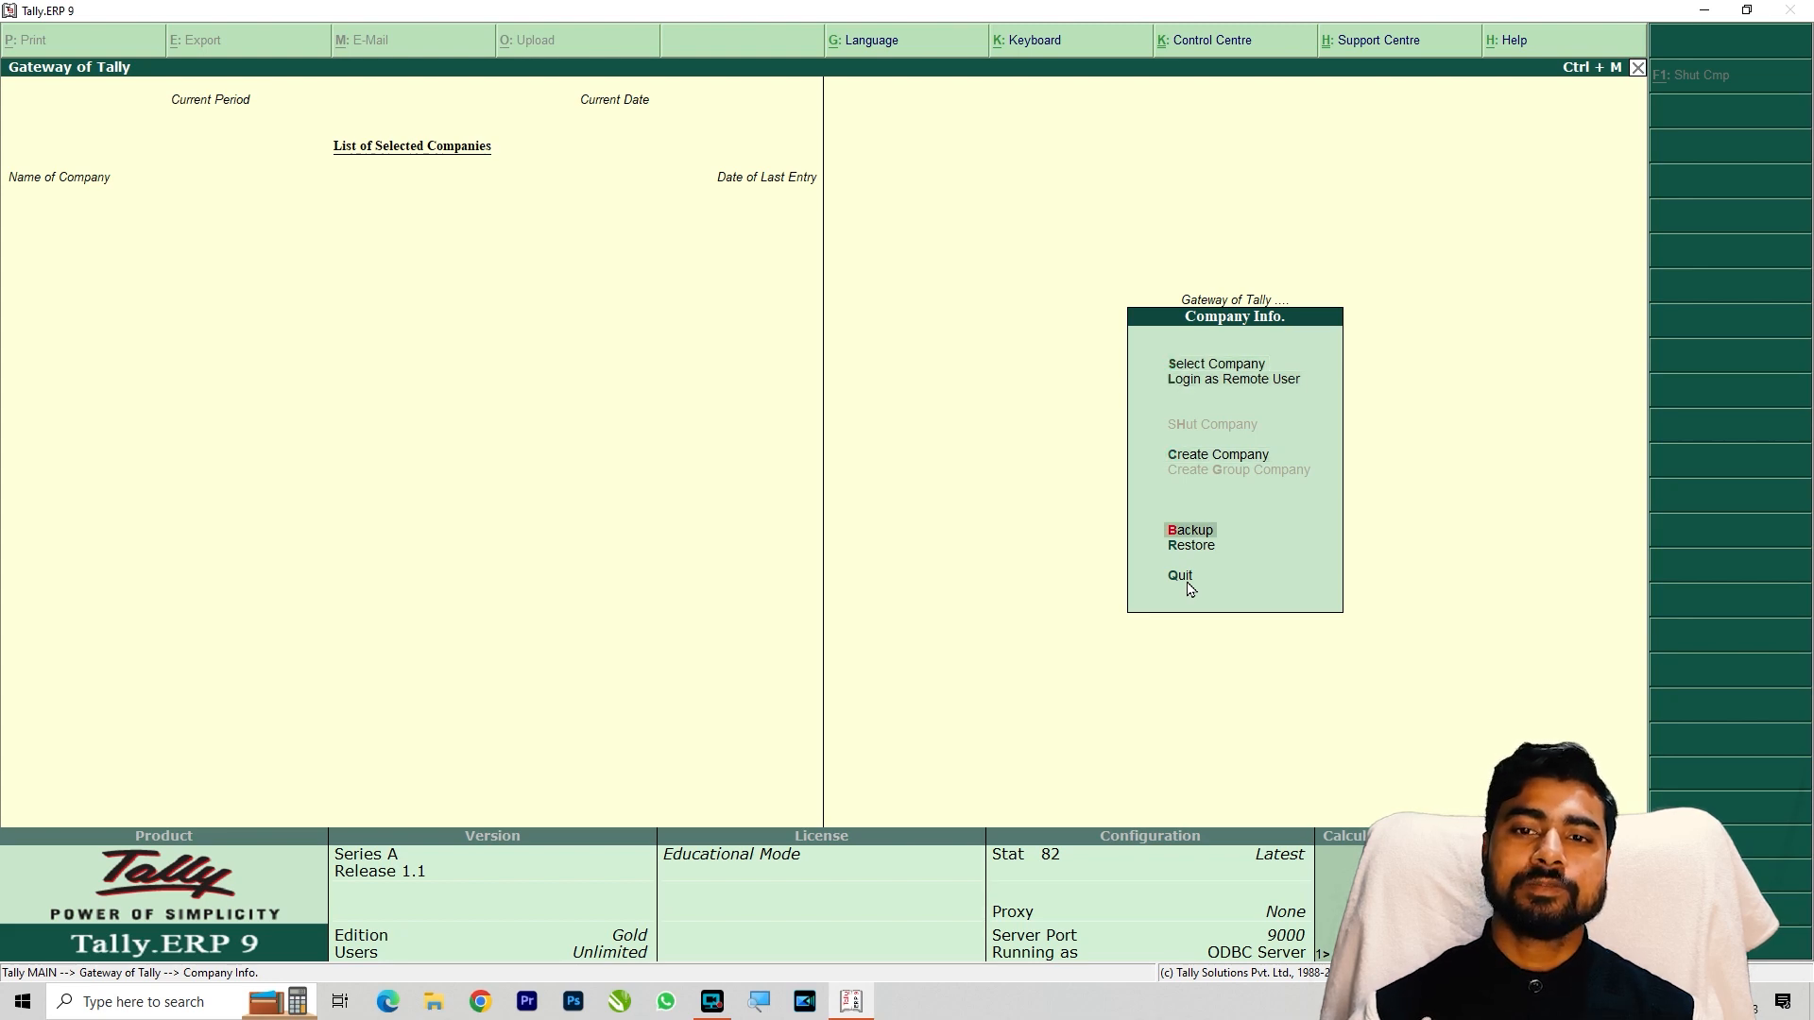
key("Up")
key("Up")
key("Up")
key("Down")
key("Down")
key("Down")
key("Down")
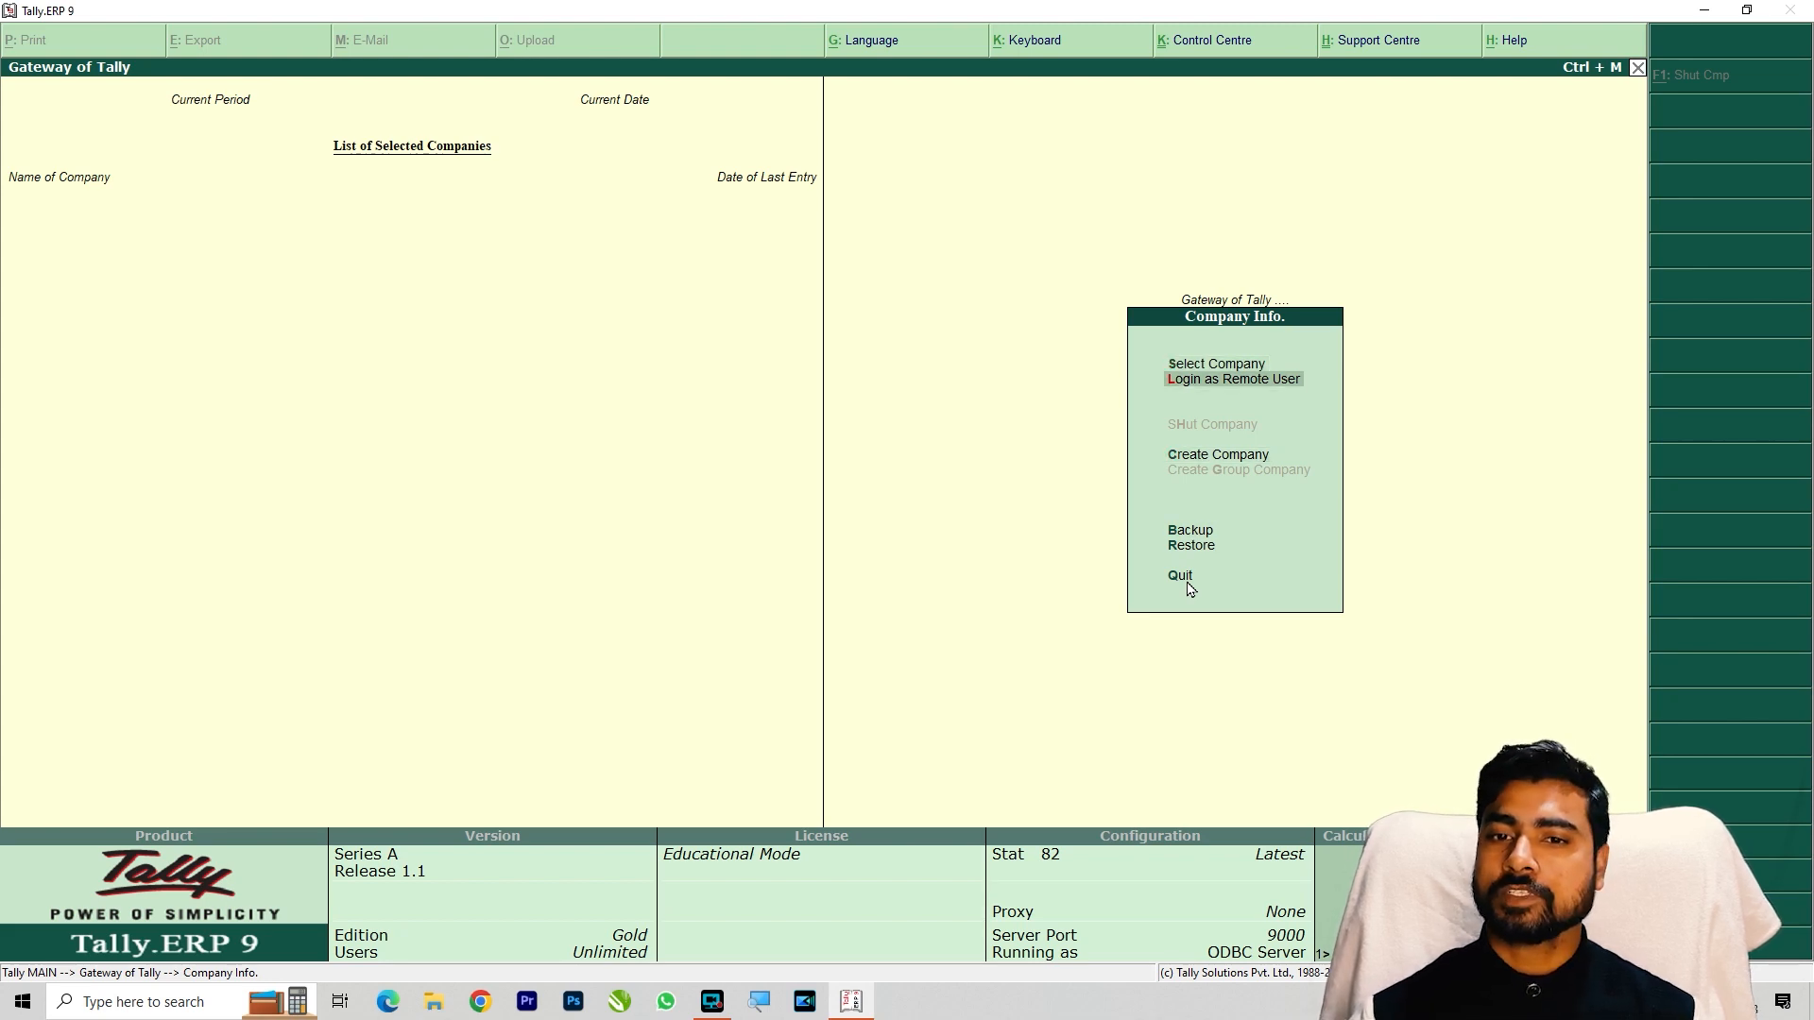
Select E-Tech Computer Education from the list of companies to load it again
key("Up")
key("Up")
key("Up")
key("Up")
key("Return")
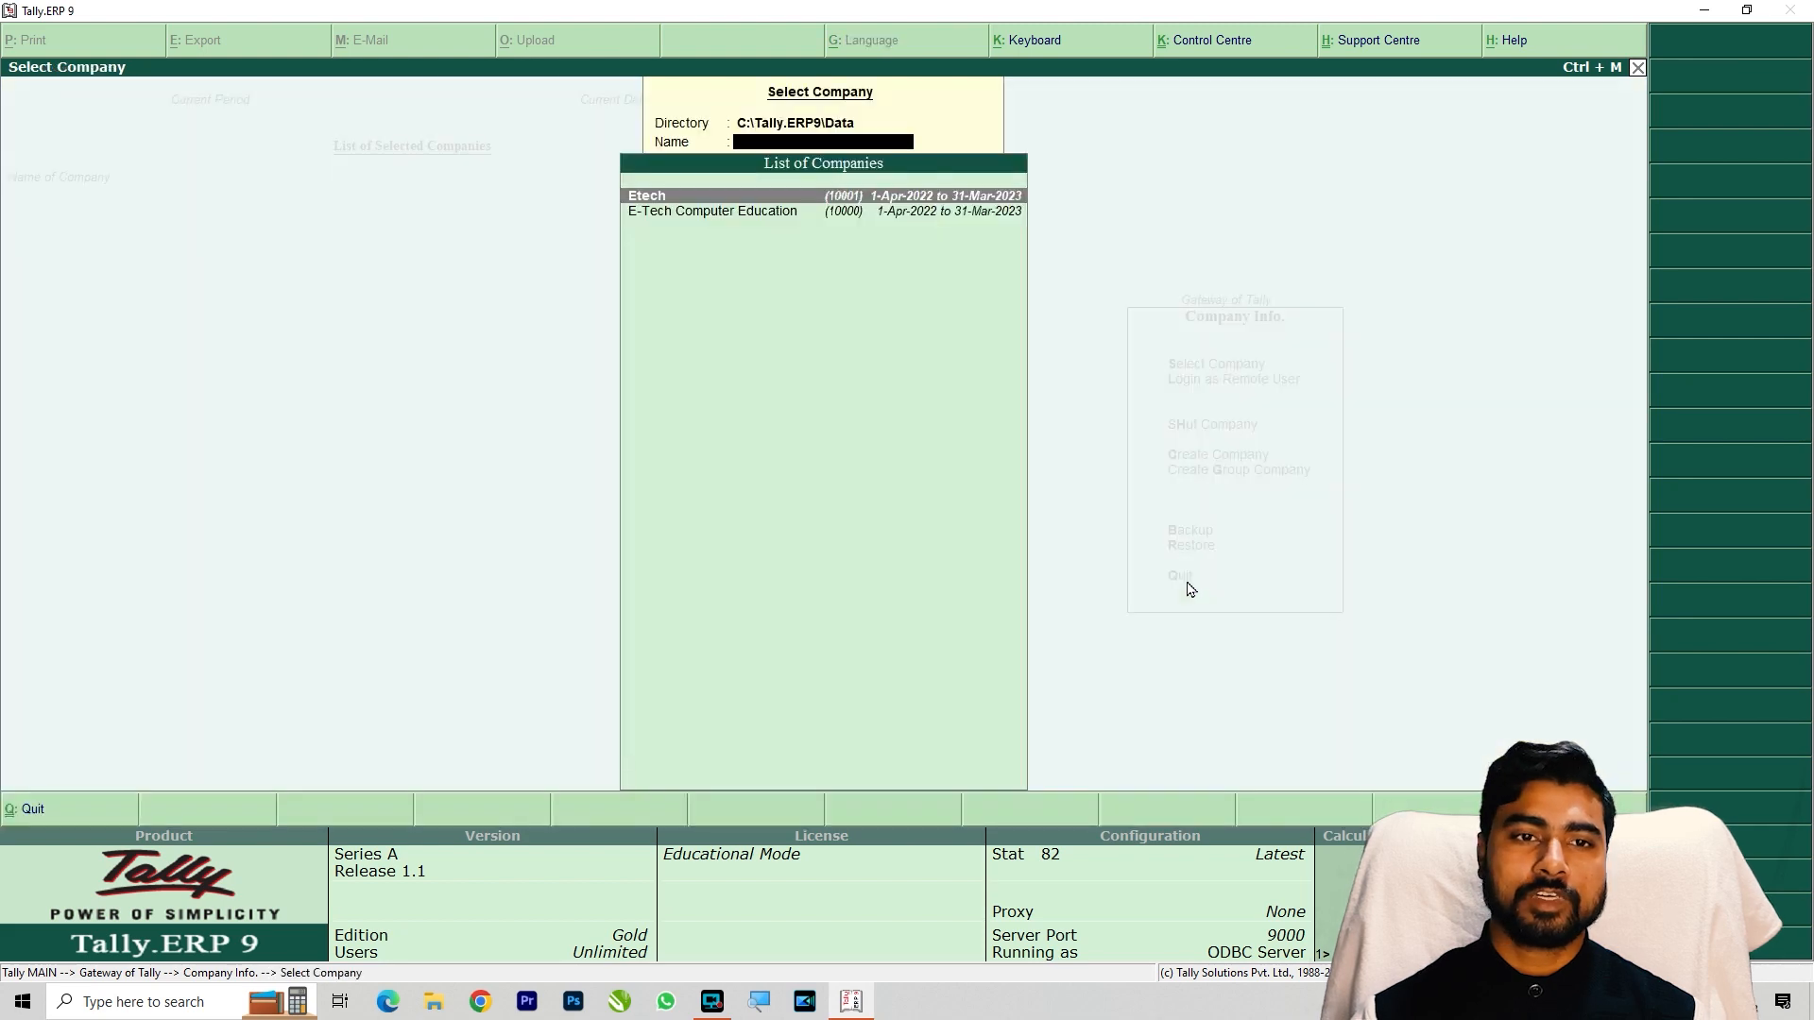
key("Return")
key("Down")
key("Down")
View the Company Creation form and leave it without creating a company
key("Up")
key("Up")
key("Up")
key("Down")
key("Down")
key("Down")
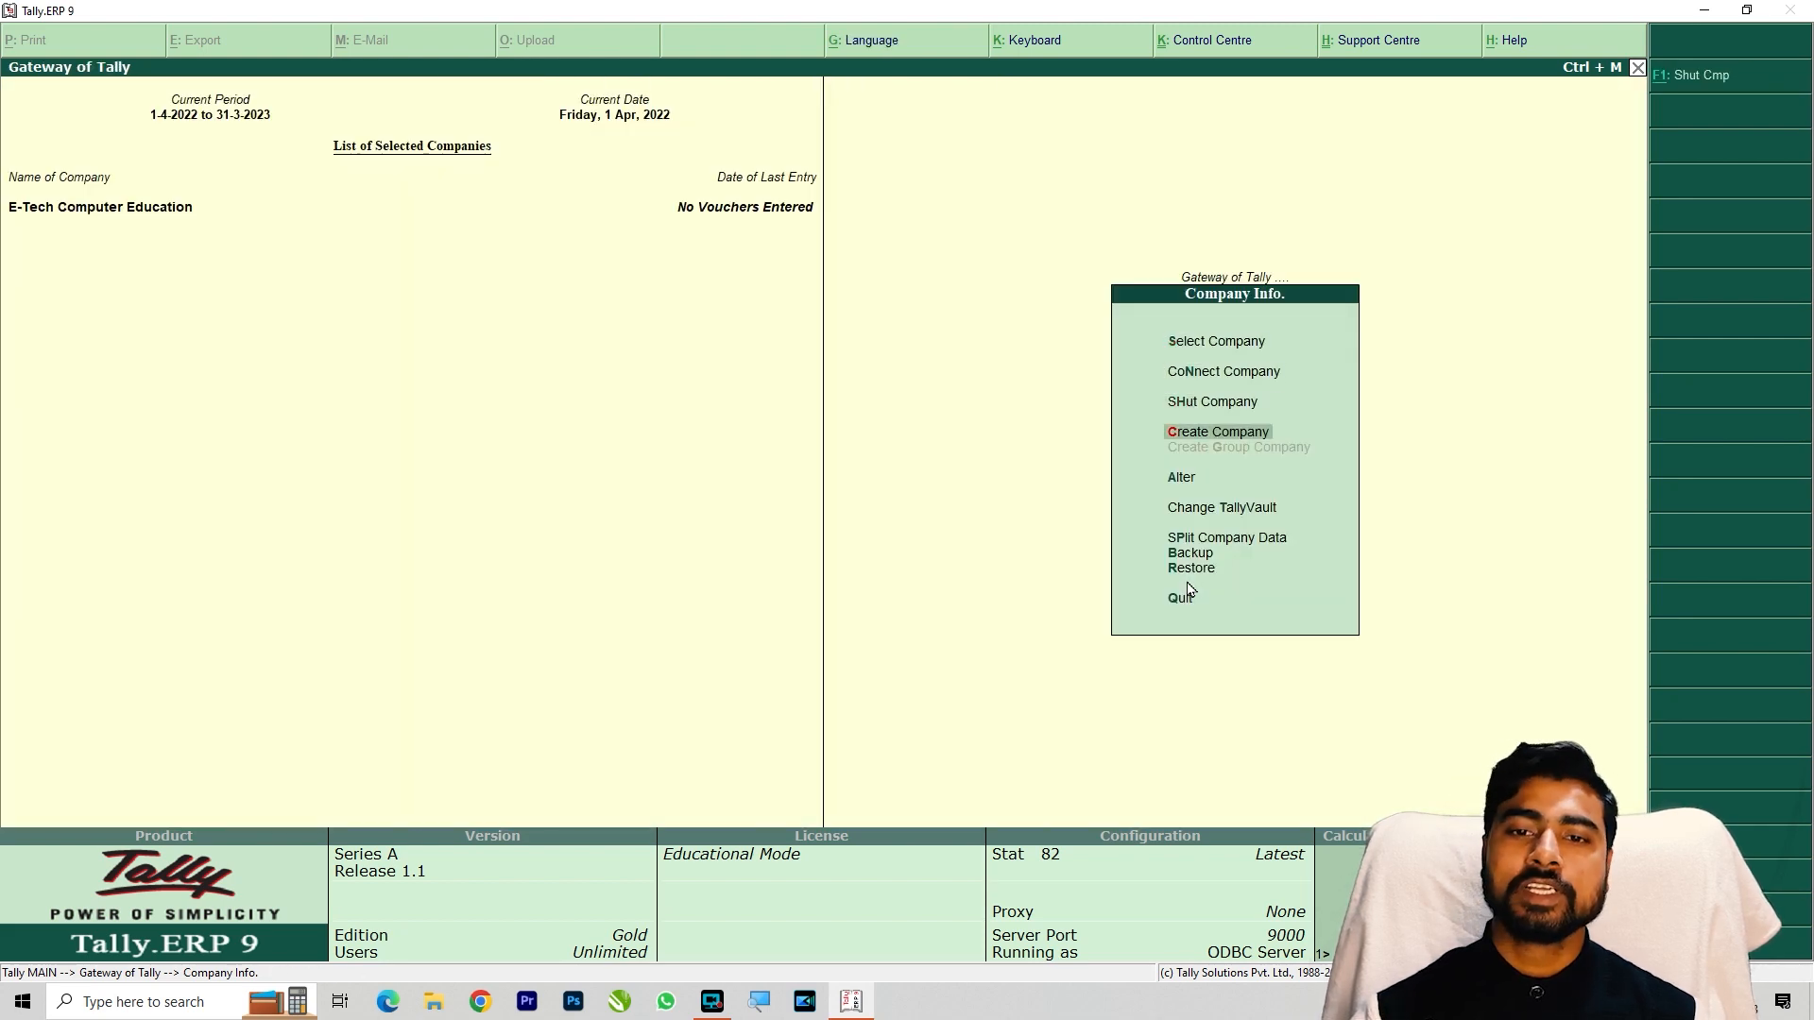
key("Down")
key("Up")
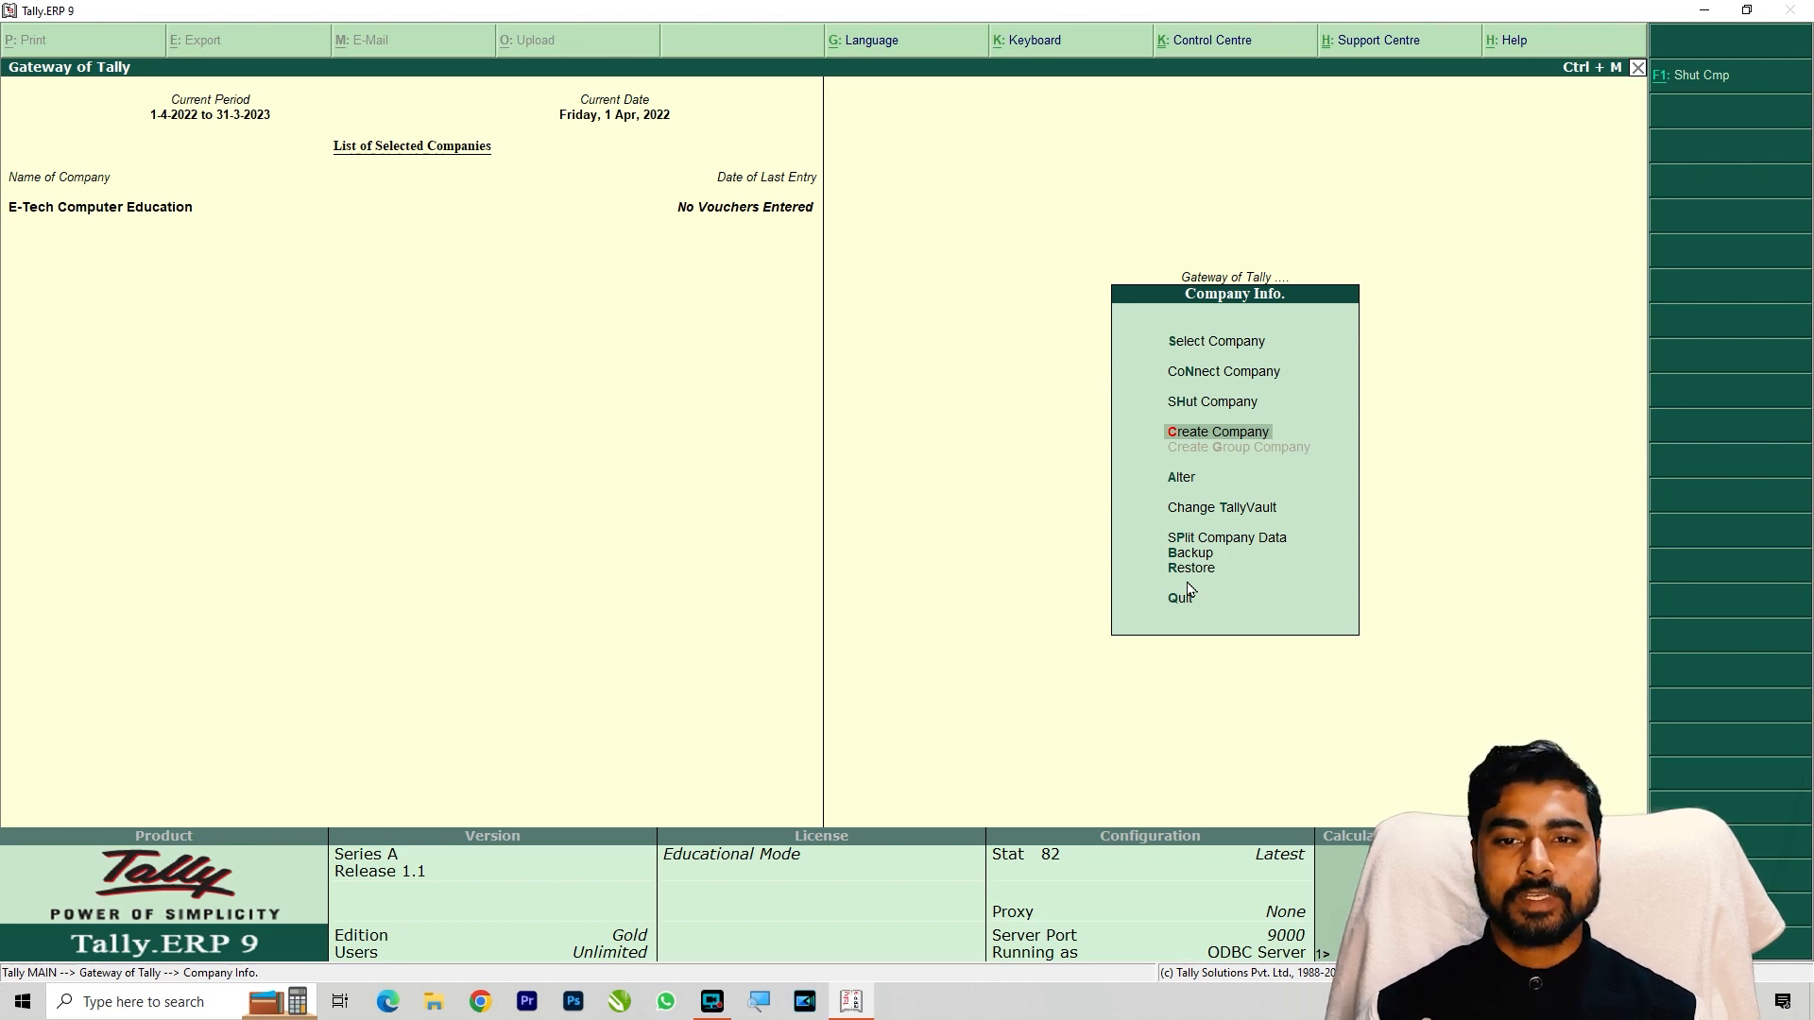
key("Return")
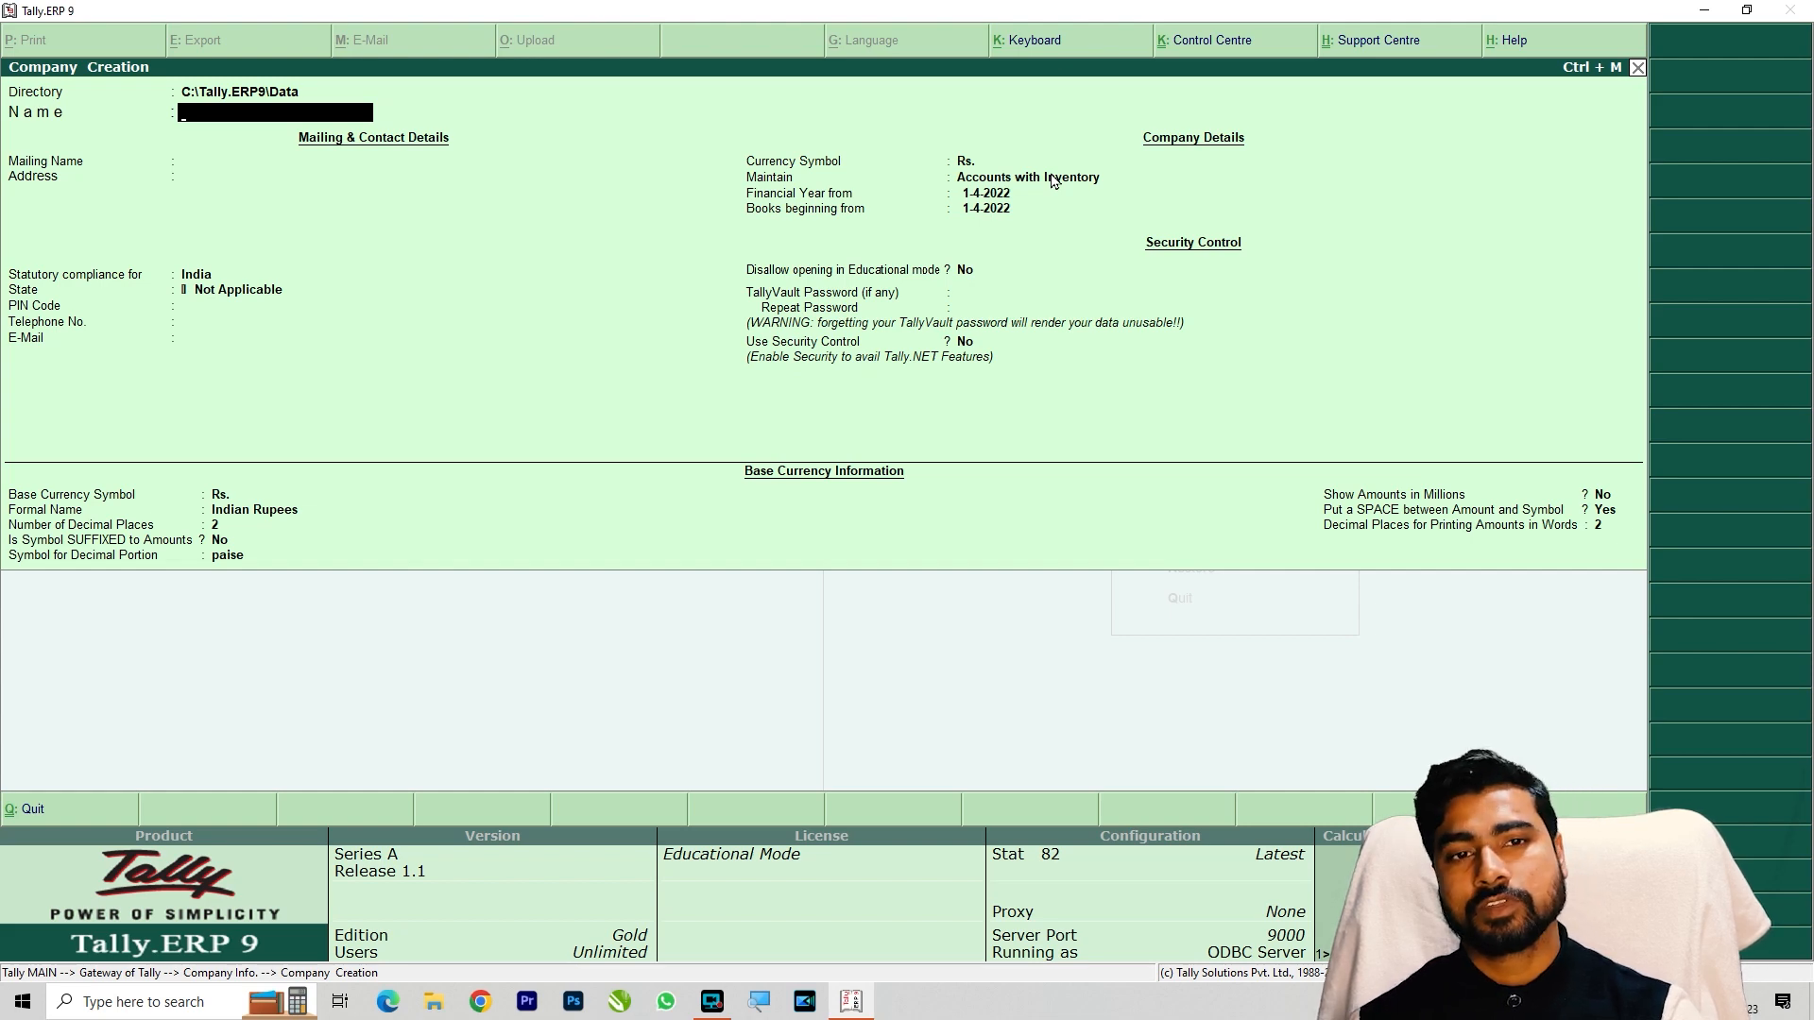
key("Escape")
key("Return")
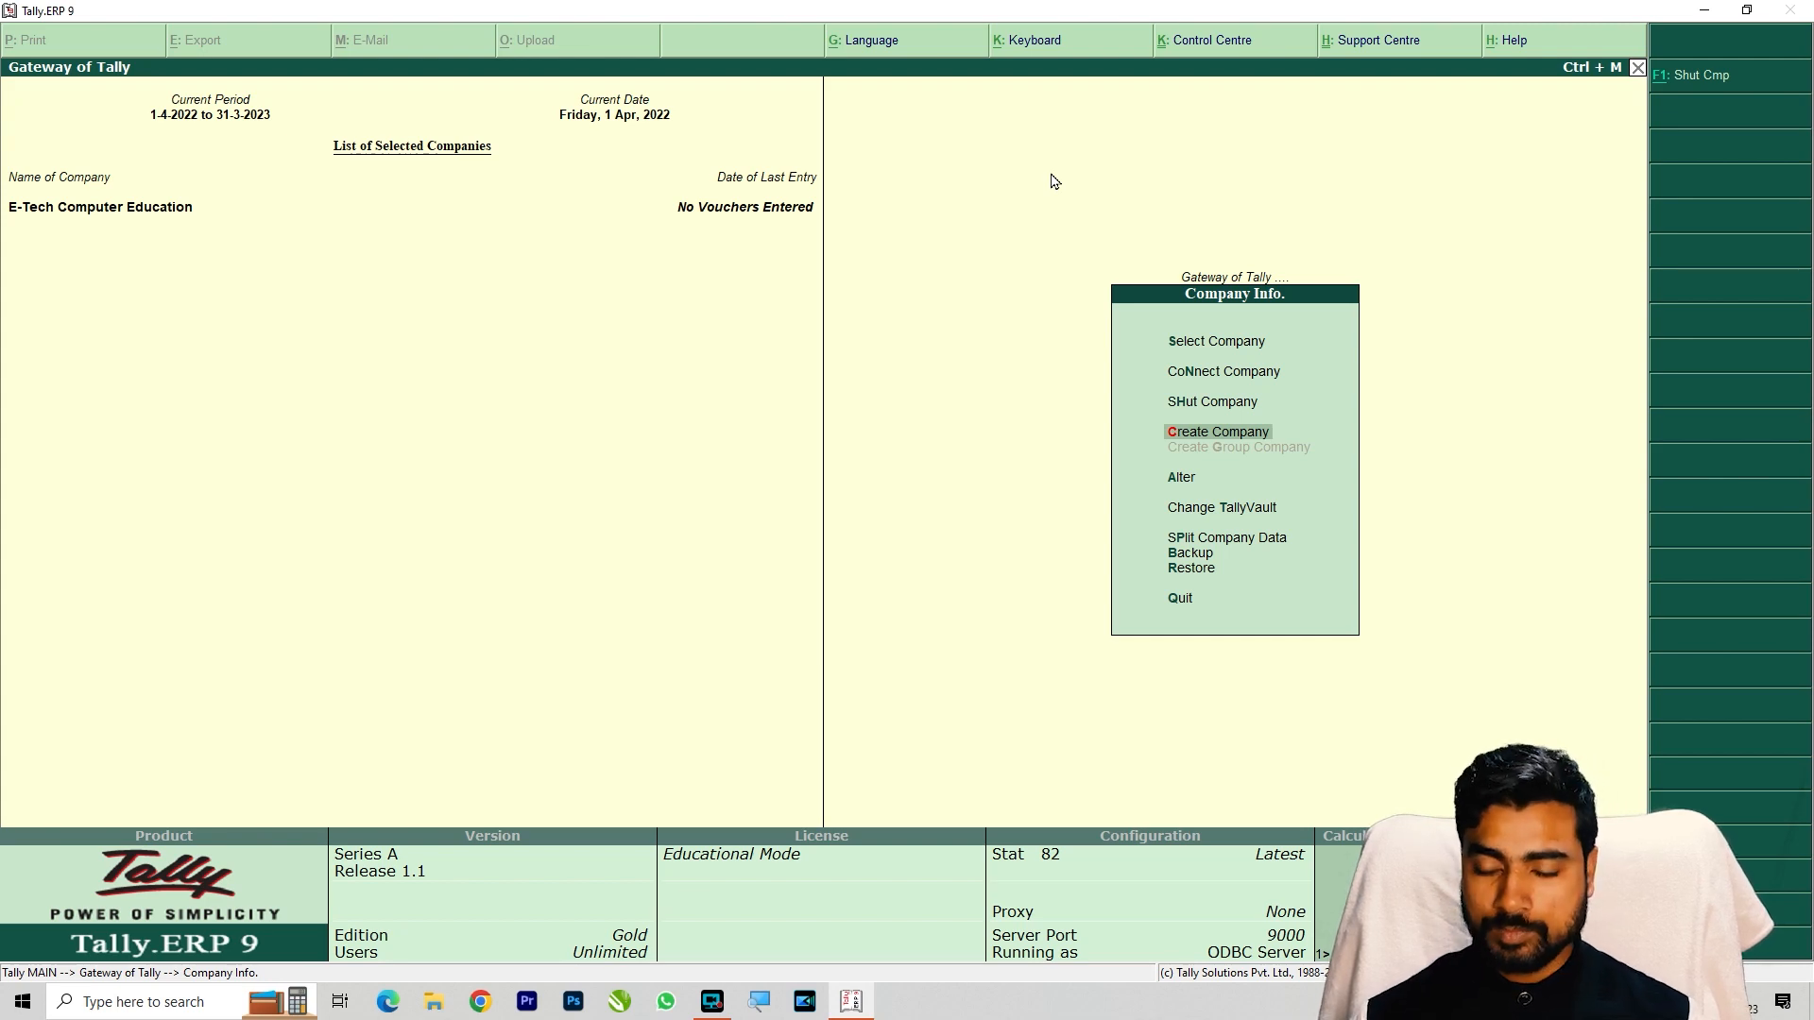
Open the E-Tech Computer Education company for alteration
key("Down")
key("Up")
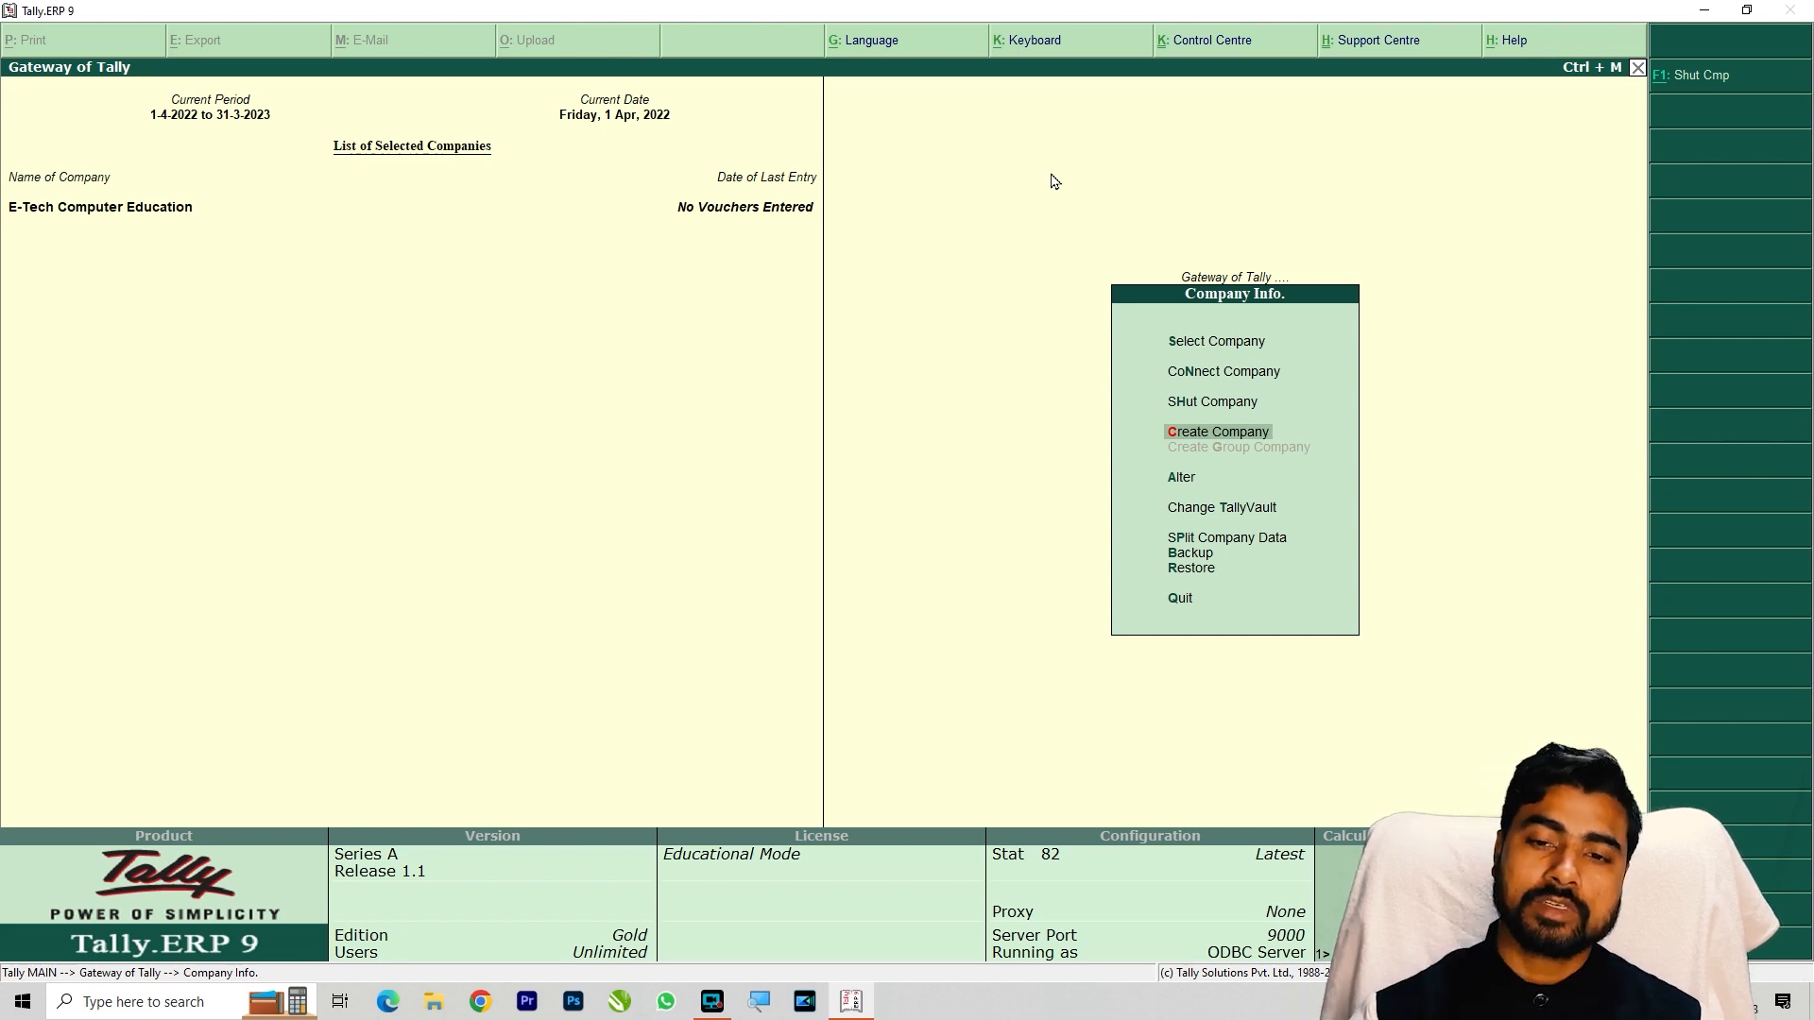
key("Down")
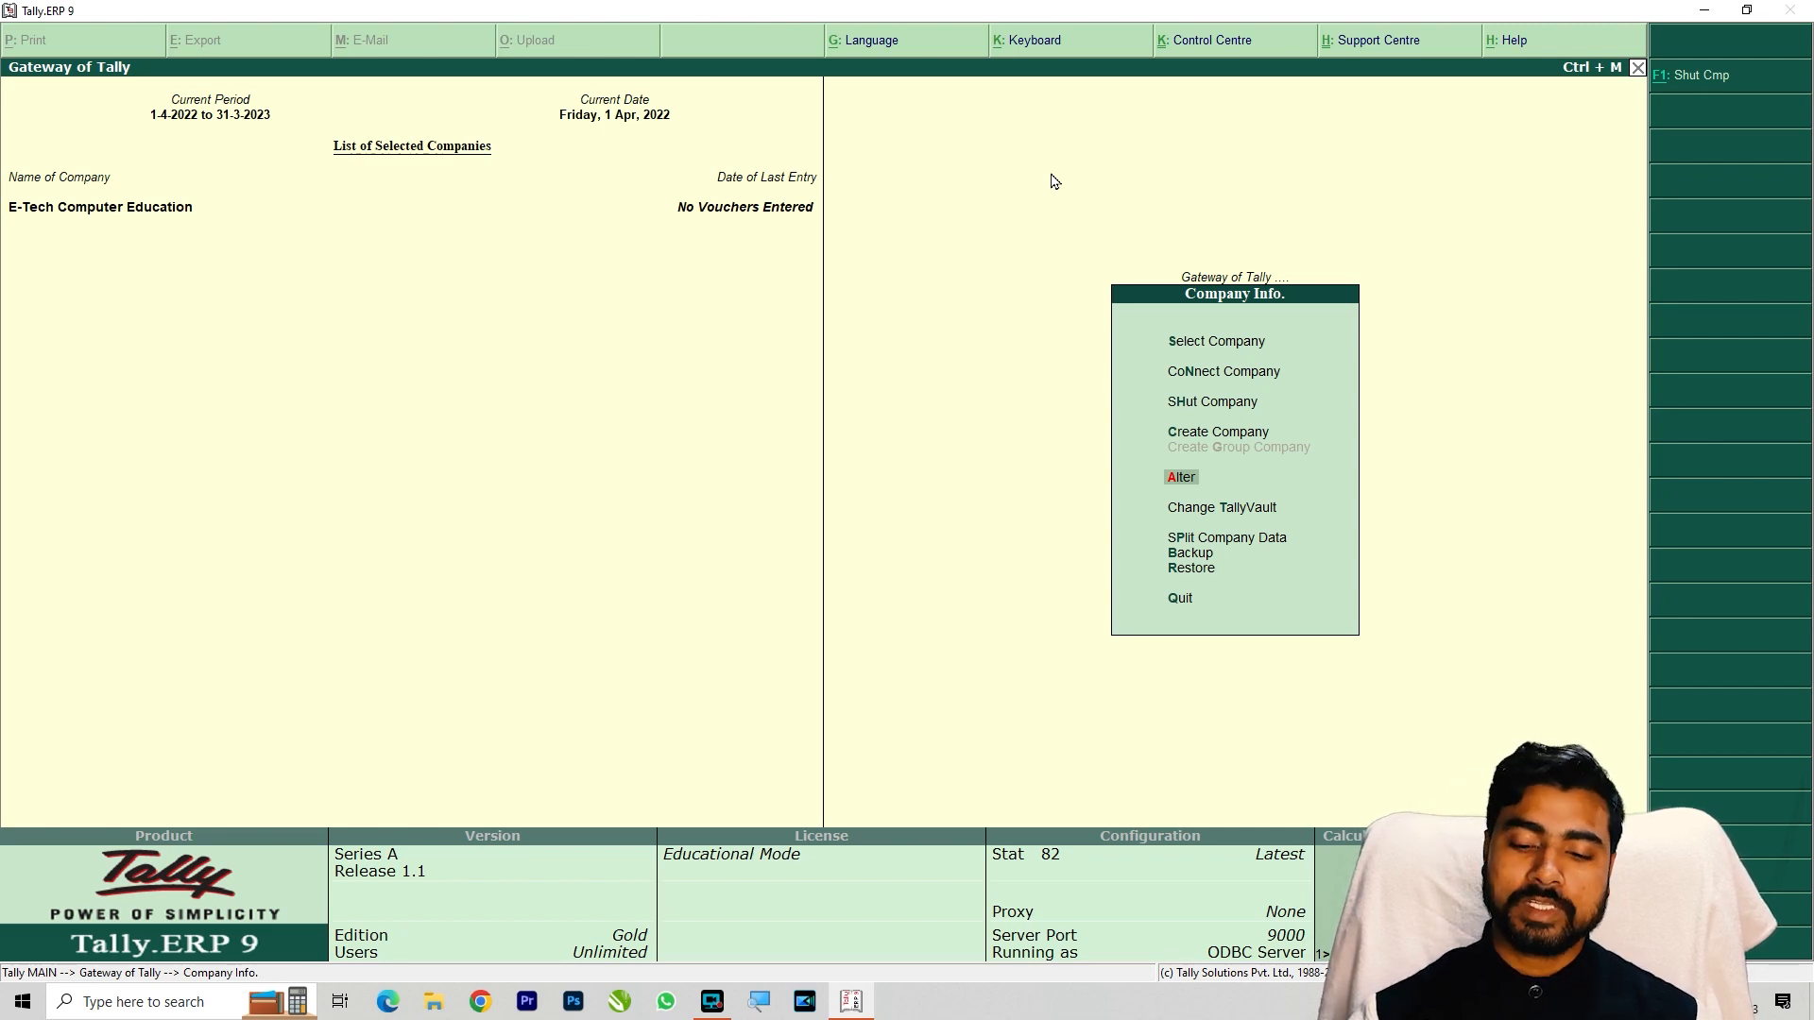
key("Return")
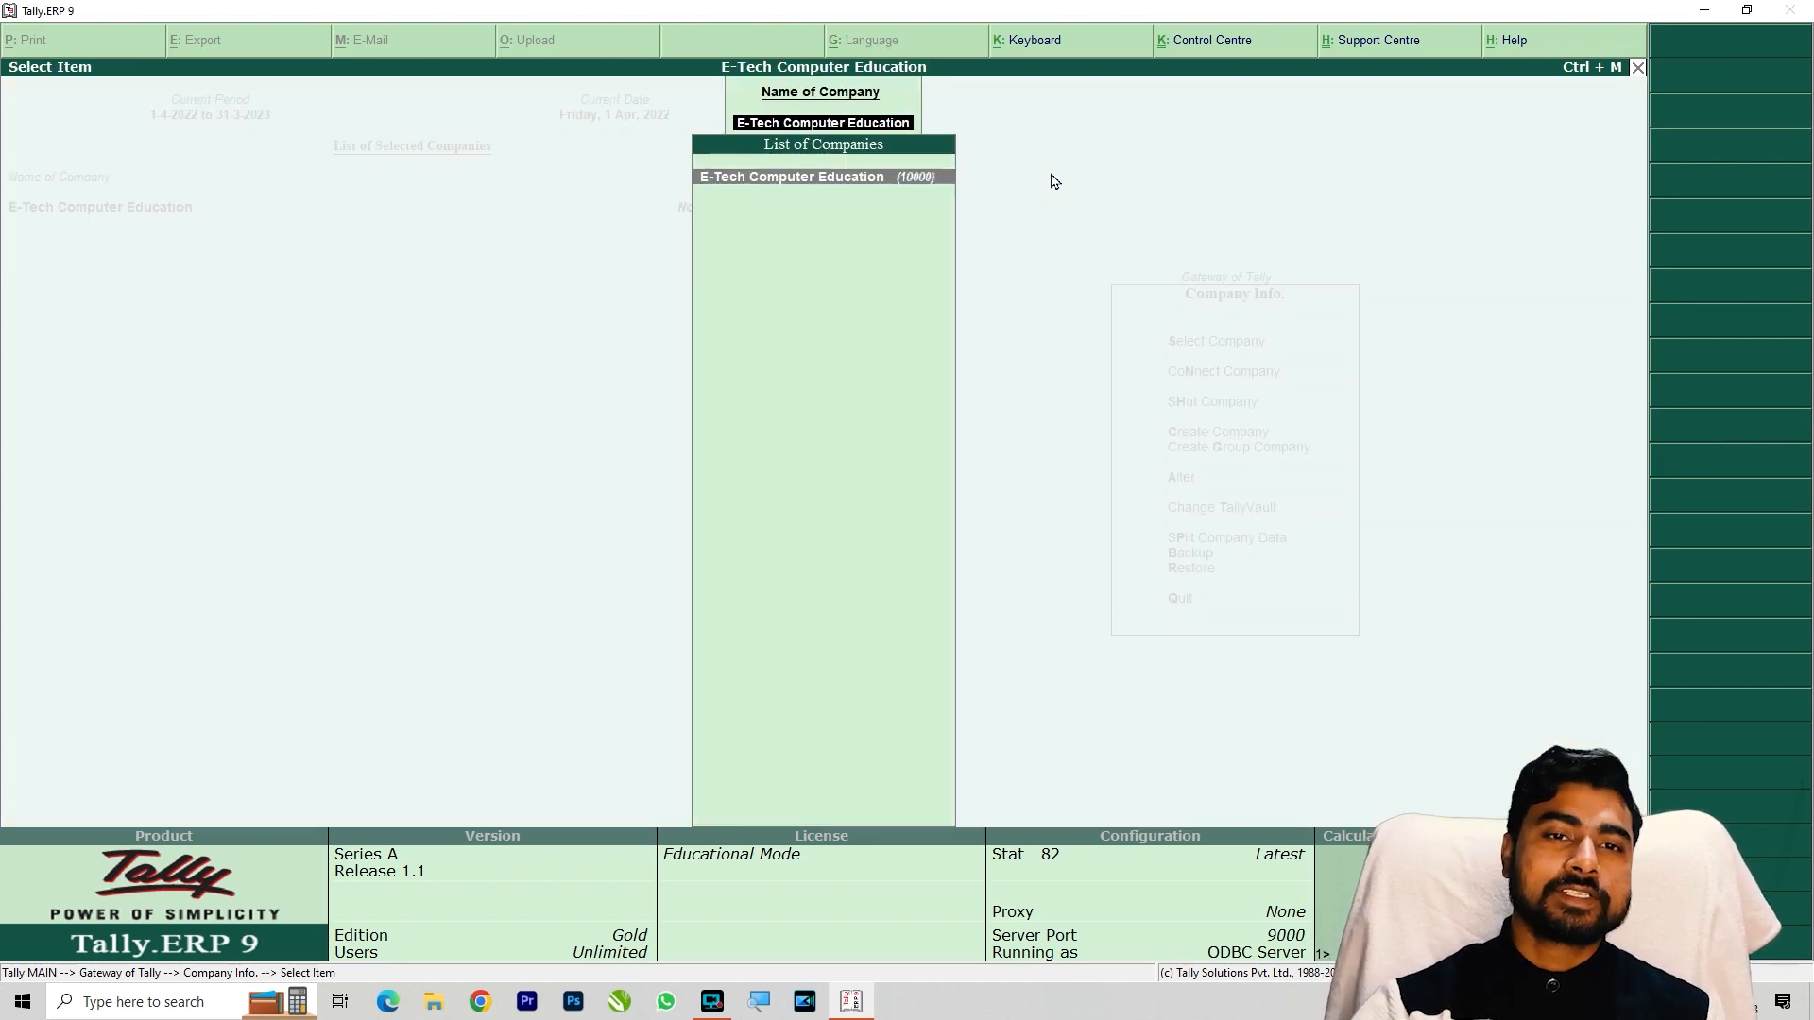
key("Return")
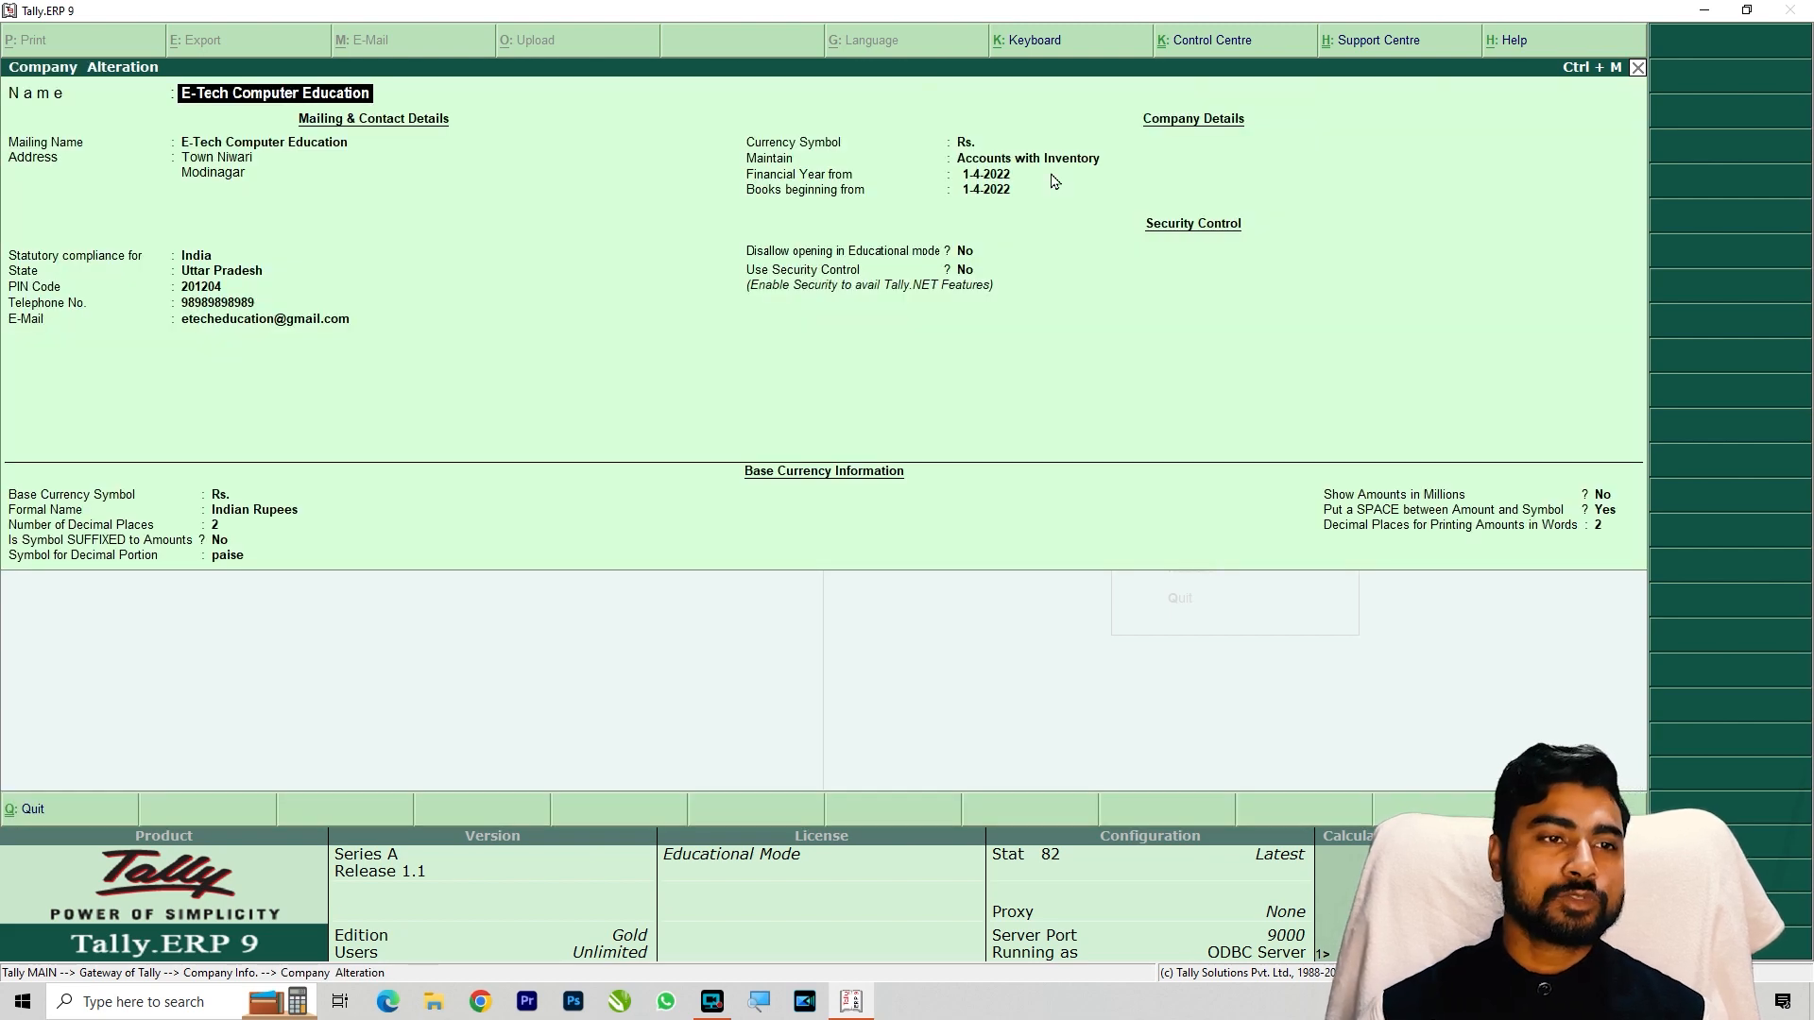
Go past the mailing and contact details and set the company's Maintain type to Accounts only
key("Return")
key("Return")
key("Return")
key("Return")
key("Return")
key("Return")
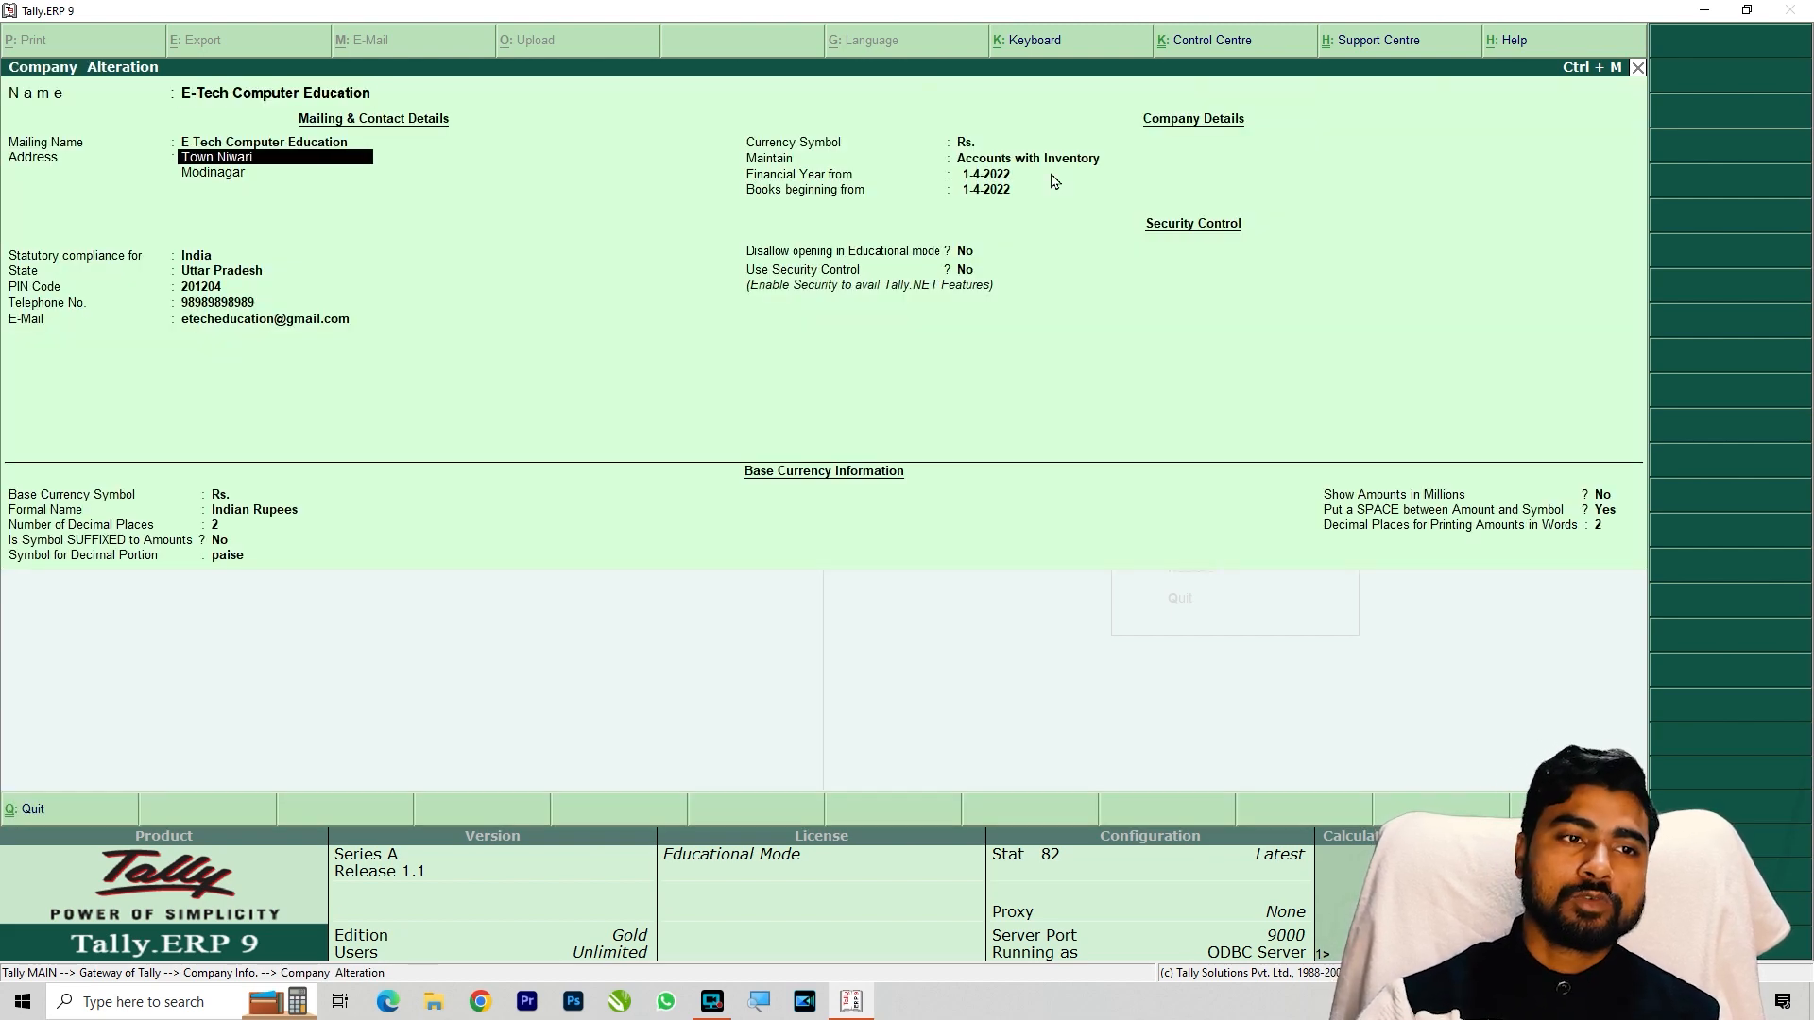
key("Return")
key("Return")
key("Return")
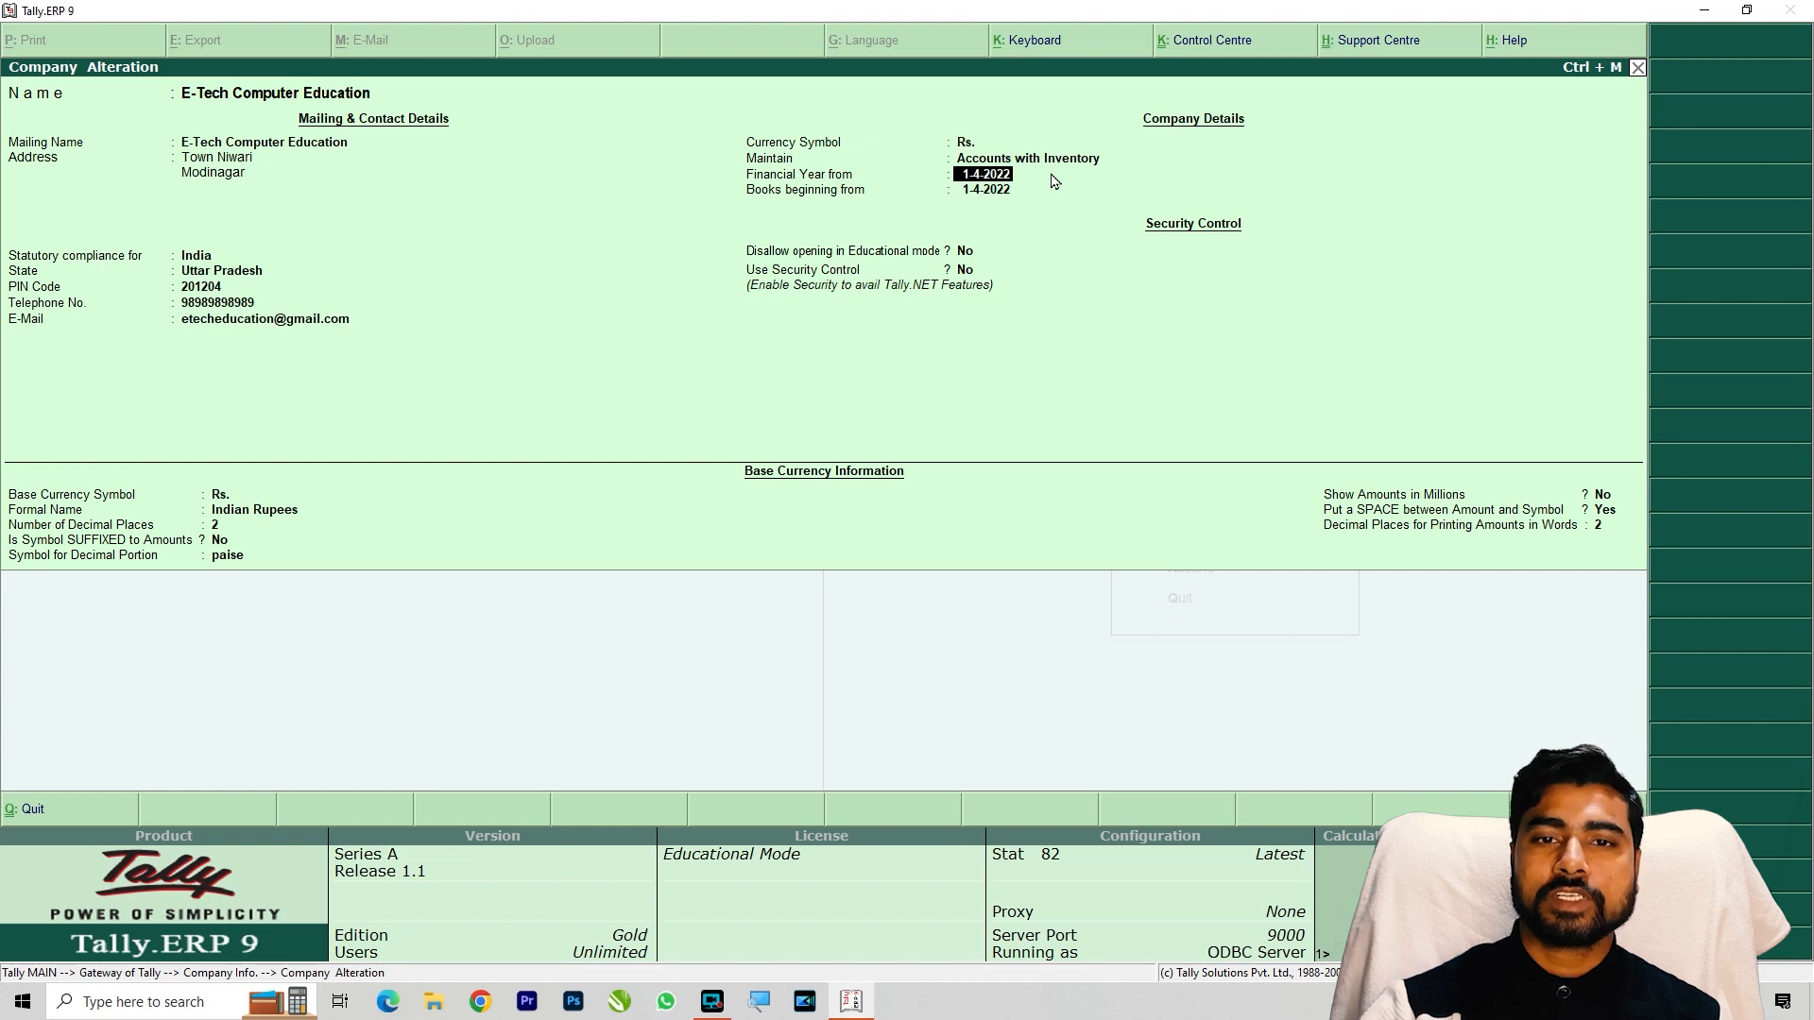
key("Up")
key("Up")
key("Return")
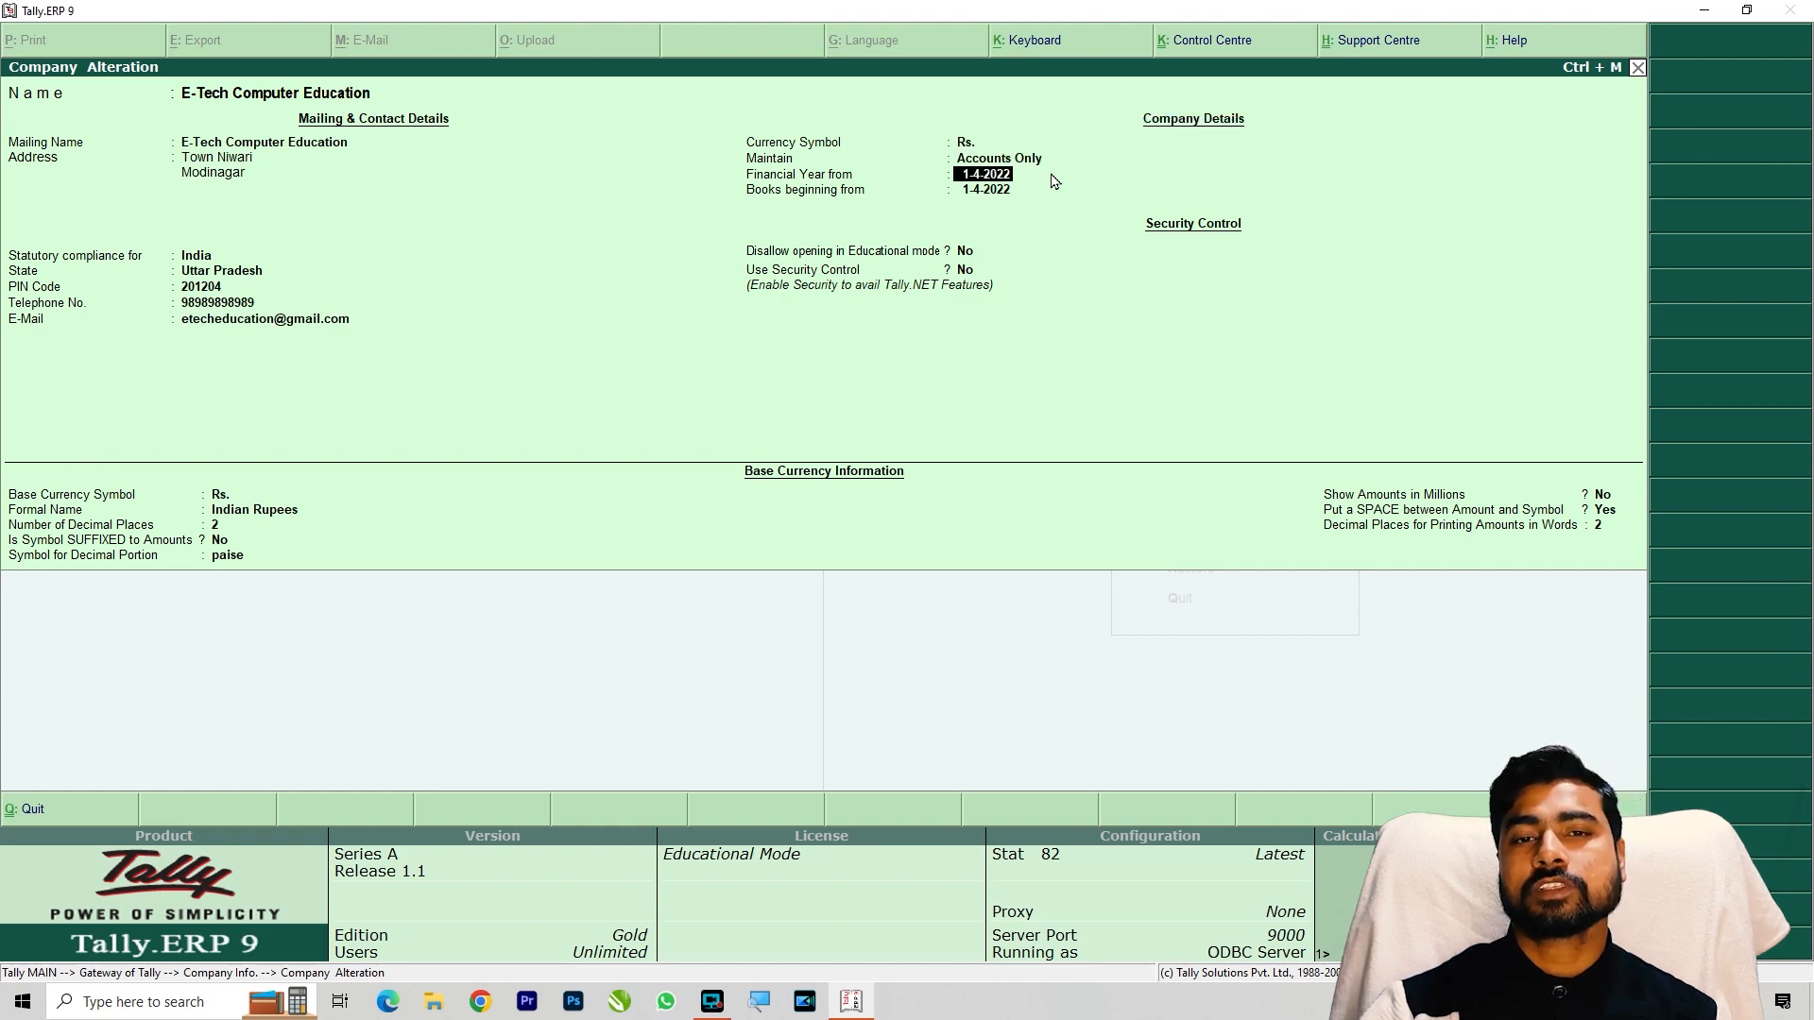
Compare the two company types and set Maintain to Accounts with Inventory
key("Return")
key("Up")
key("Up")
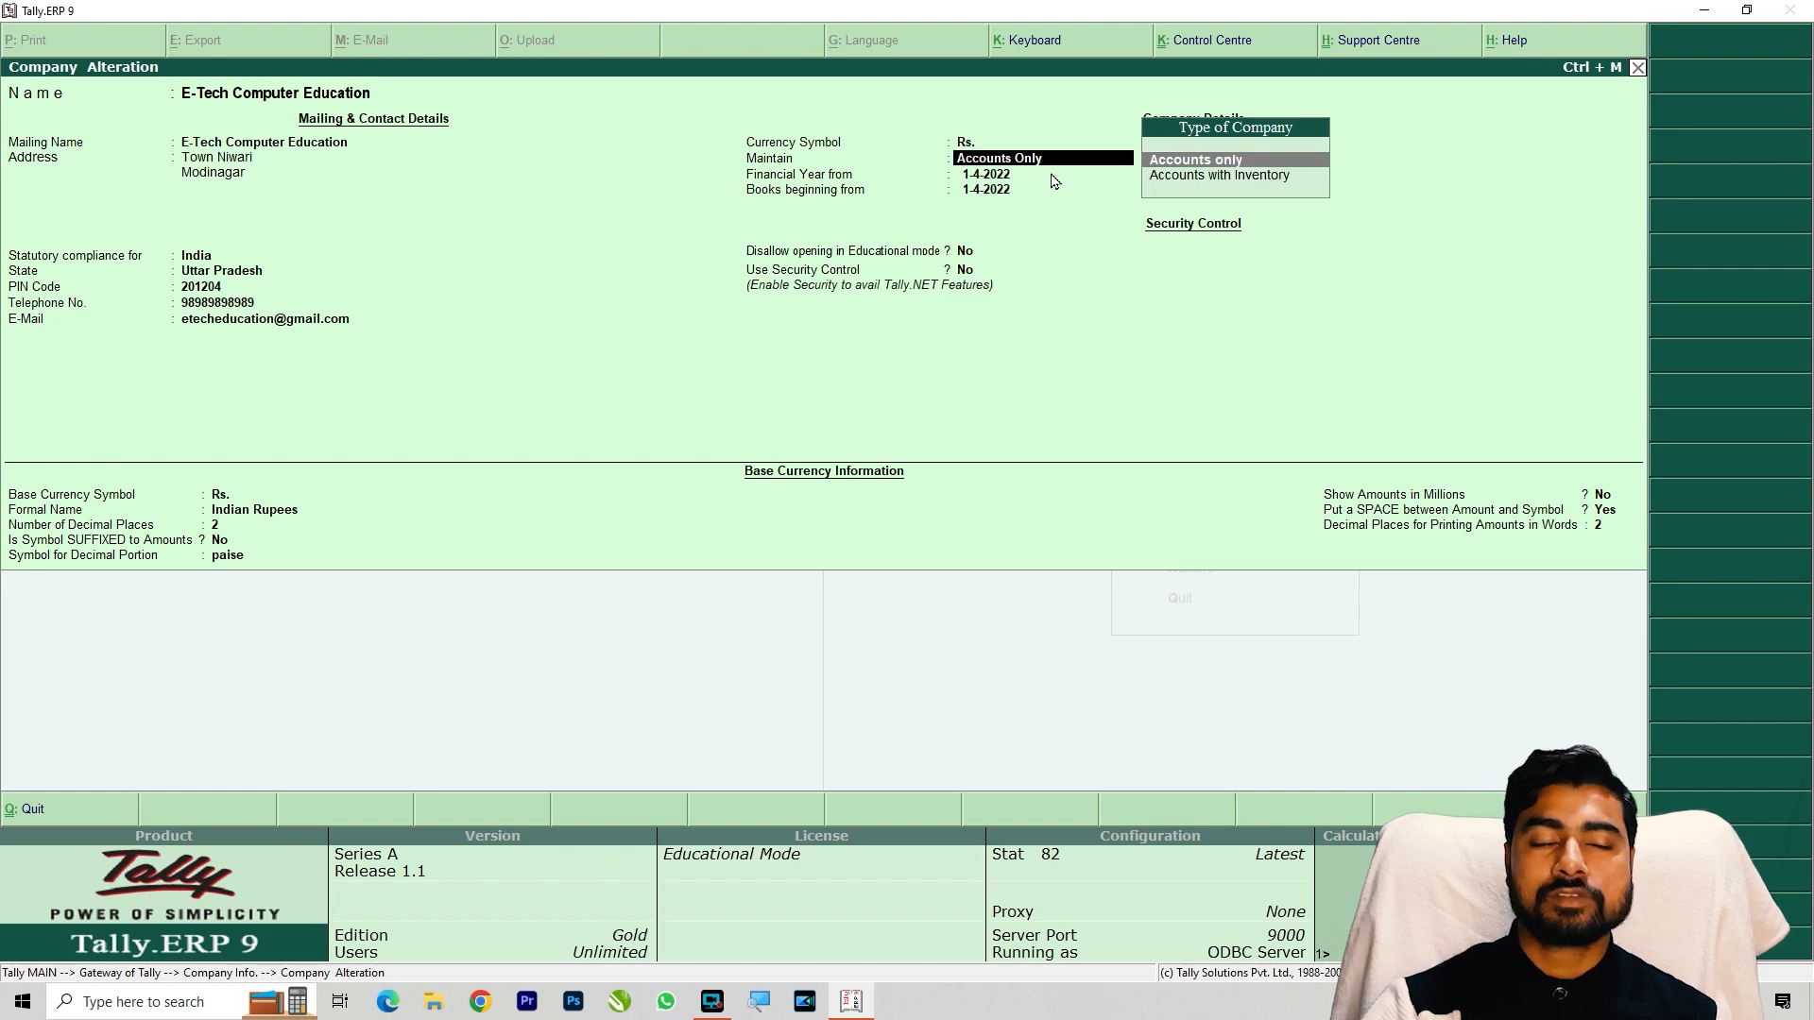
key("Down")
key("Up")
key("Down")
key("Up")
key("Down")
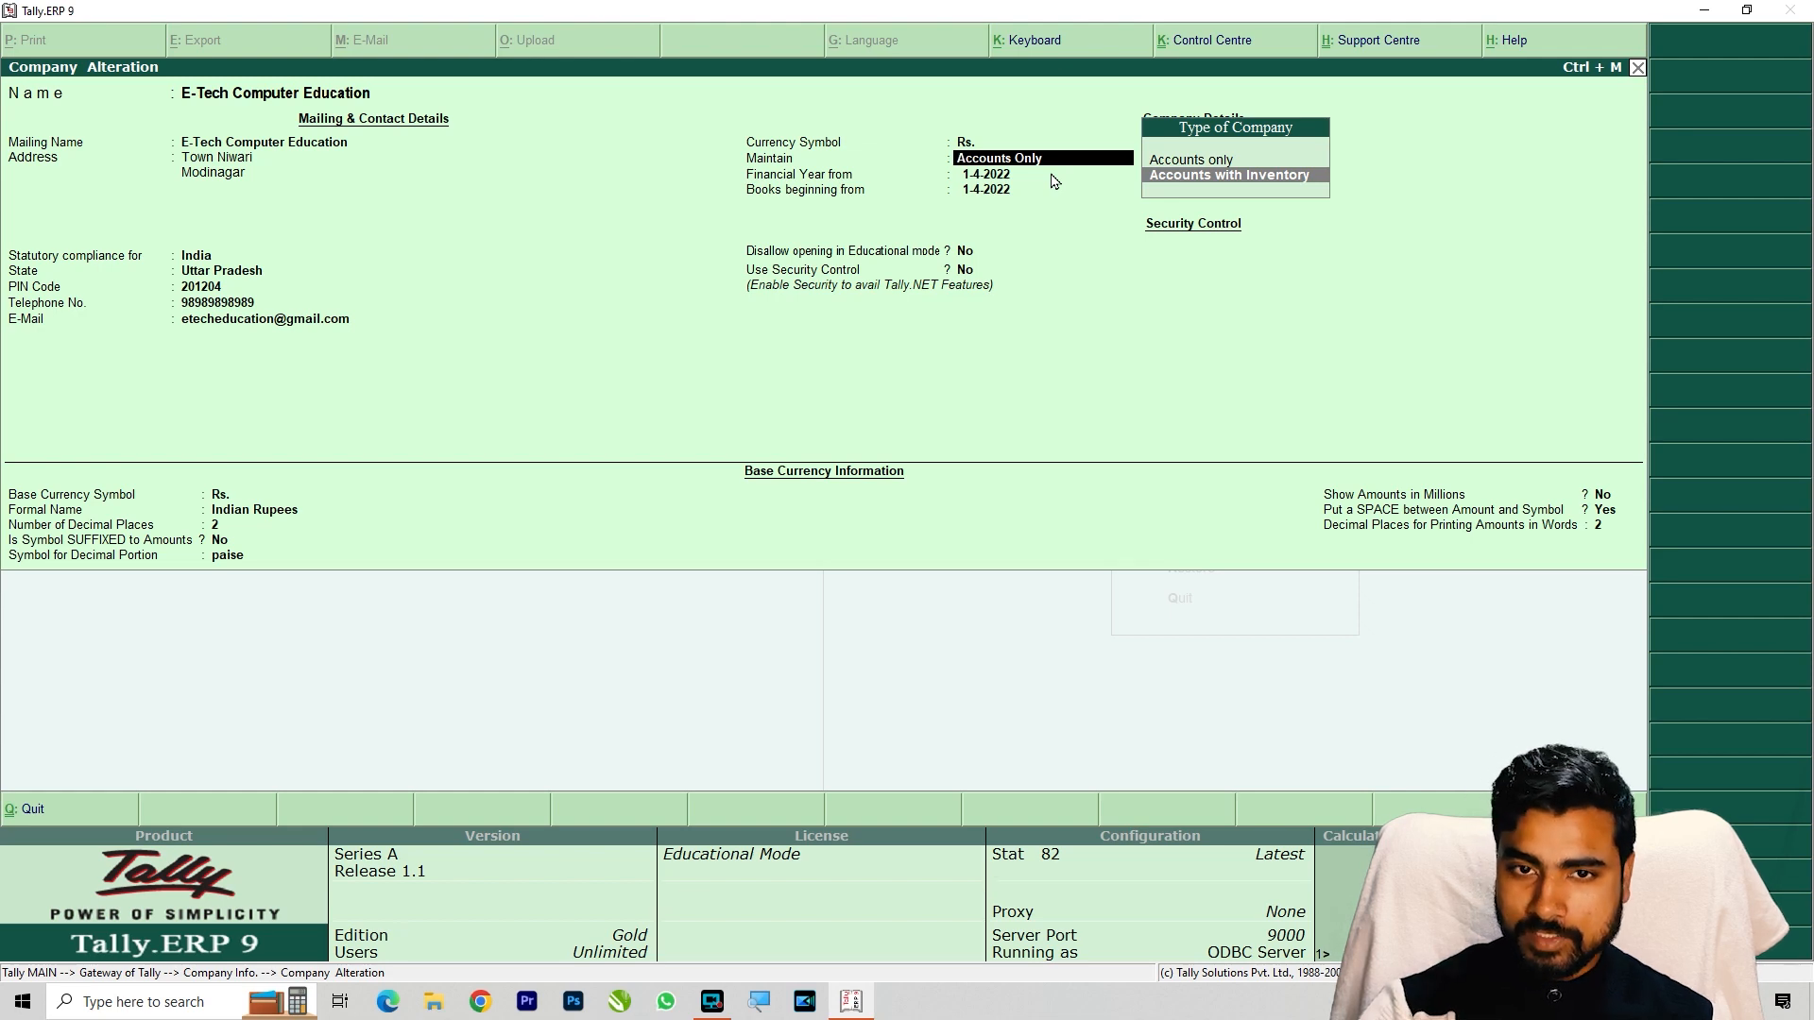
key("Up")
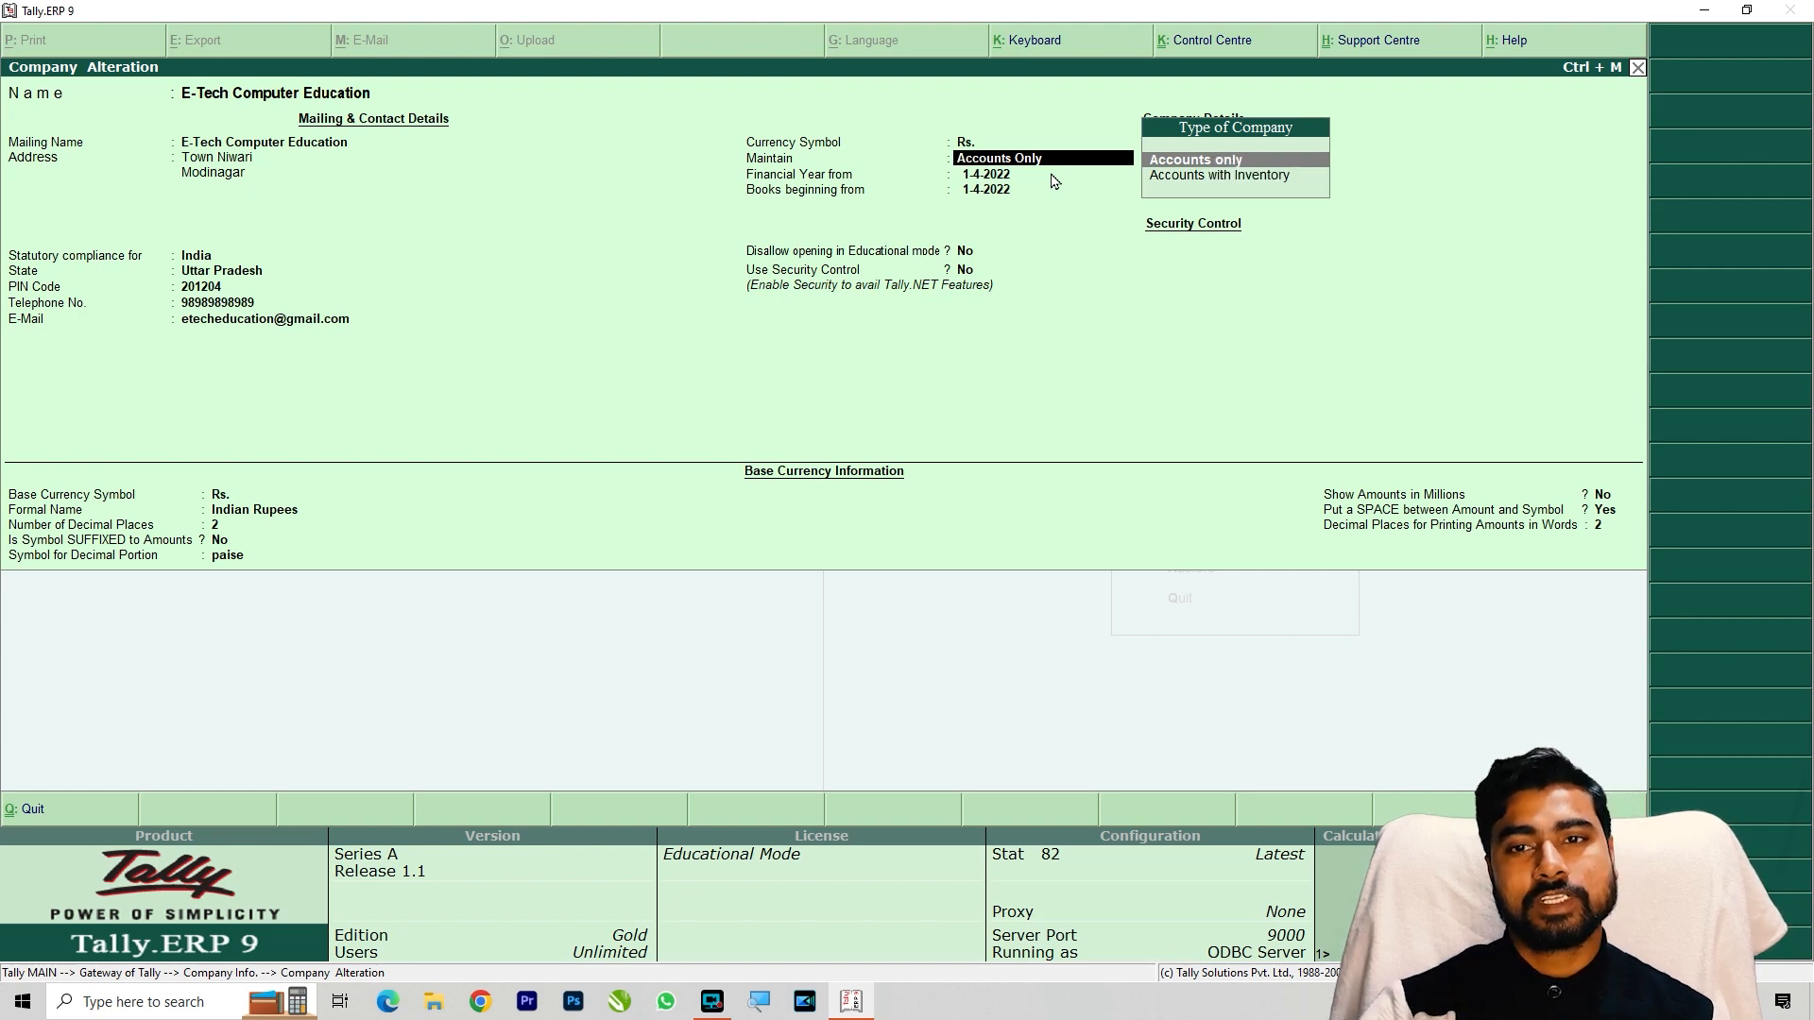
key("Down")
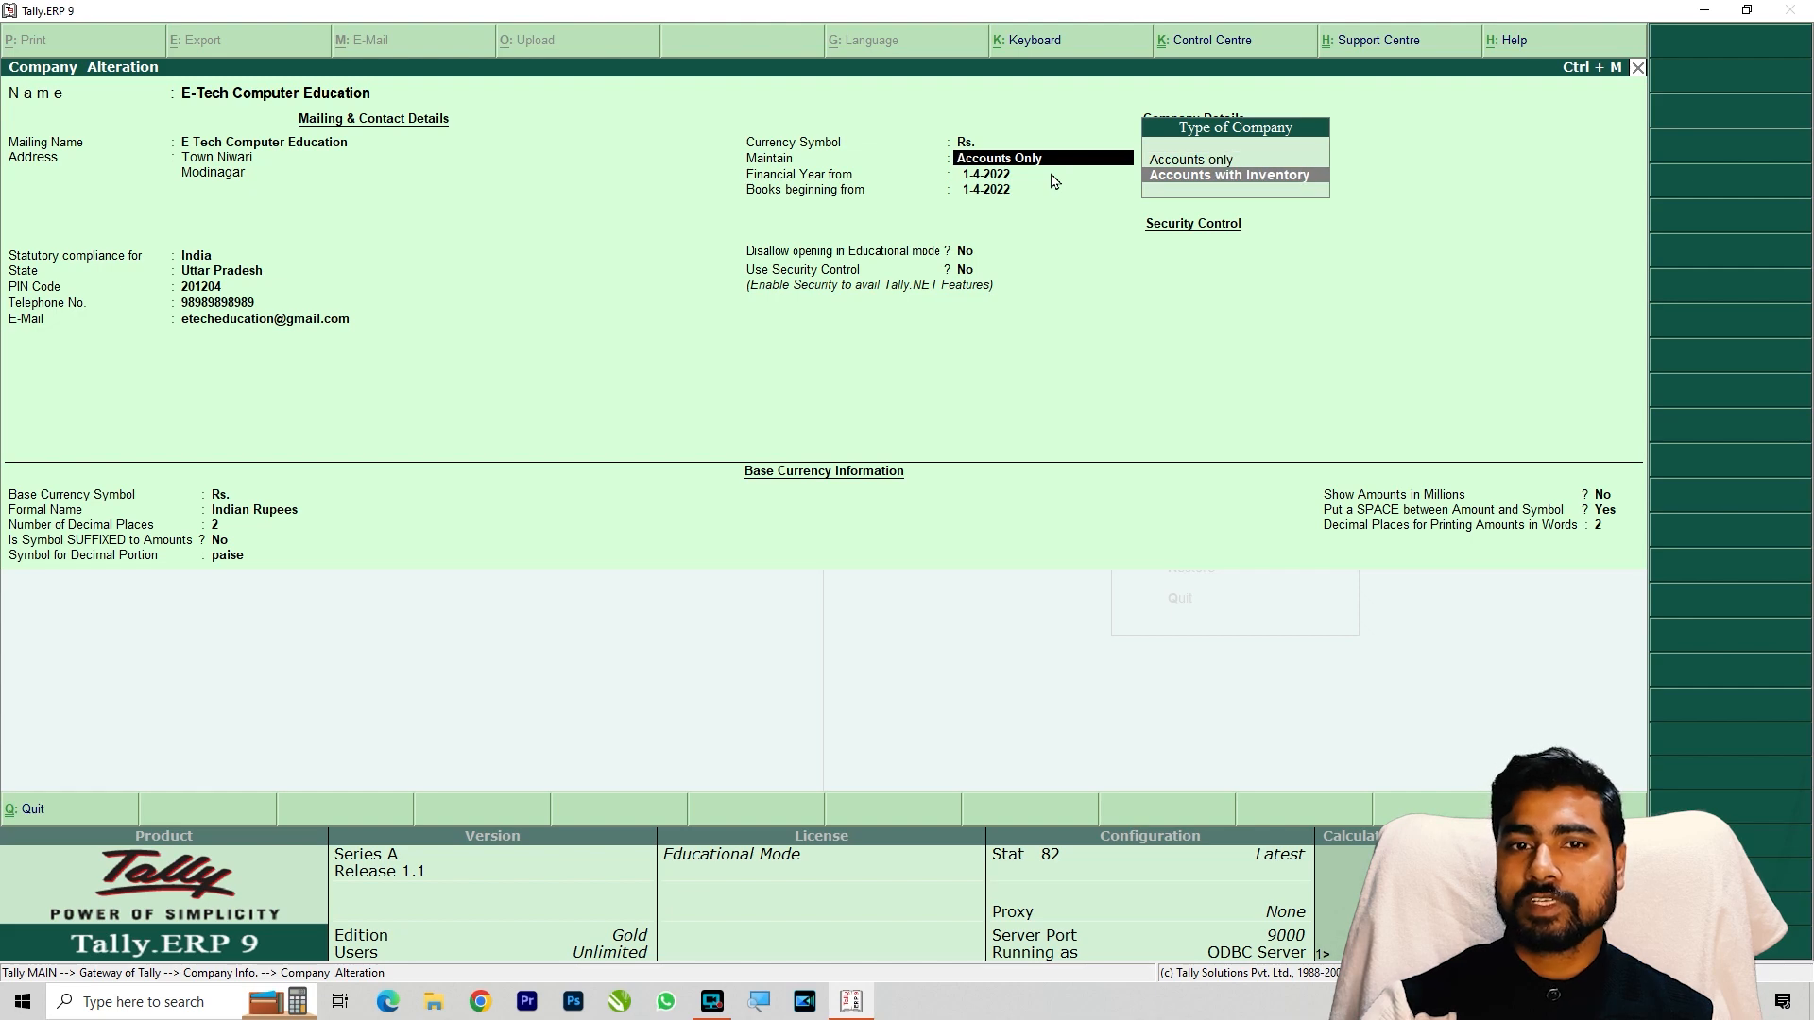
key("Return")
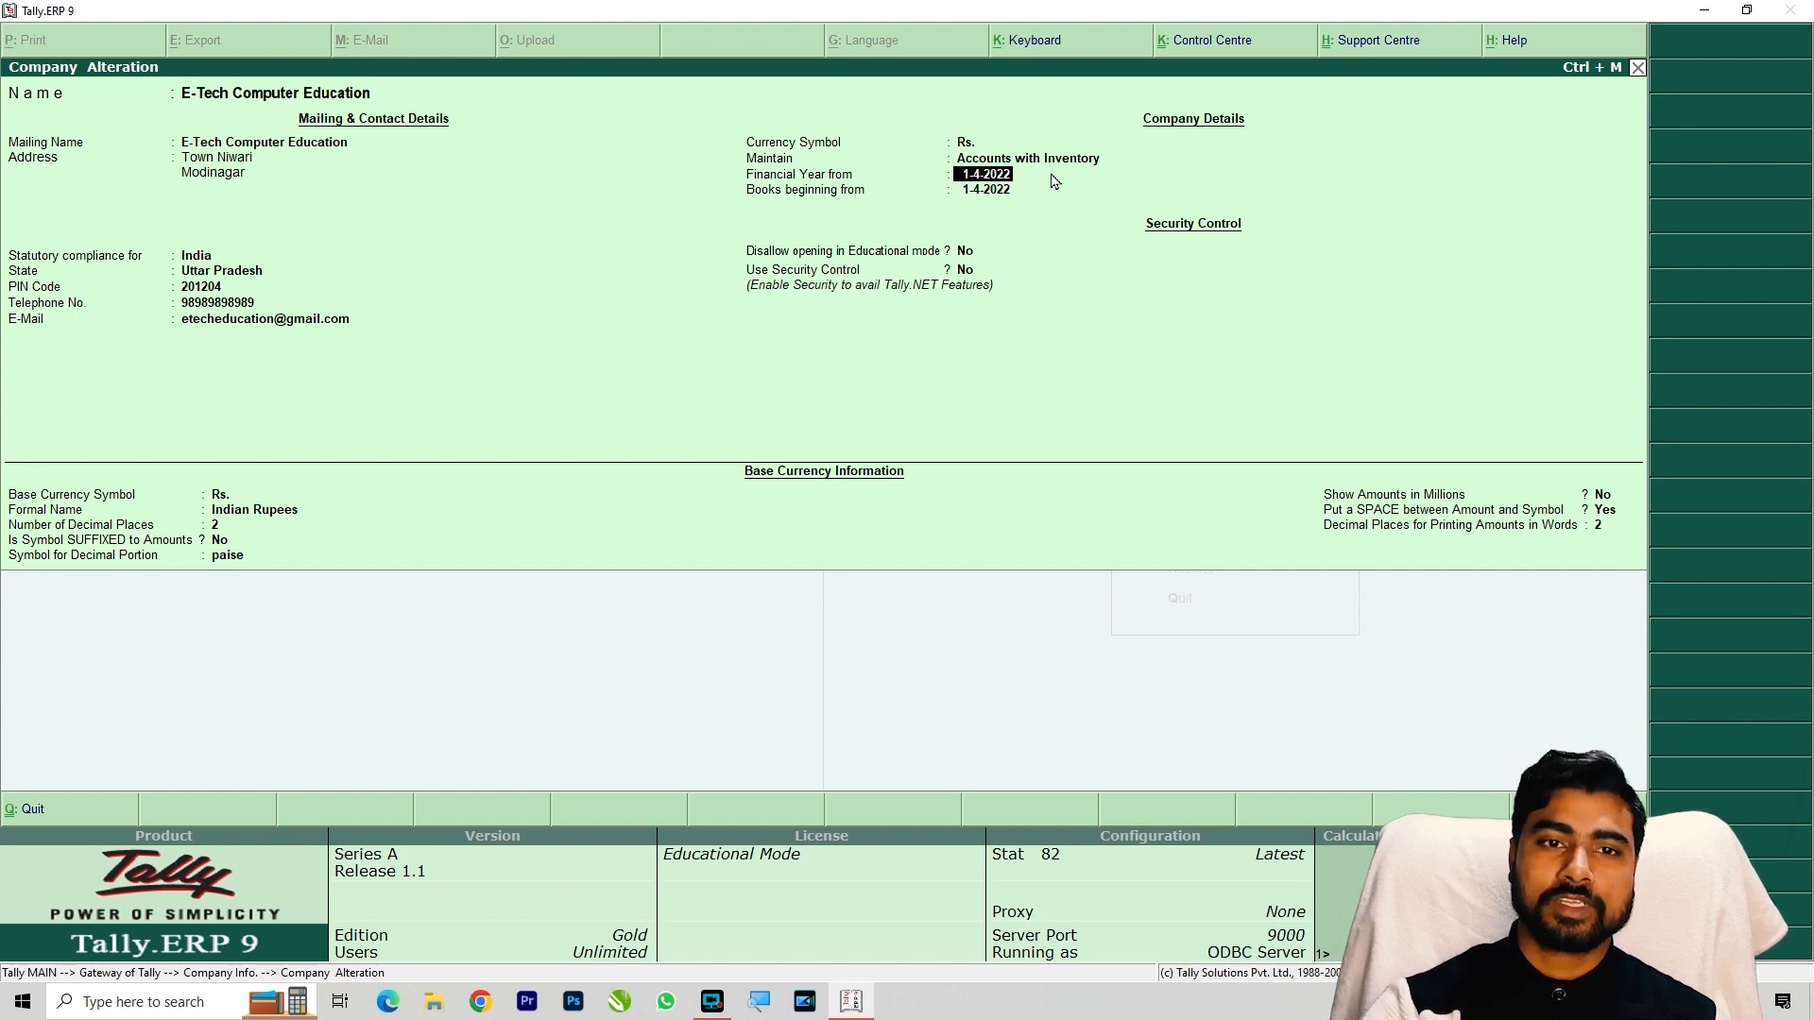
Go through the remaining financial year, security and base currency fields, accept the company alteration and leave the company list
key("Return")
key("Return")
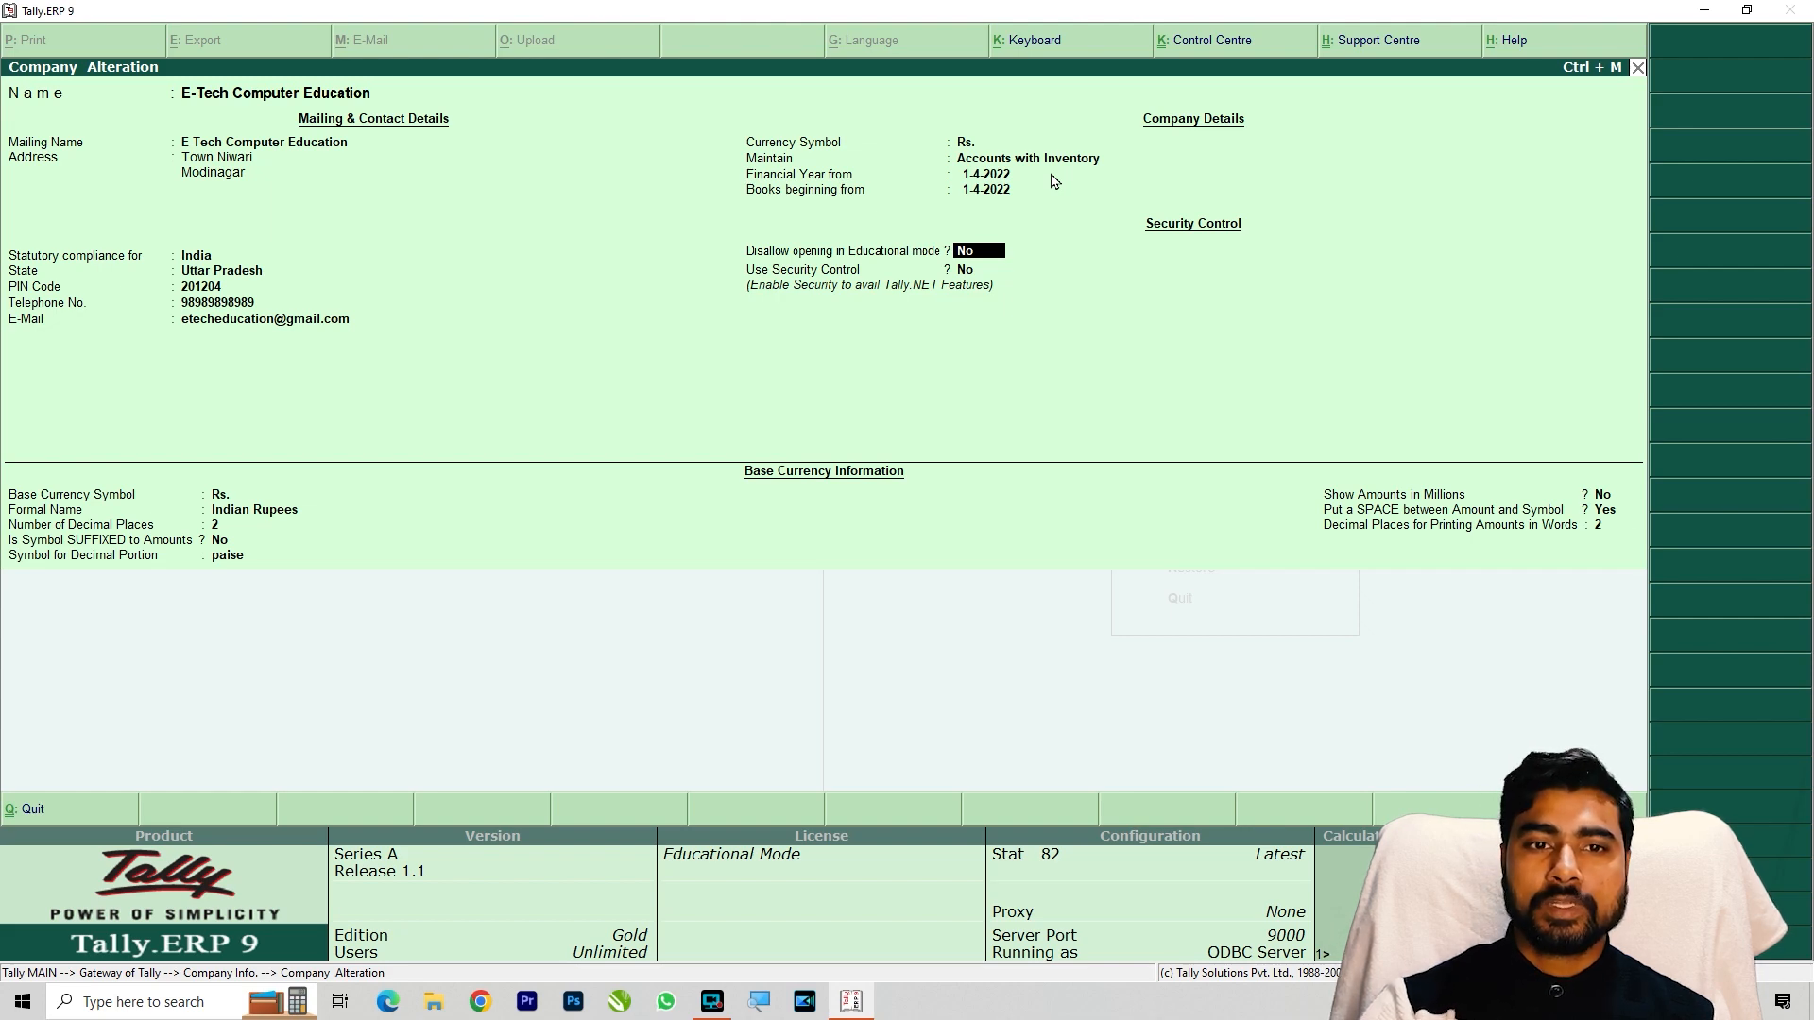
key("Return")
key("Return")
key("Return")
key("Return")
key("Return")
key("Return")
key("Return")
key("Return")
key("Return")
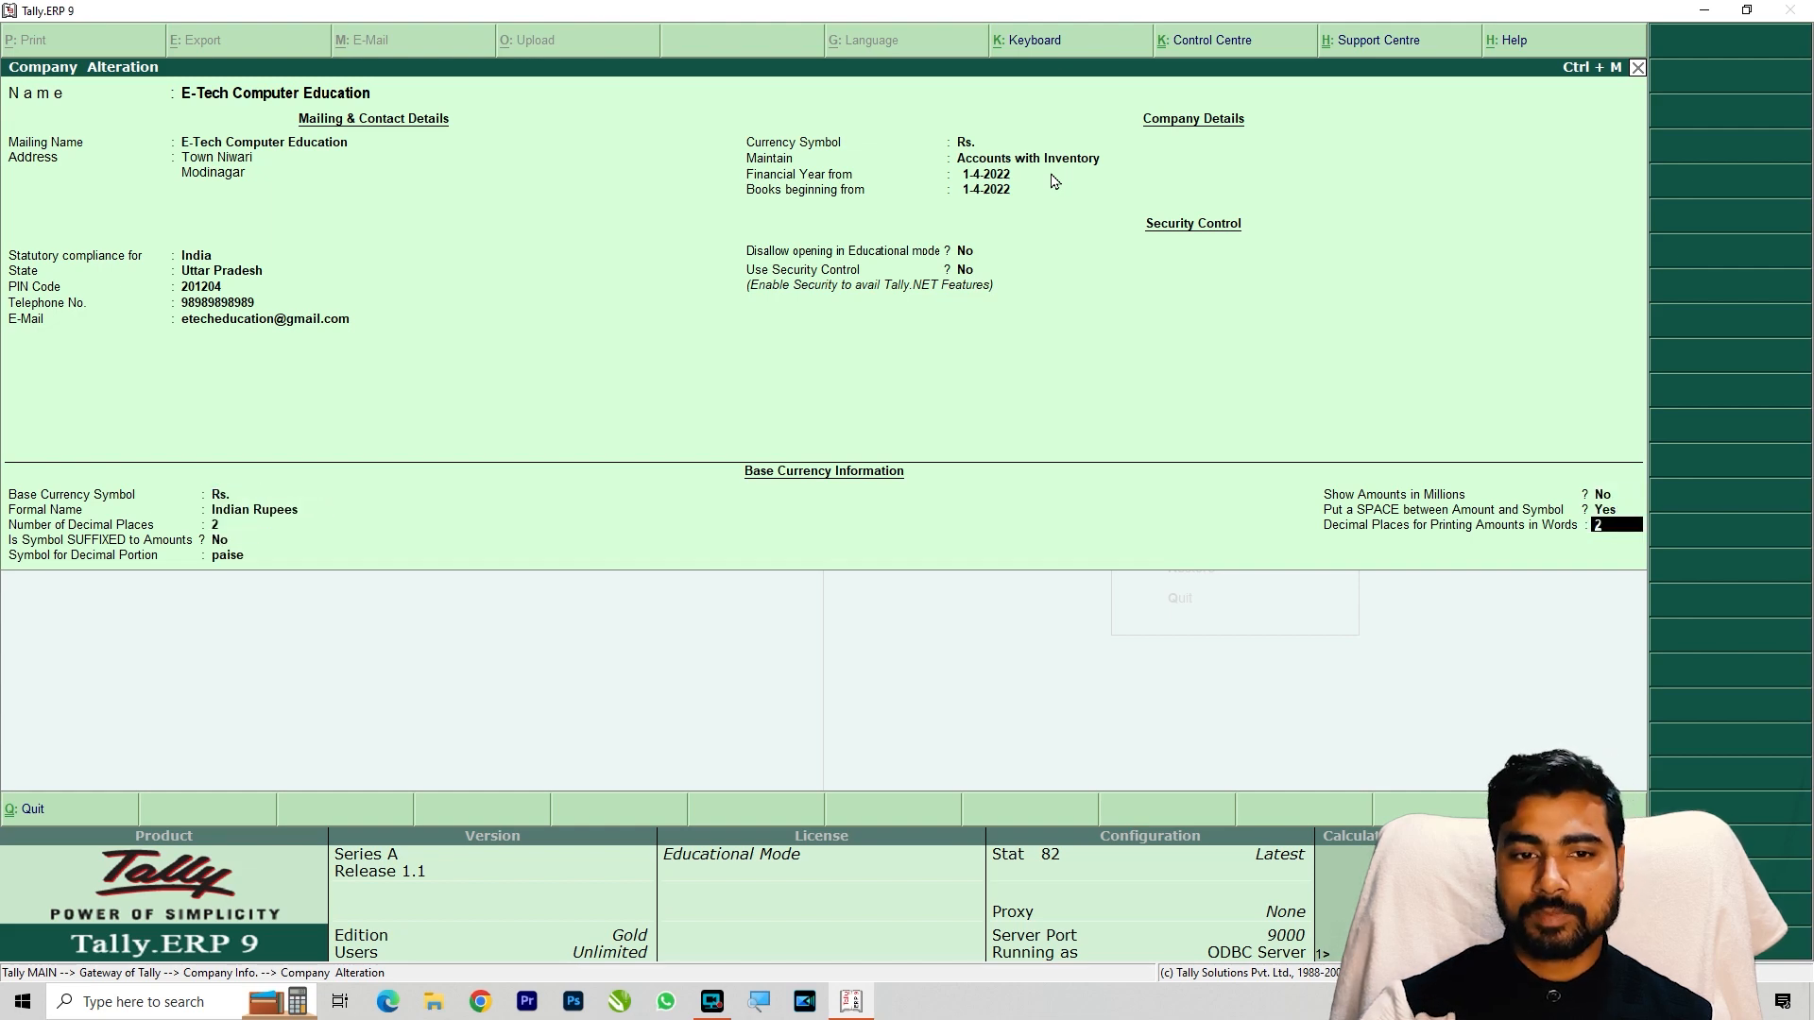
key("BackSpace")
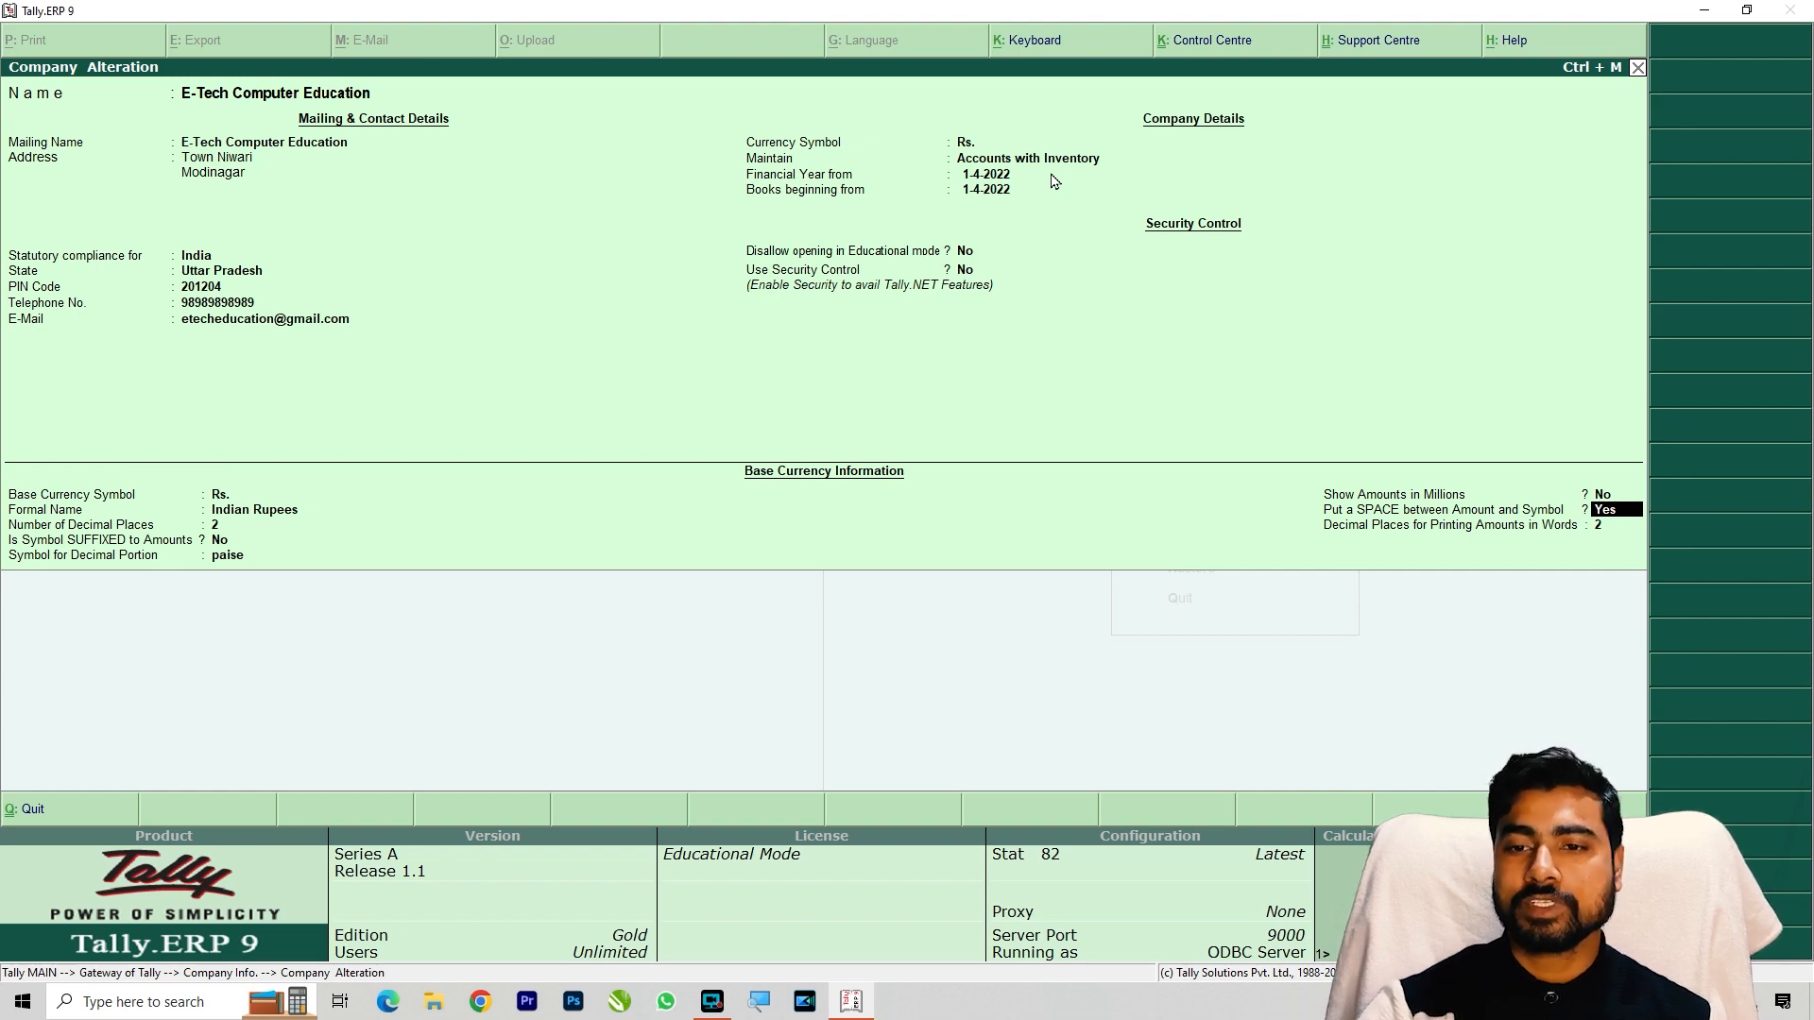
key("Return")
key("Return")
key("Return")
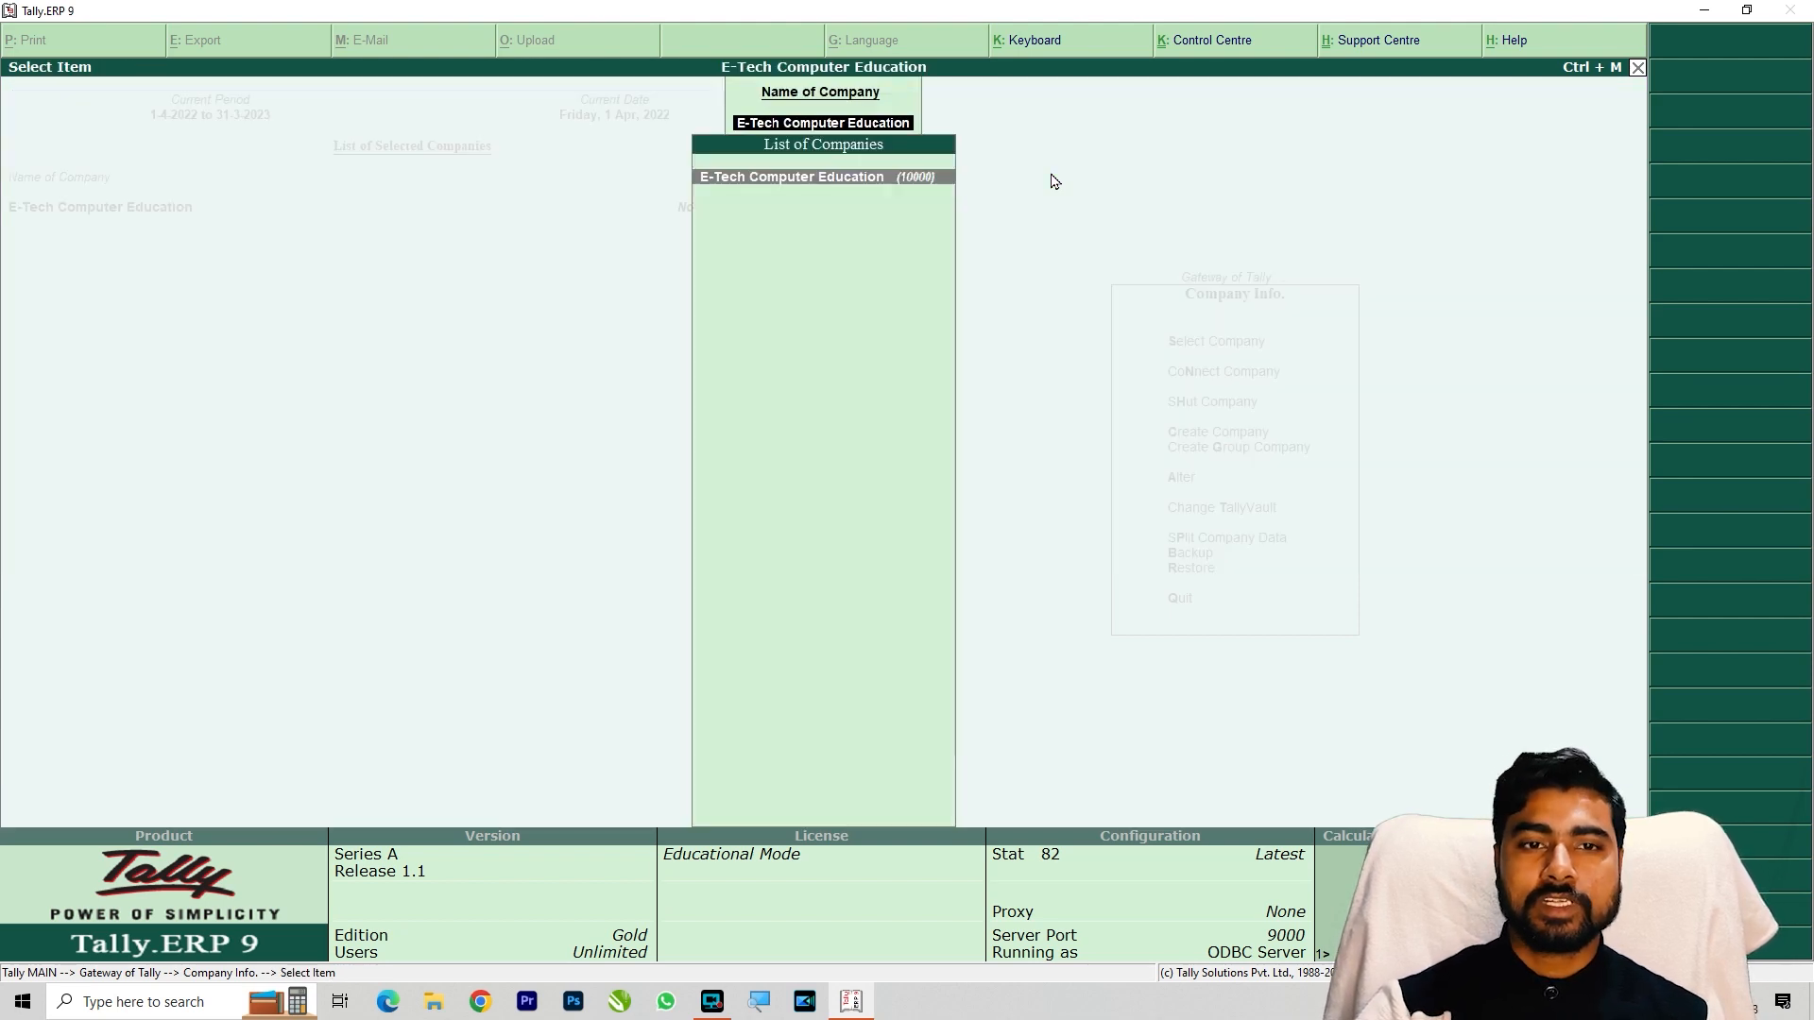
key("Return")
View the Change TallyVault form for E-Tech Computer Education and leave it without setting a password
key("Down")
key("Down")
key("Down")
key("Down")
key("Down")
key("Up")
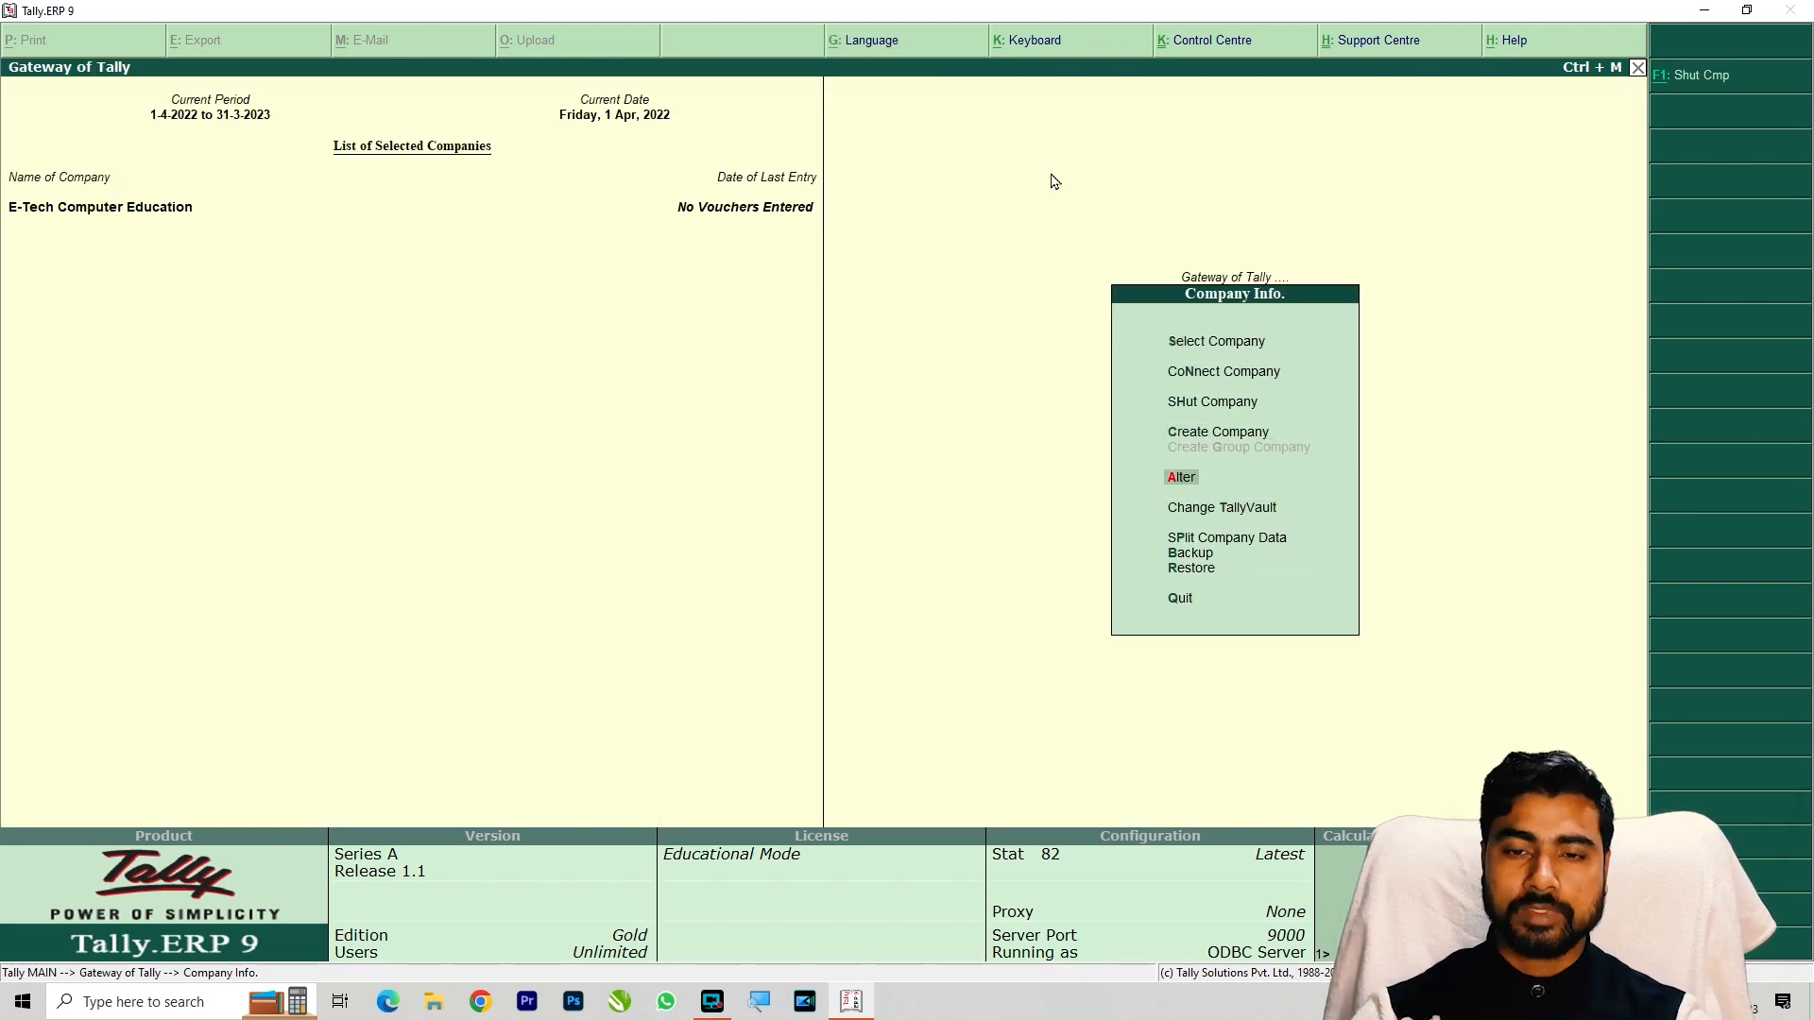
key("Down")
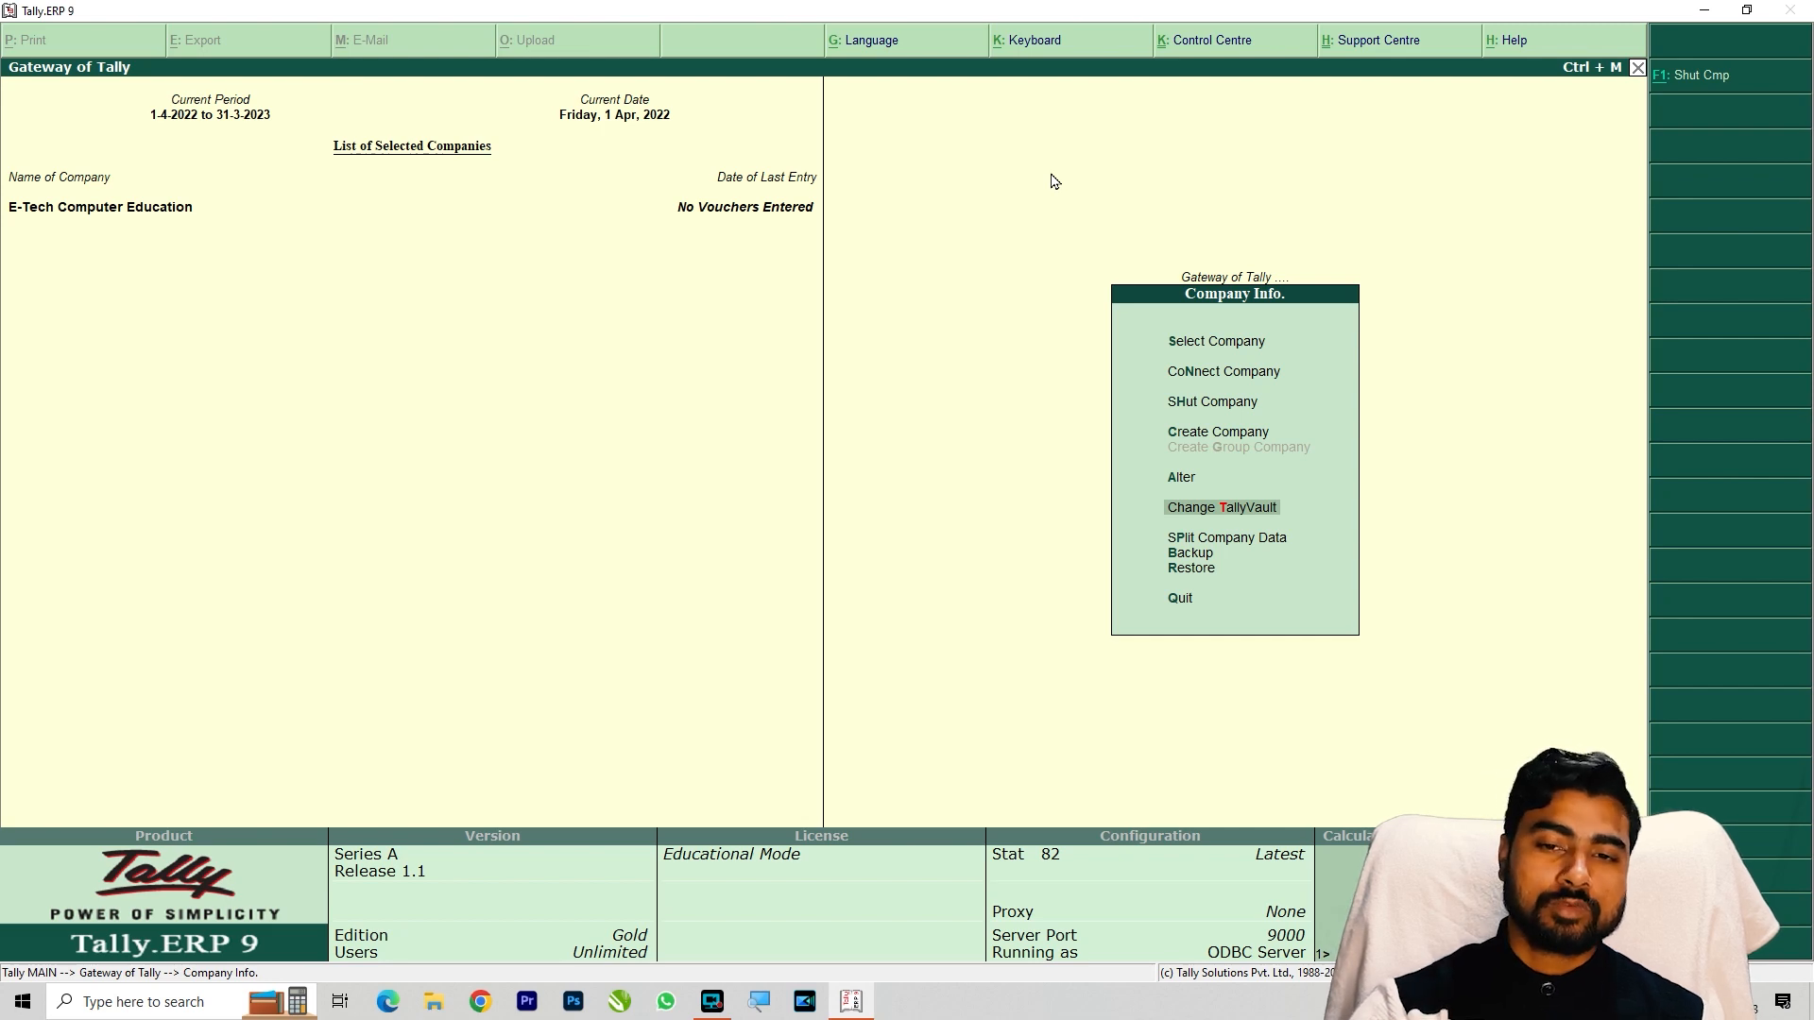
key("Return")
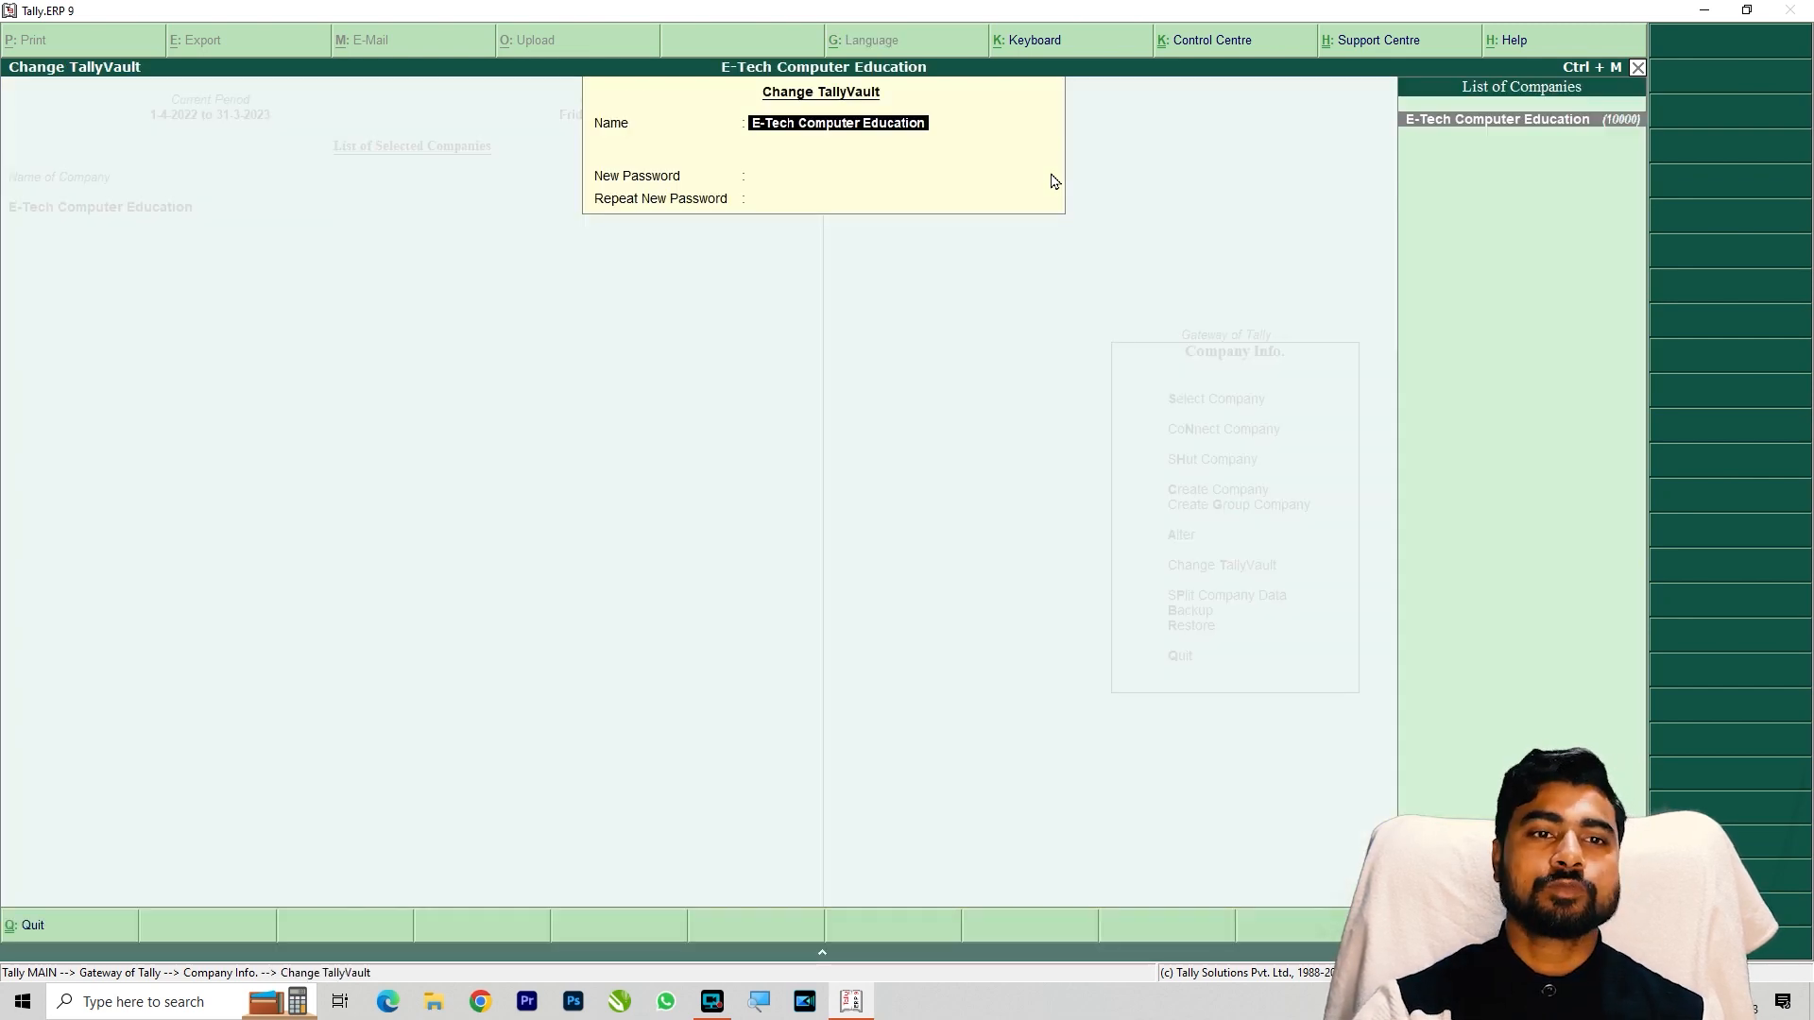
key("Return")
key("Escape")
key("Escape")
Split the E-Tech Computer Education company data from 1-Sep-2022
key("alt+F3")
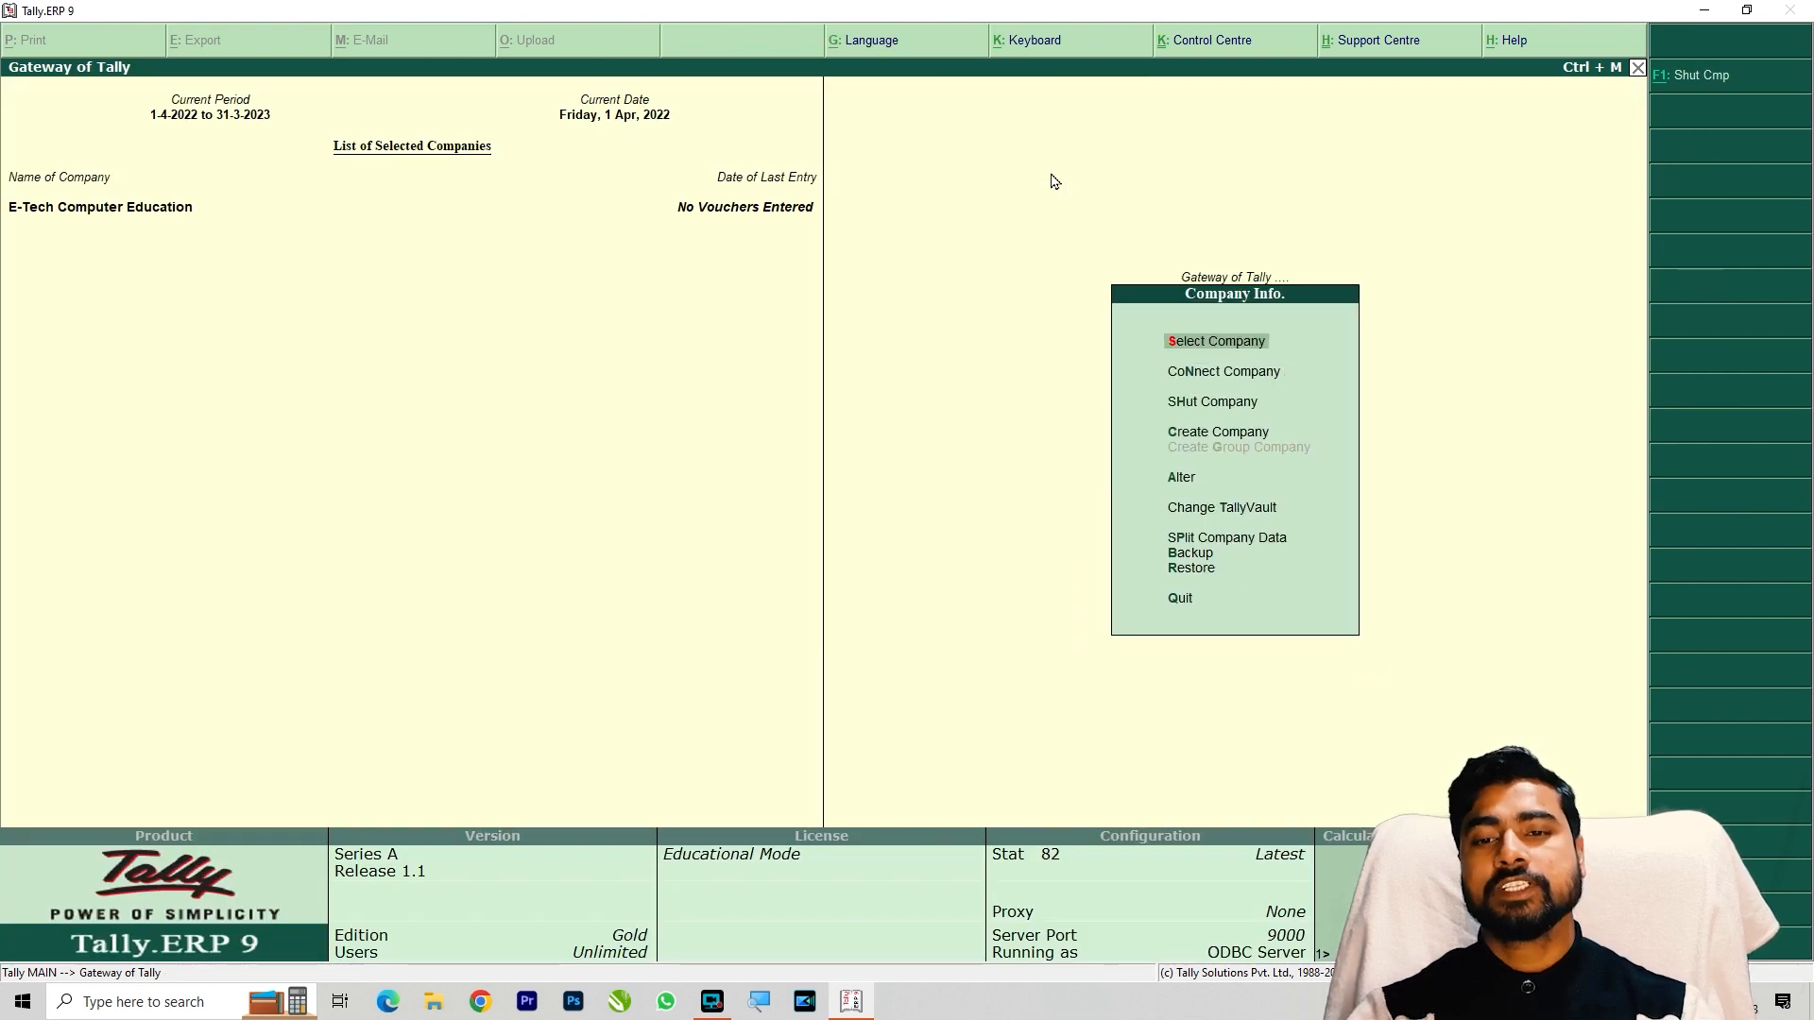
key("Down")
key("Down")
key("Down")
key("Down")
key("Down")
key("Down")
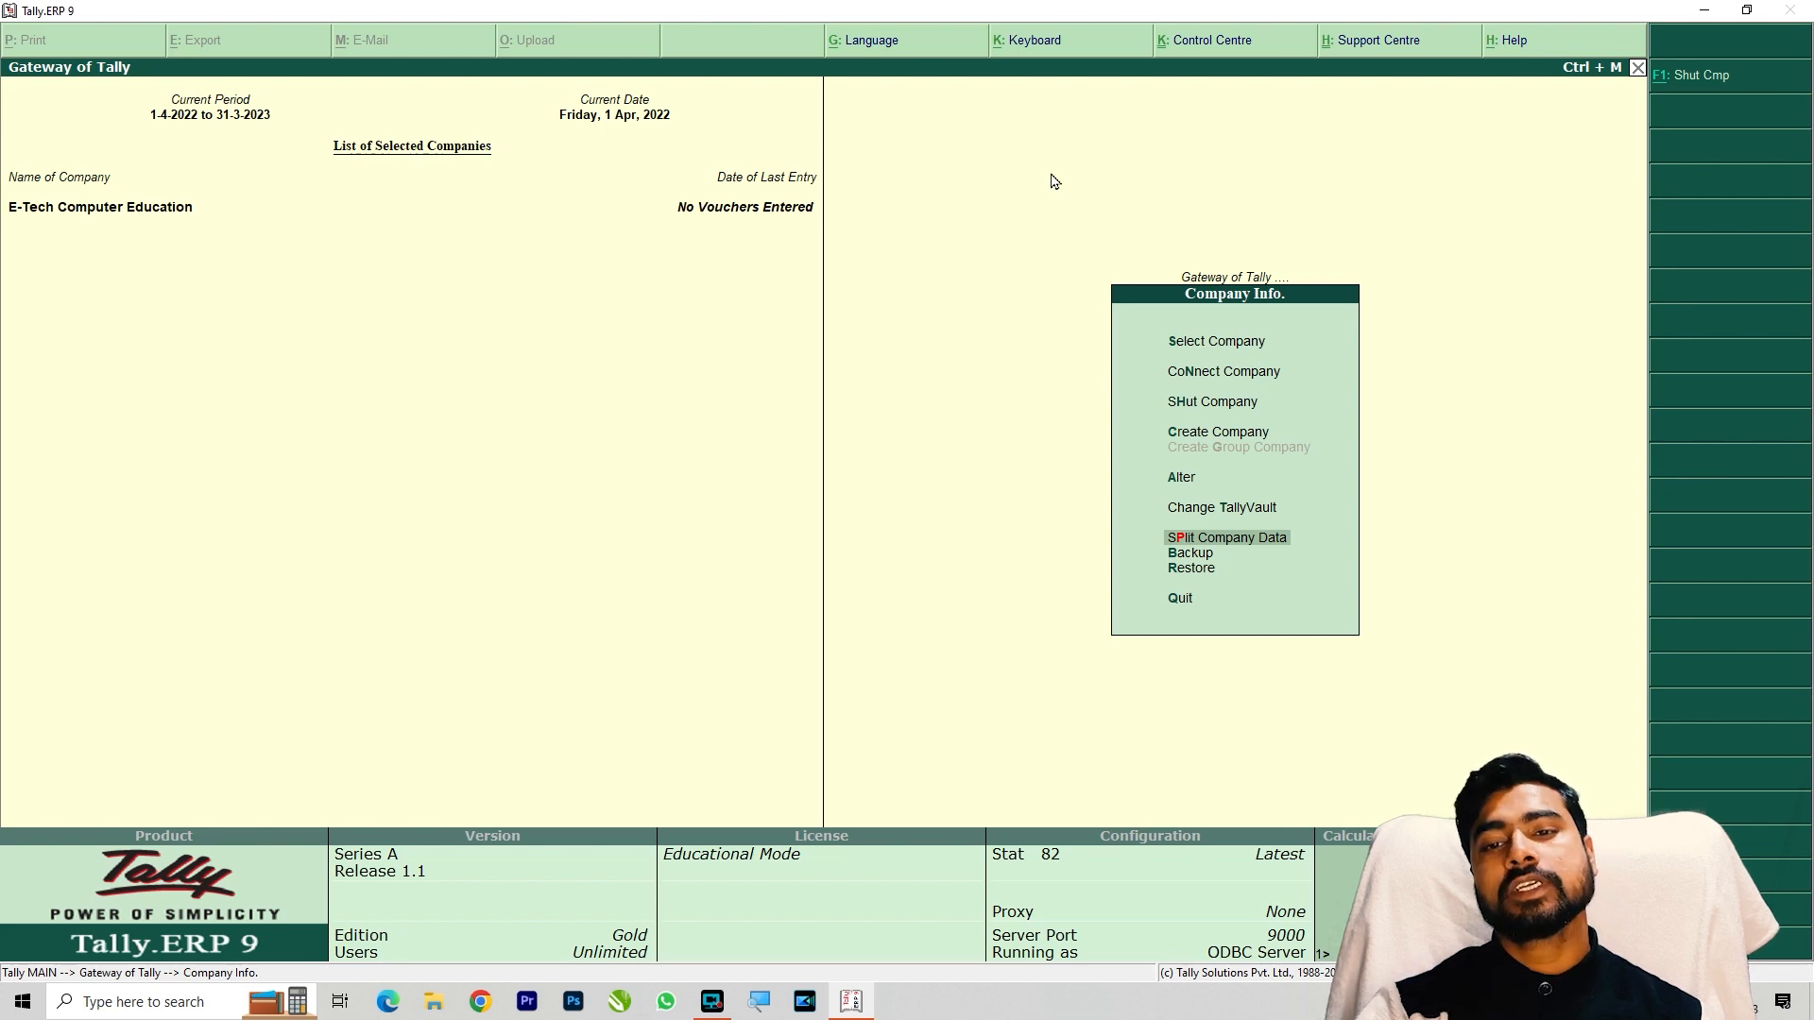
key("Return")
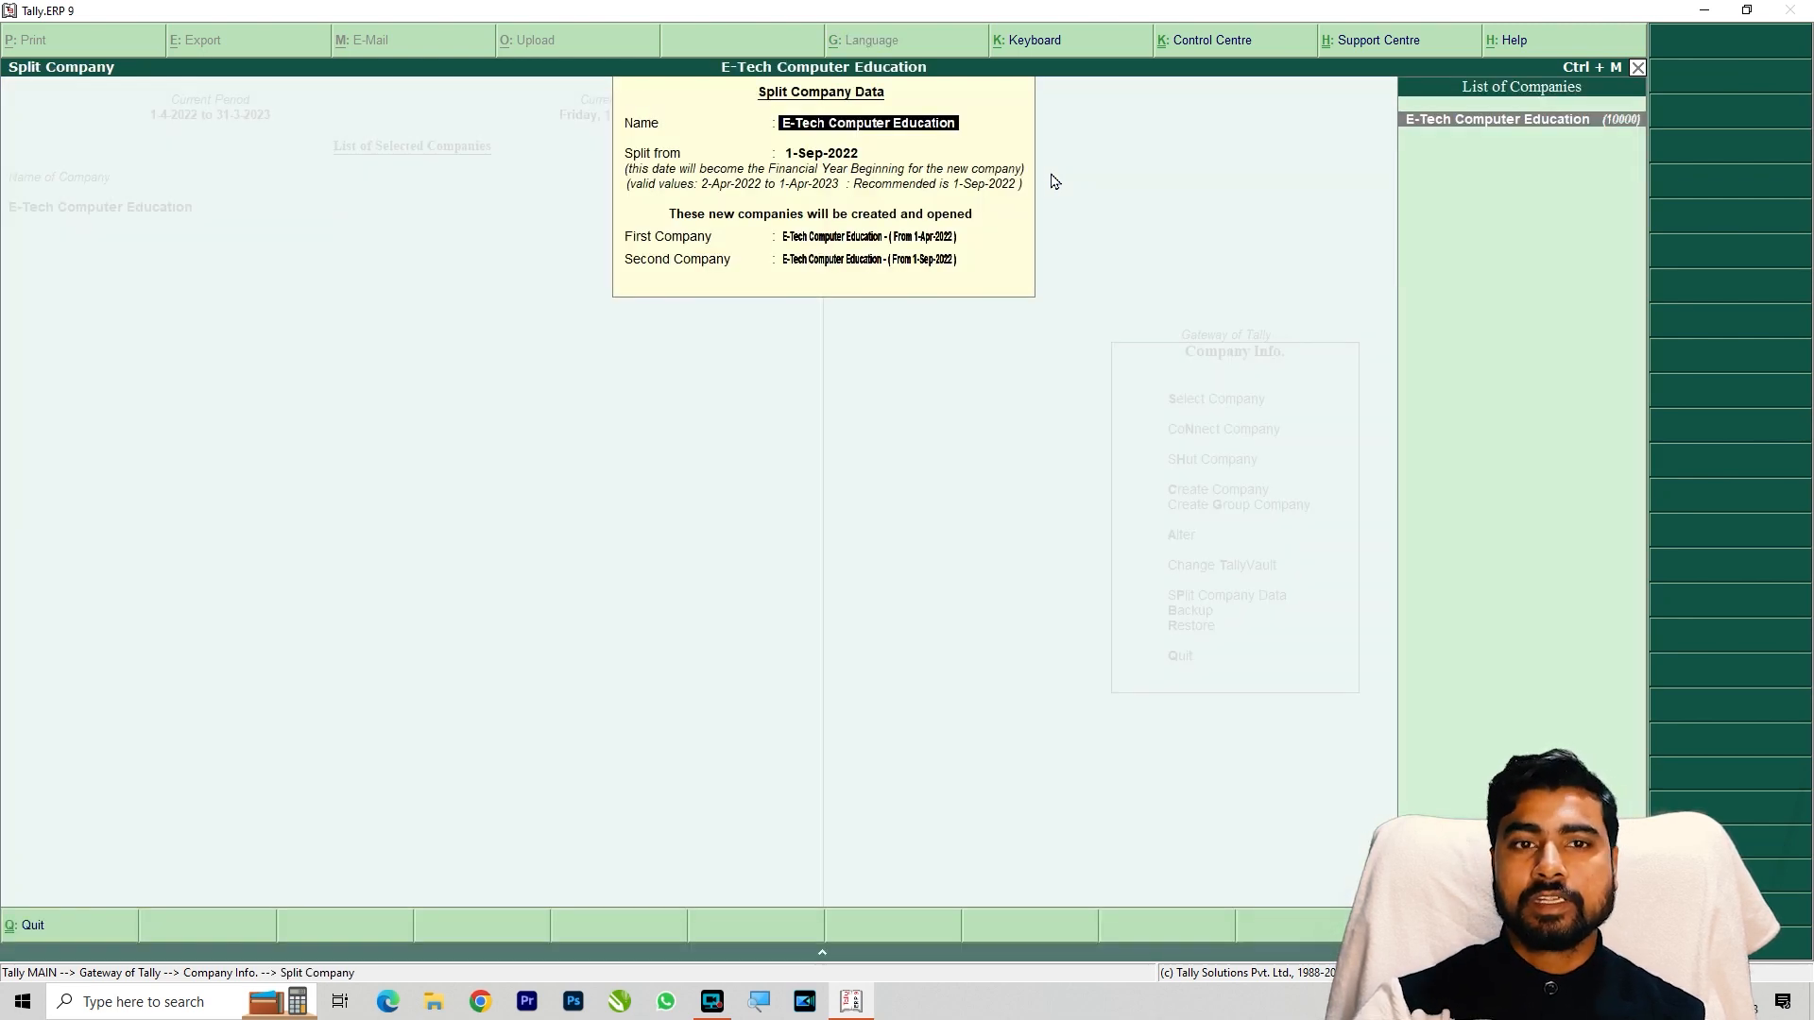
key("Return")
key("Return")
key("Return")
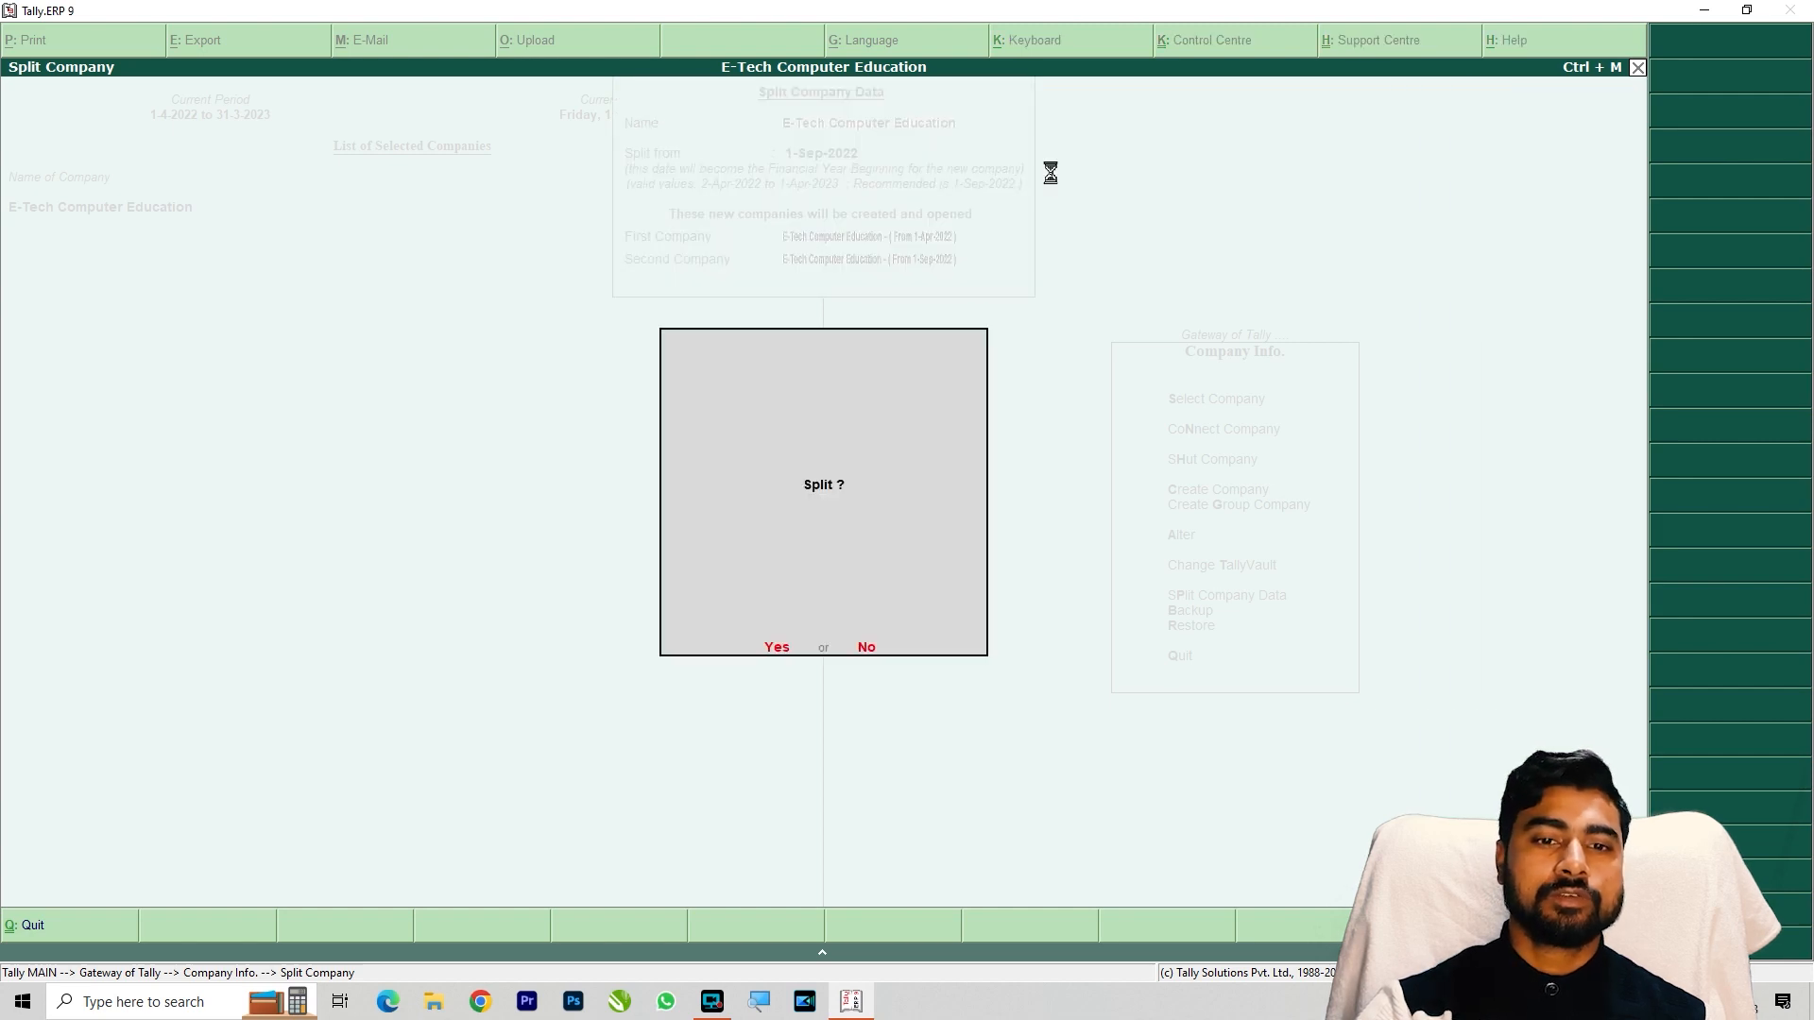
key("Return")
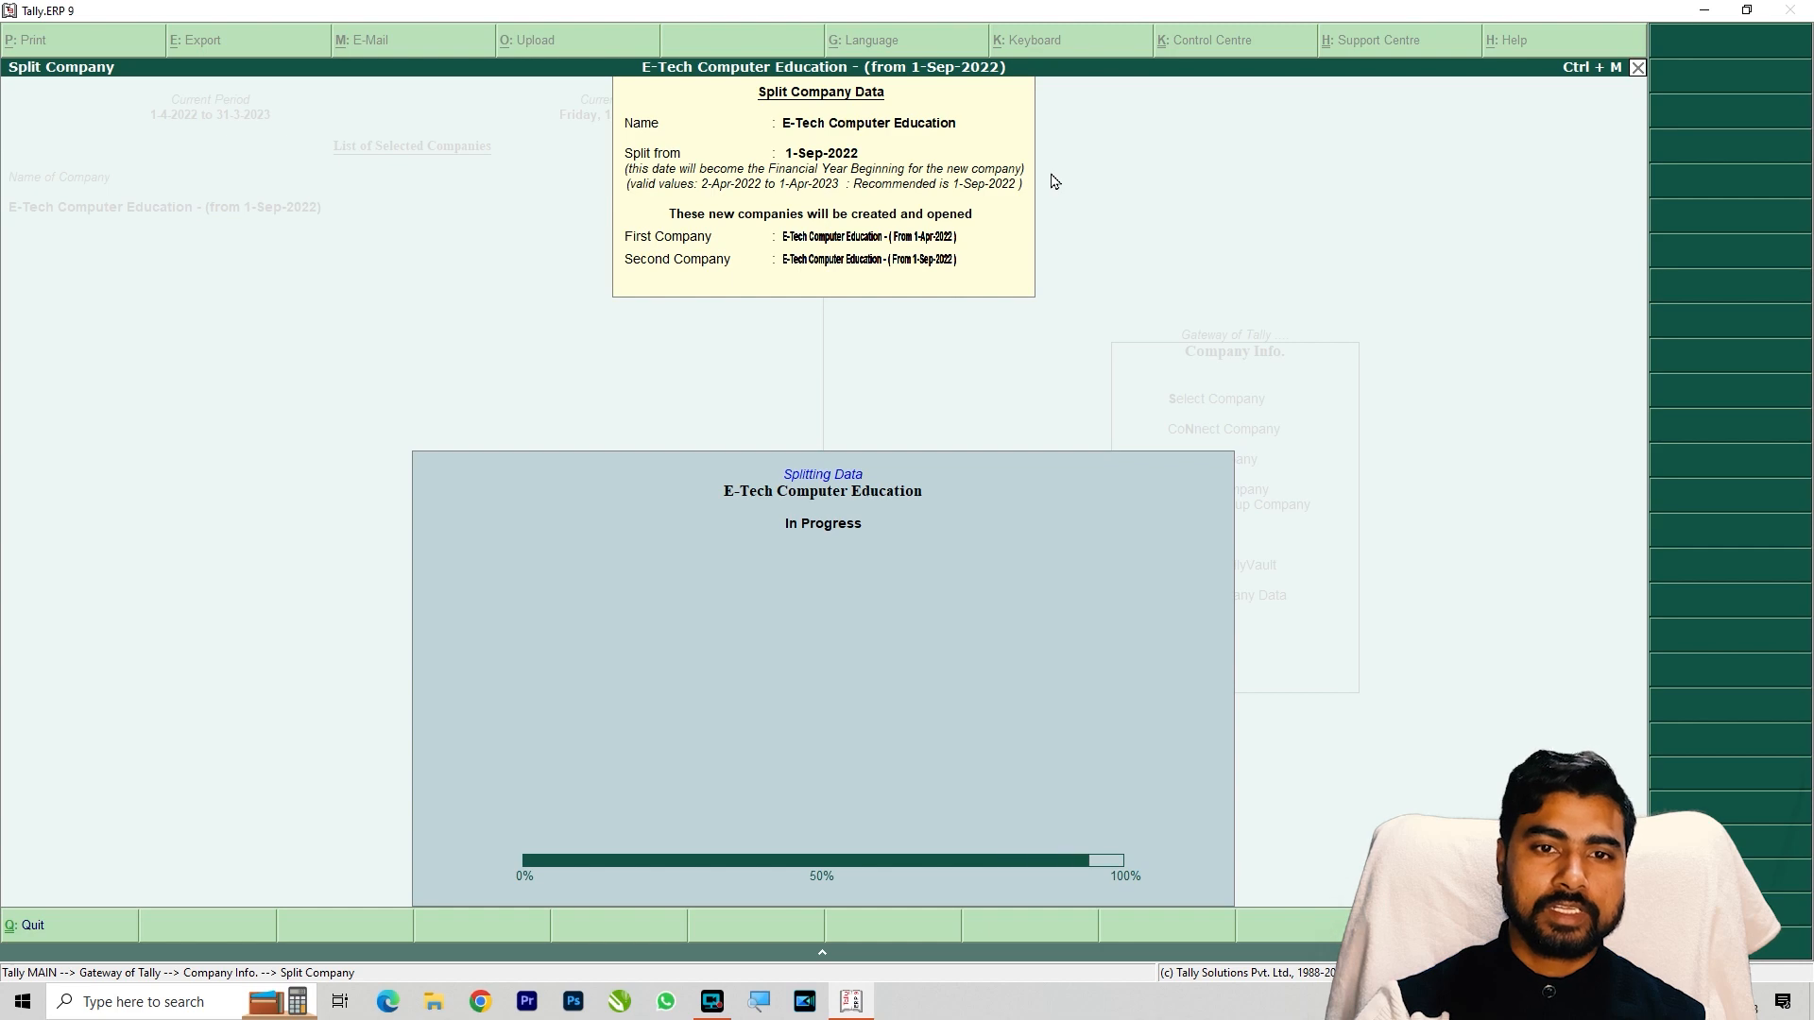
key("Down")
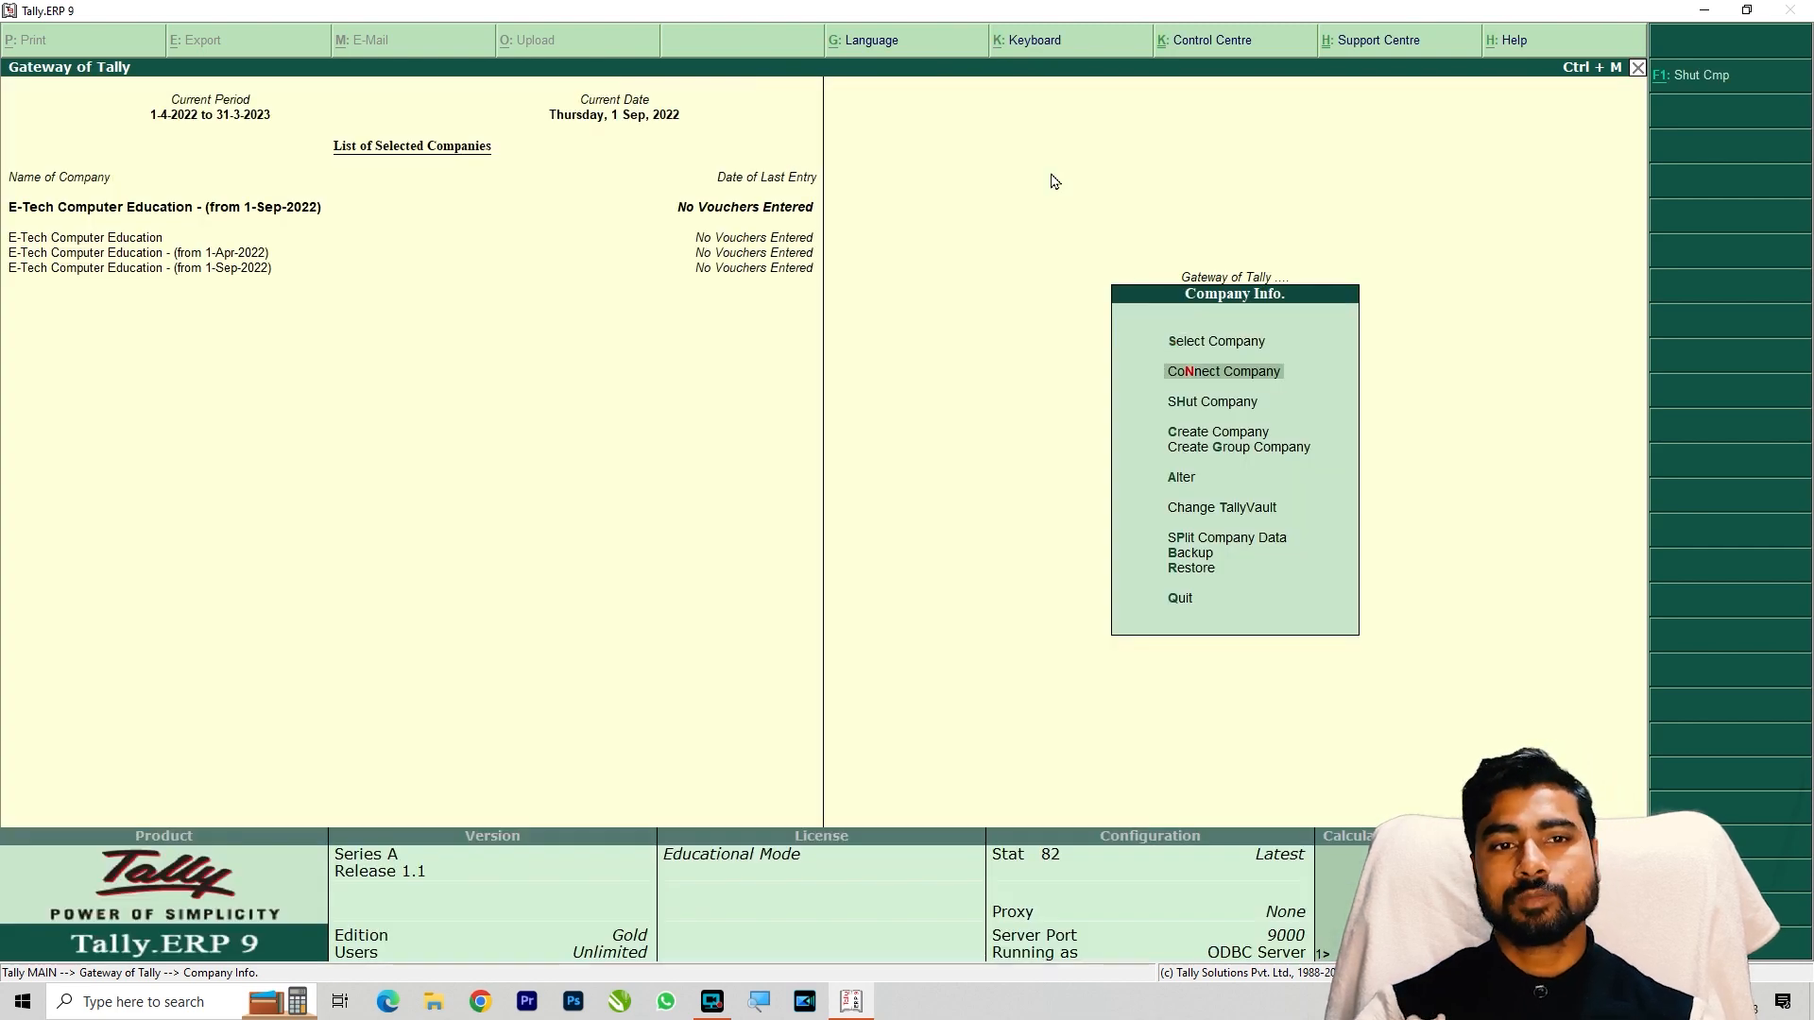
key("Down")
key("Down")
key("Up")
key("Up")
key("Up")
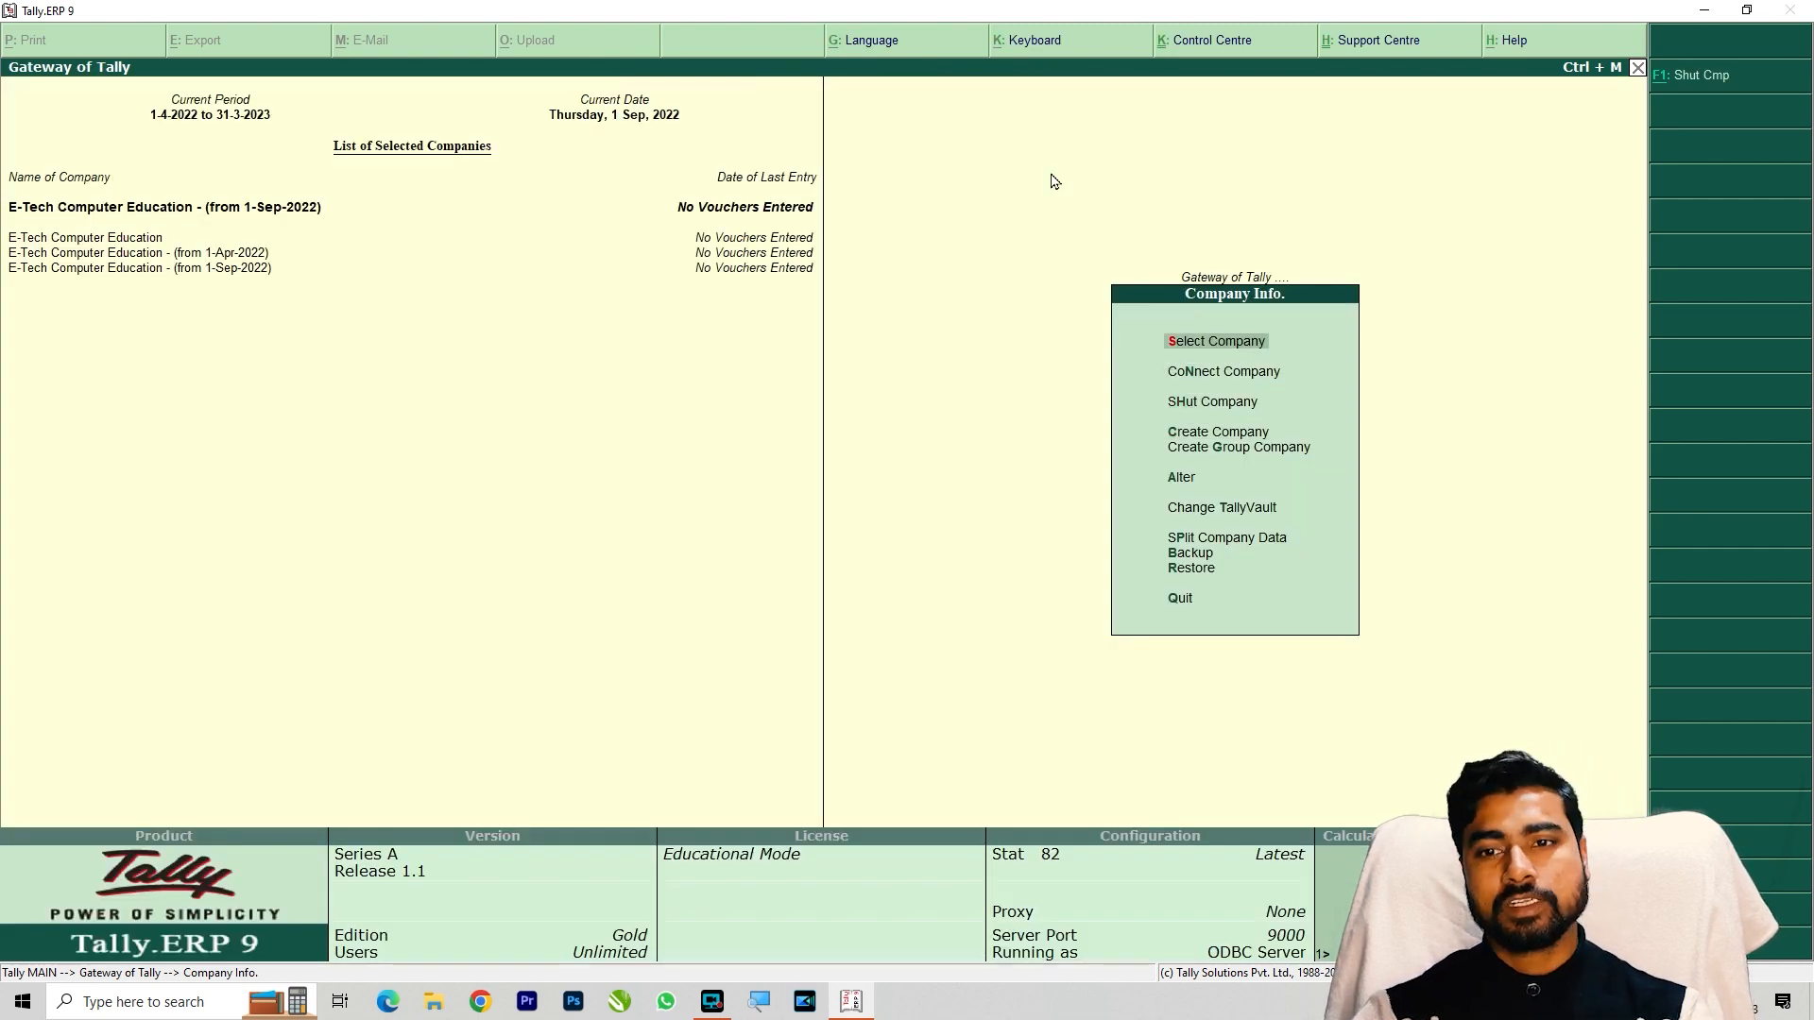
key("Down")
key("Down")
key("Down")
key("Down")
key("Down")
key("Down")
key("Down")
key("Down")
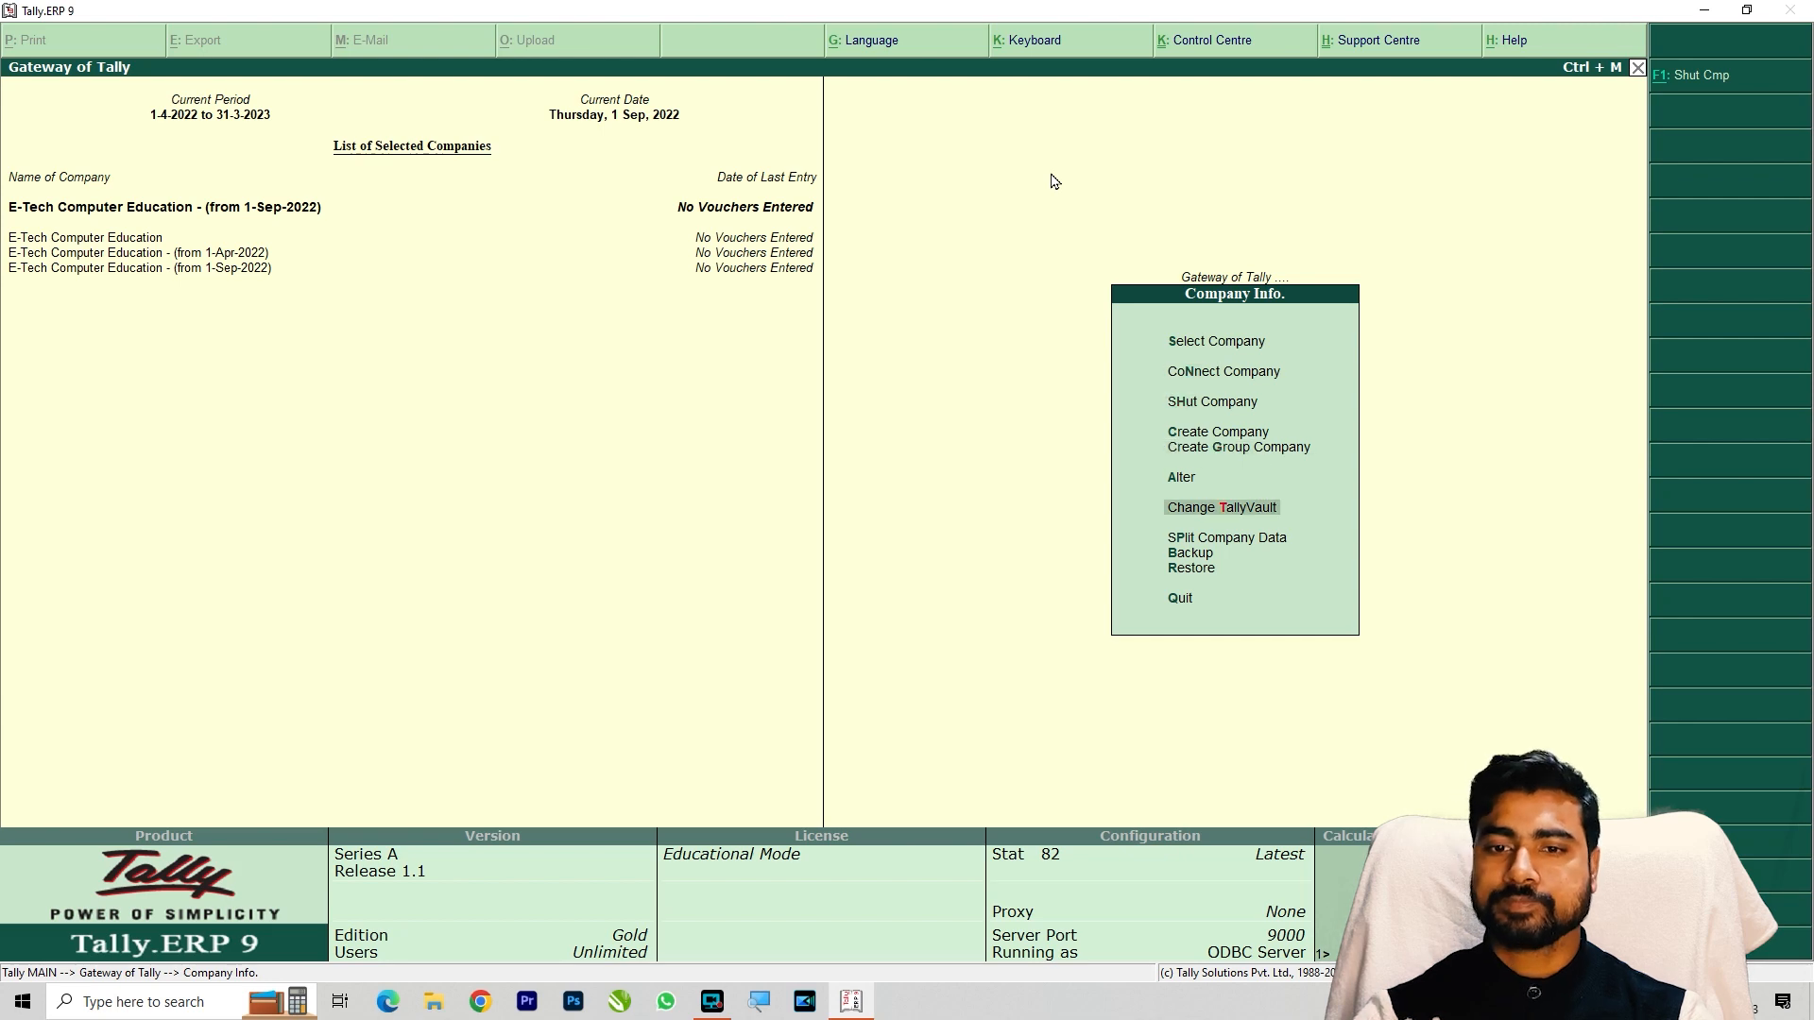
key("Up")
key("Return")
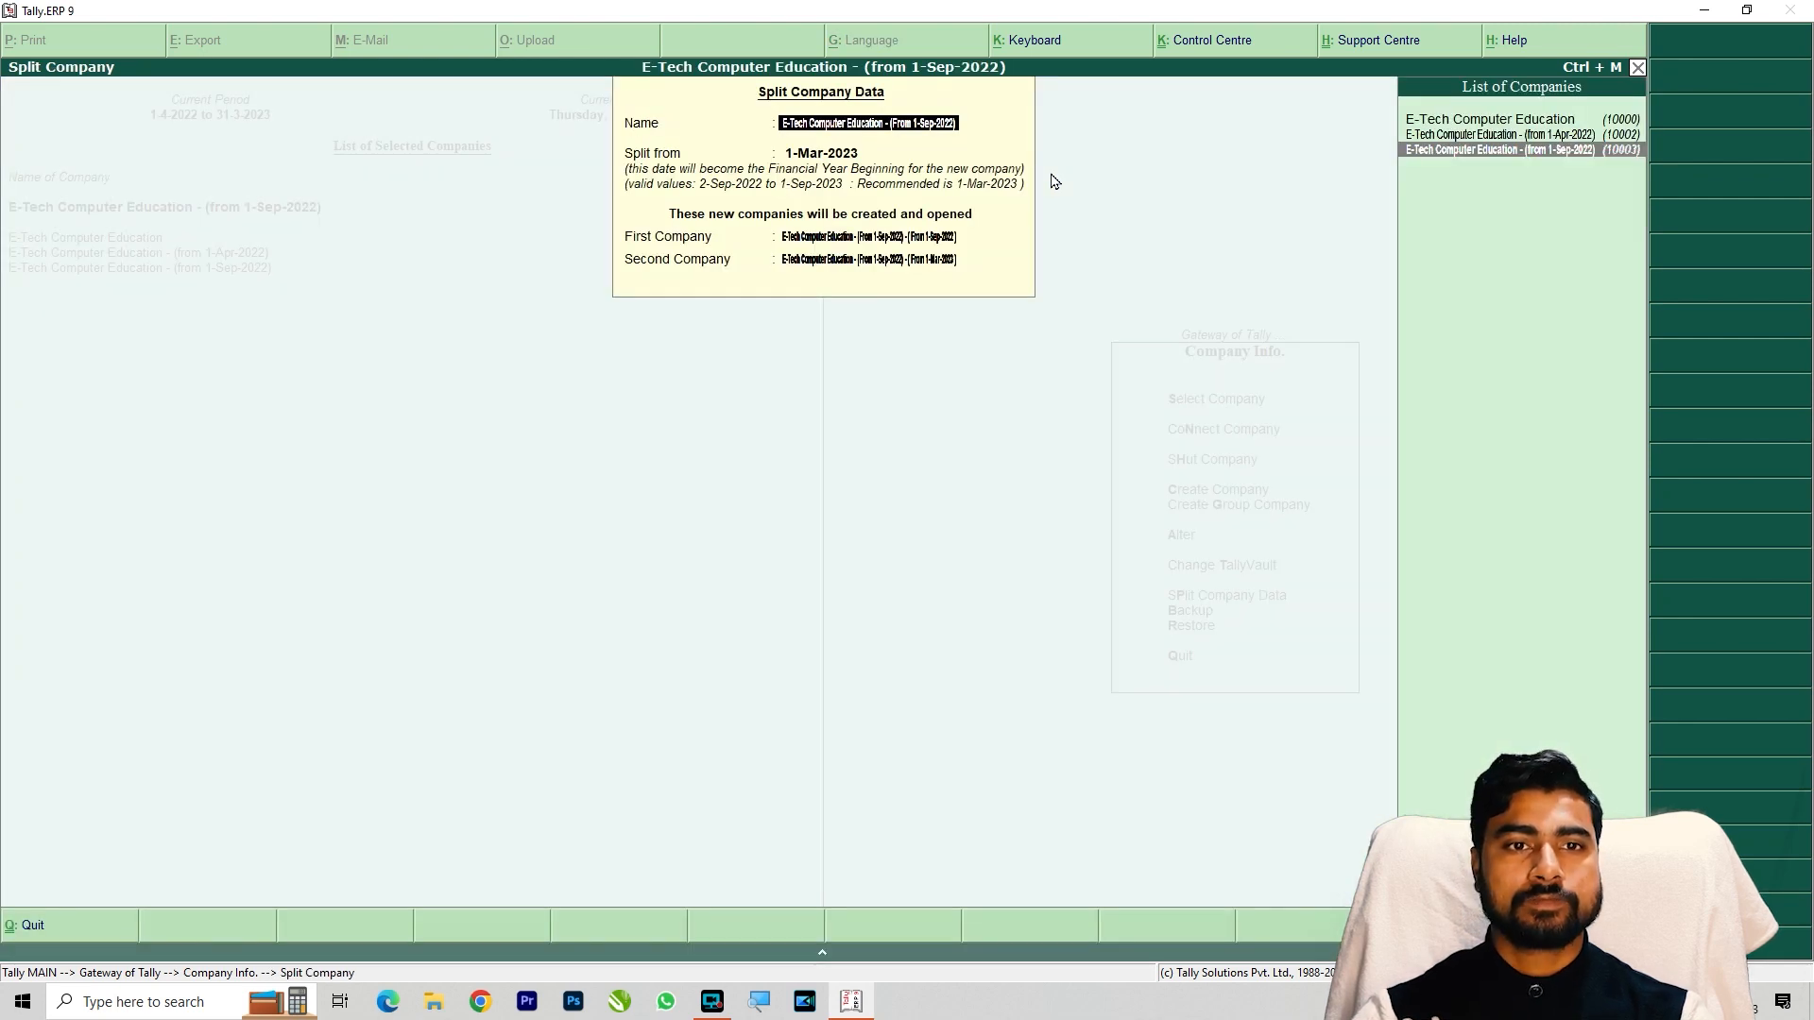
key("Escape")
key("Return")
Try to back up the companies from C:\Tally.ERP9\Data to A:\ and quit the backup screen
key("Down")
key("Return")
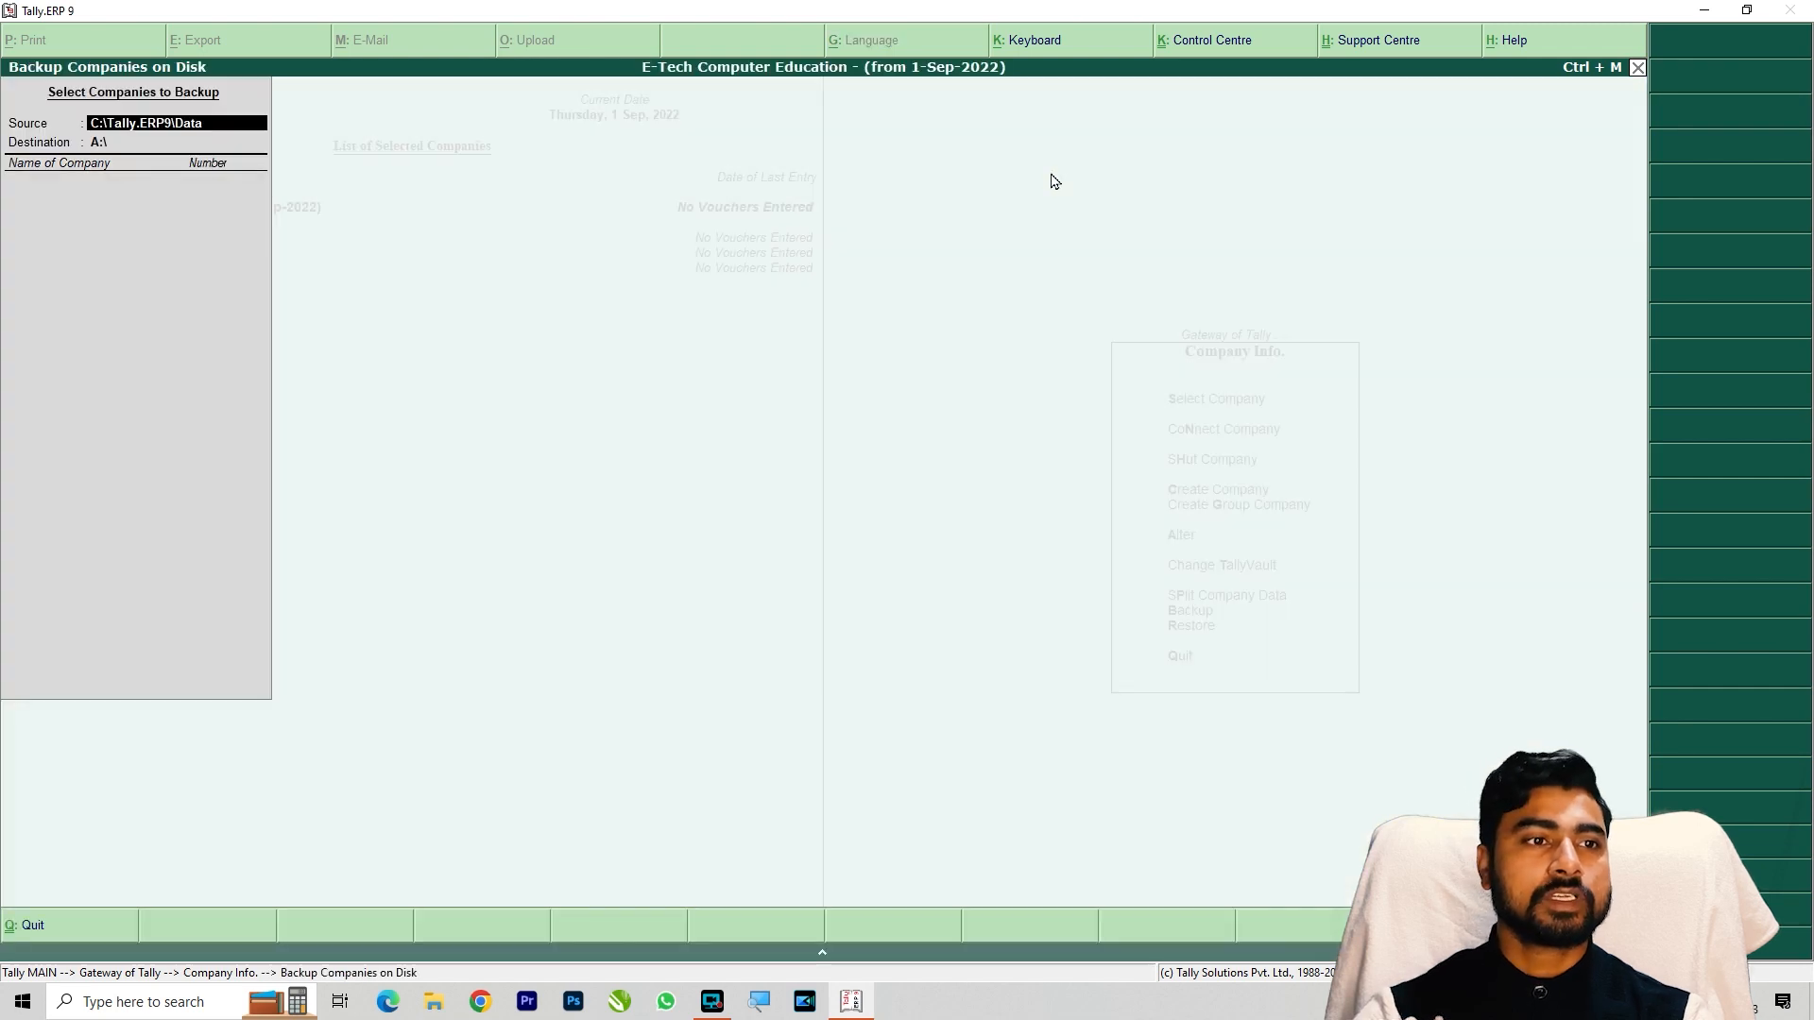
key("Escape")
key("Return")
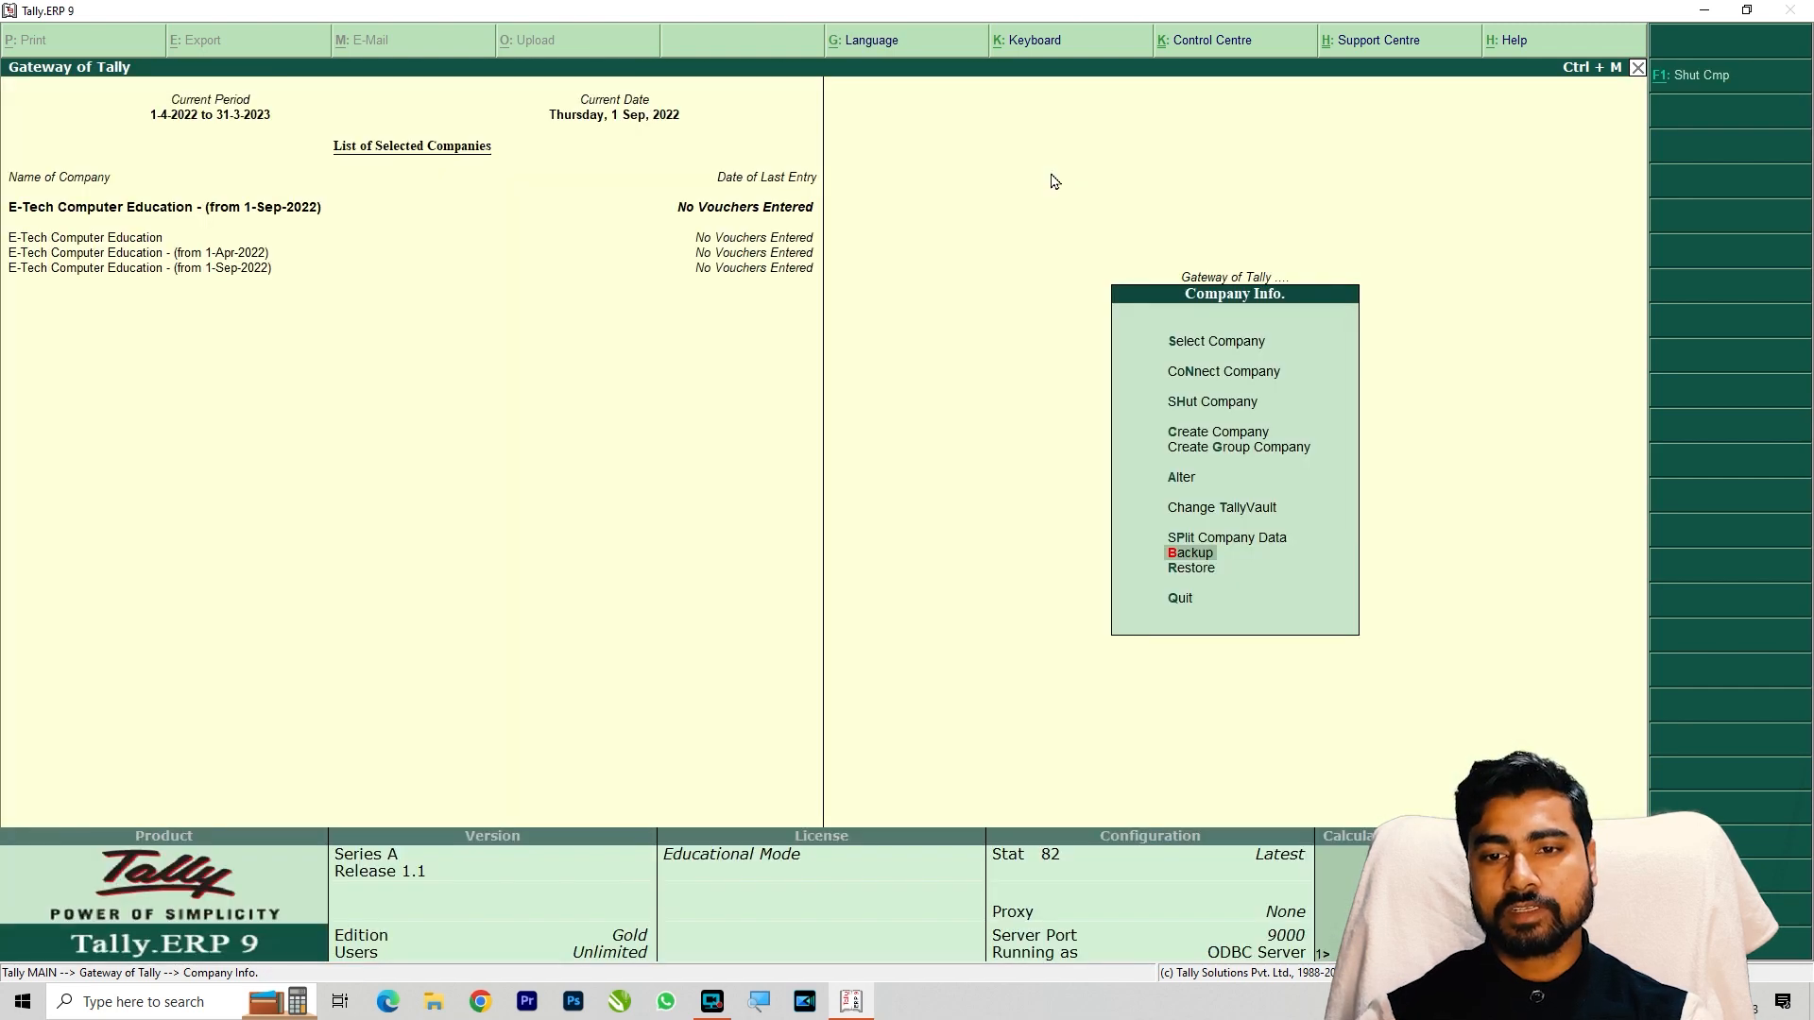
key("Return")
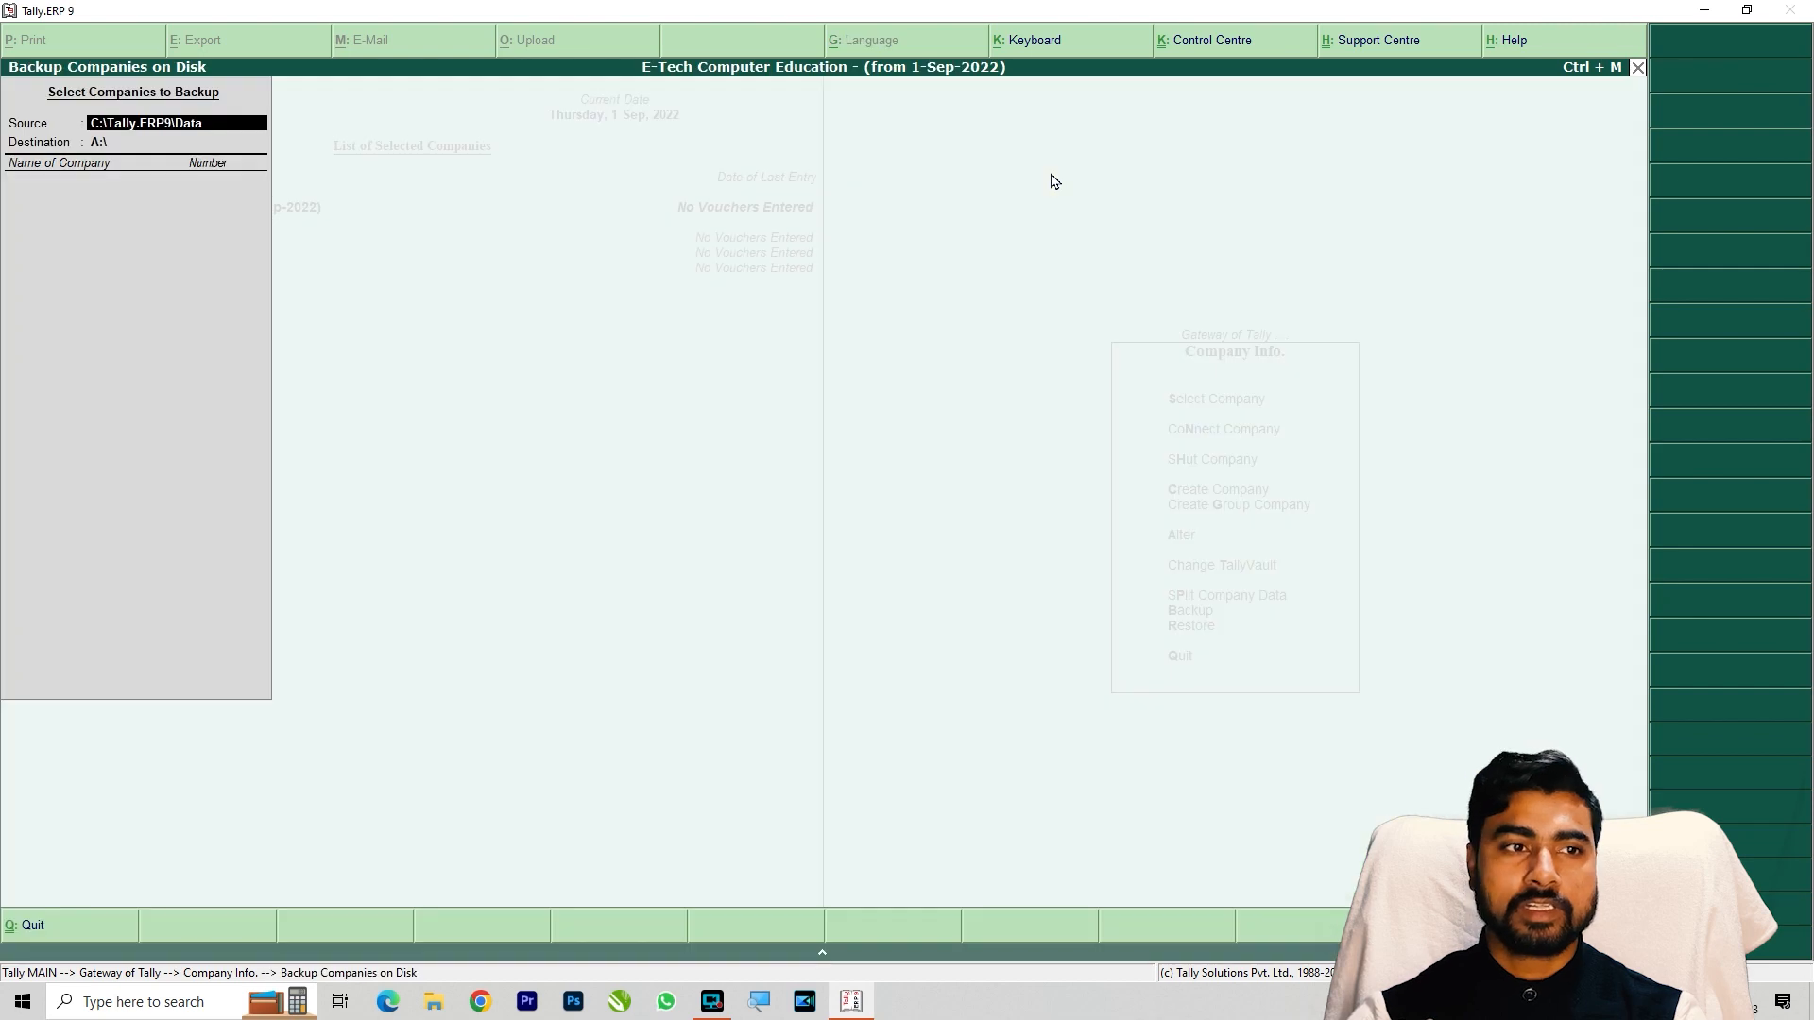
key("Return")
key("Return")
key("Down")
key("Return")
key("Return")
key("Return")
key("Return")
key("Return")
key("Return")
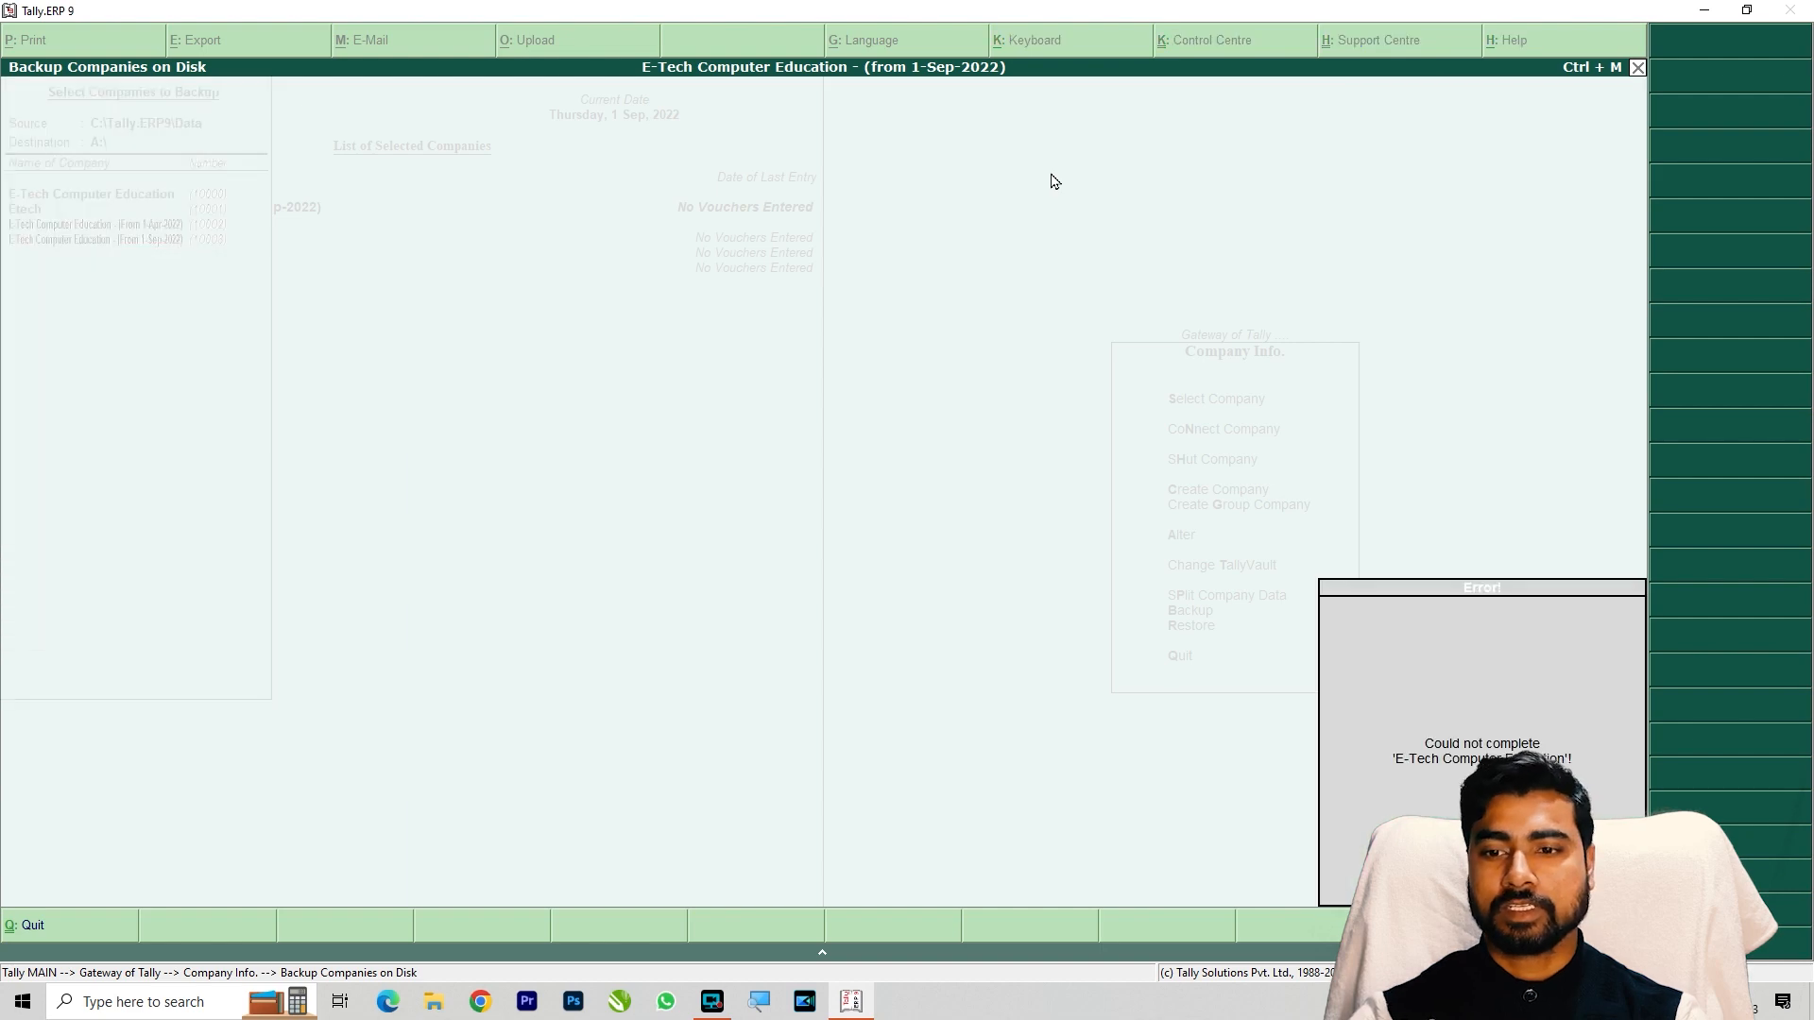
key("Escape")
key("Escape")
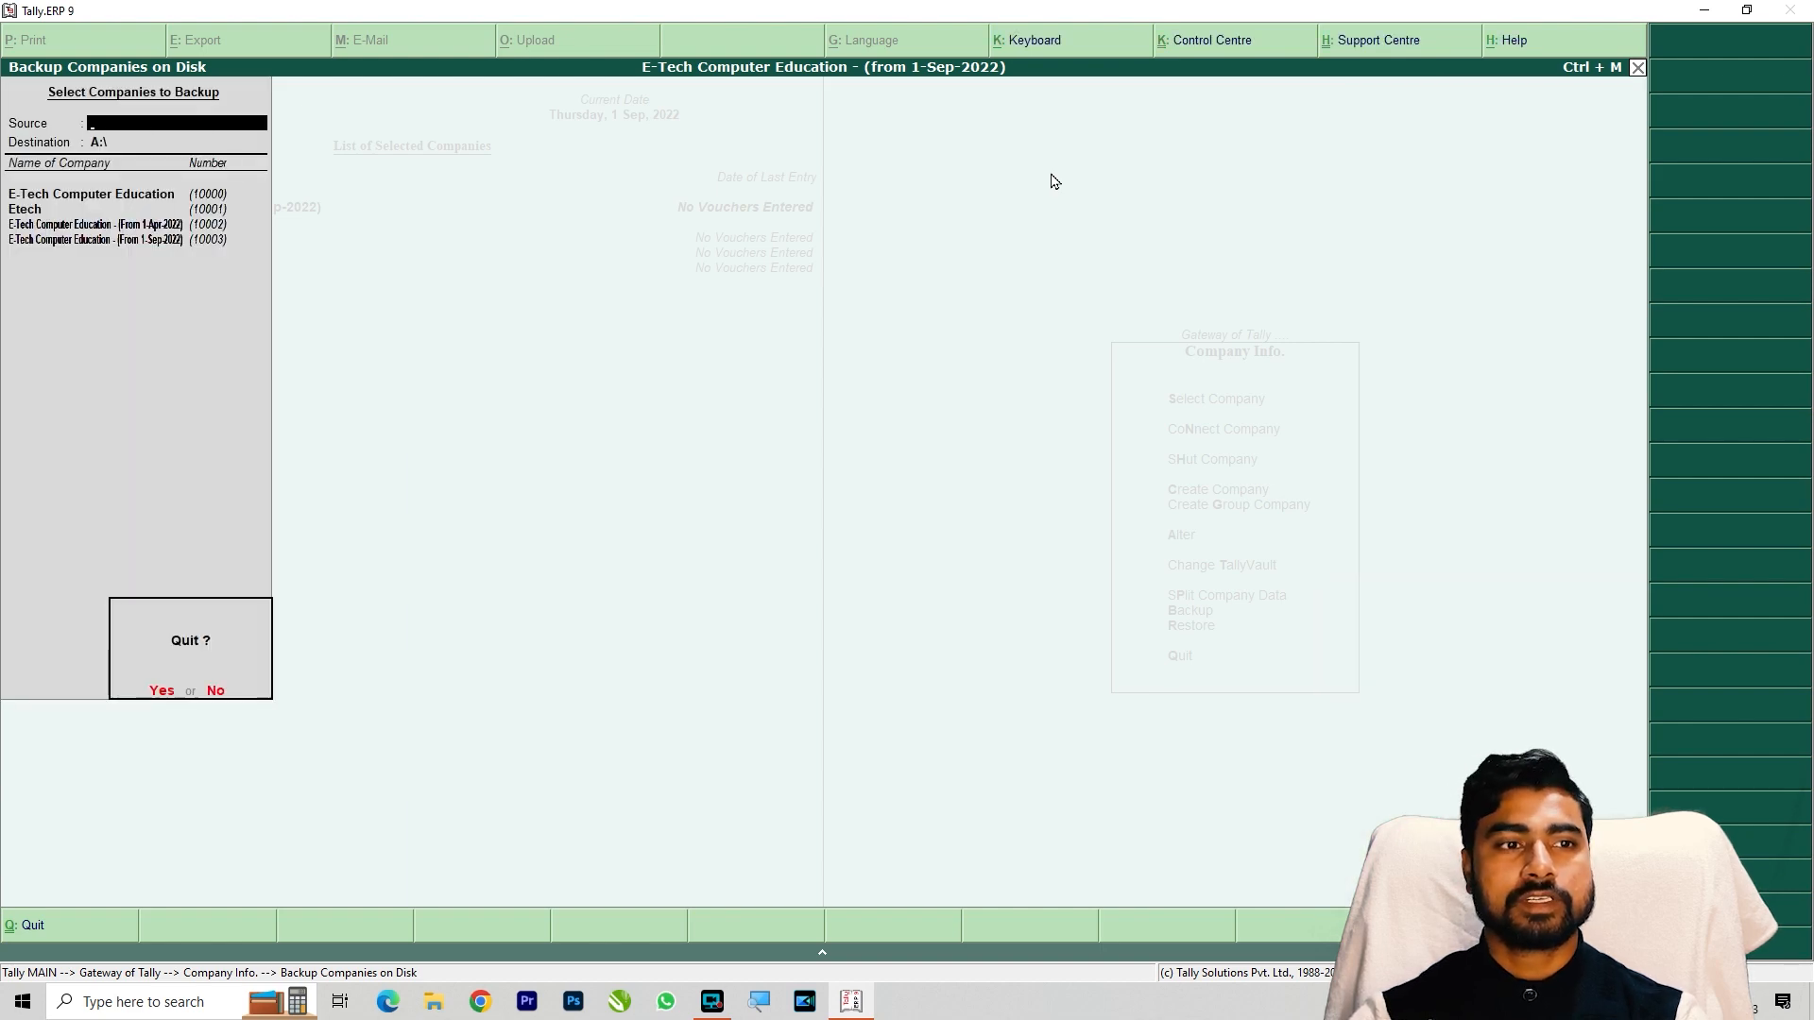
key("Return")
Try to restore companies from A:\ to C:\Tally.ERP9\Data and leave the restore screen
key("Down")
key("Return")
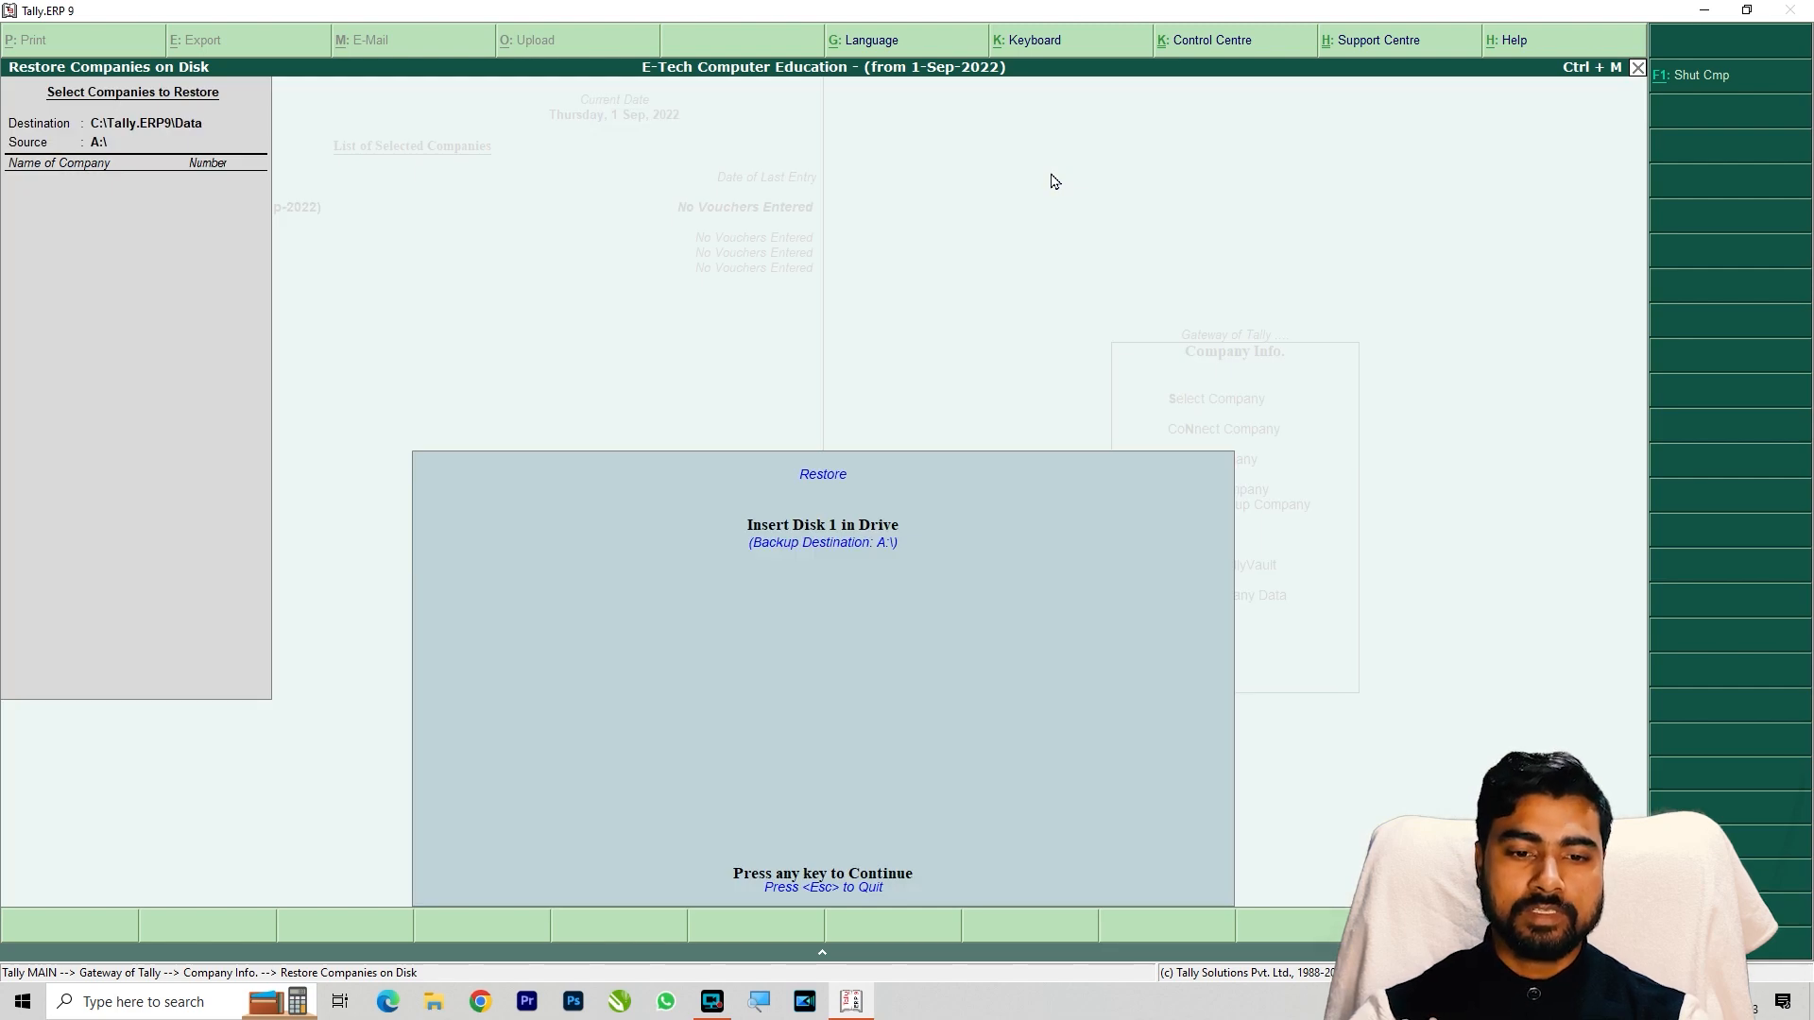
key("Return")
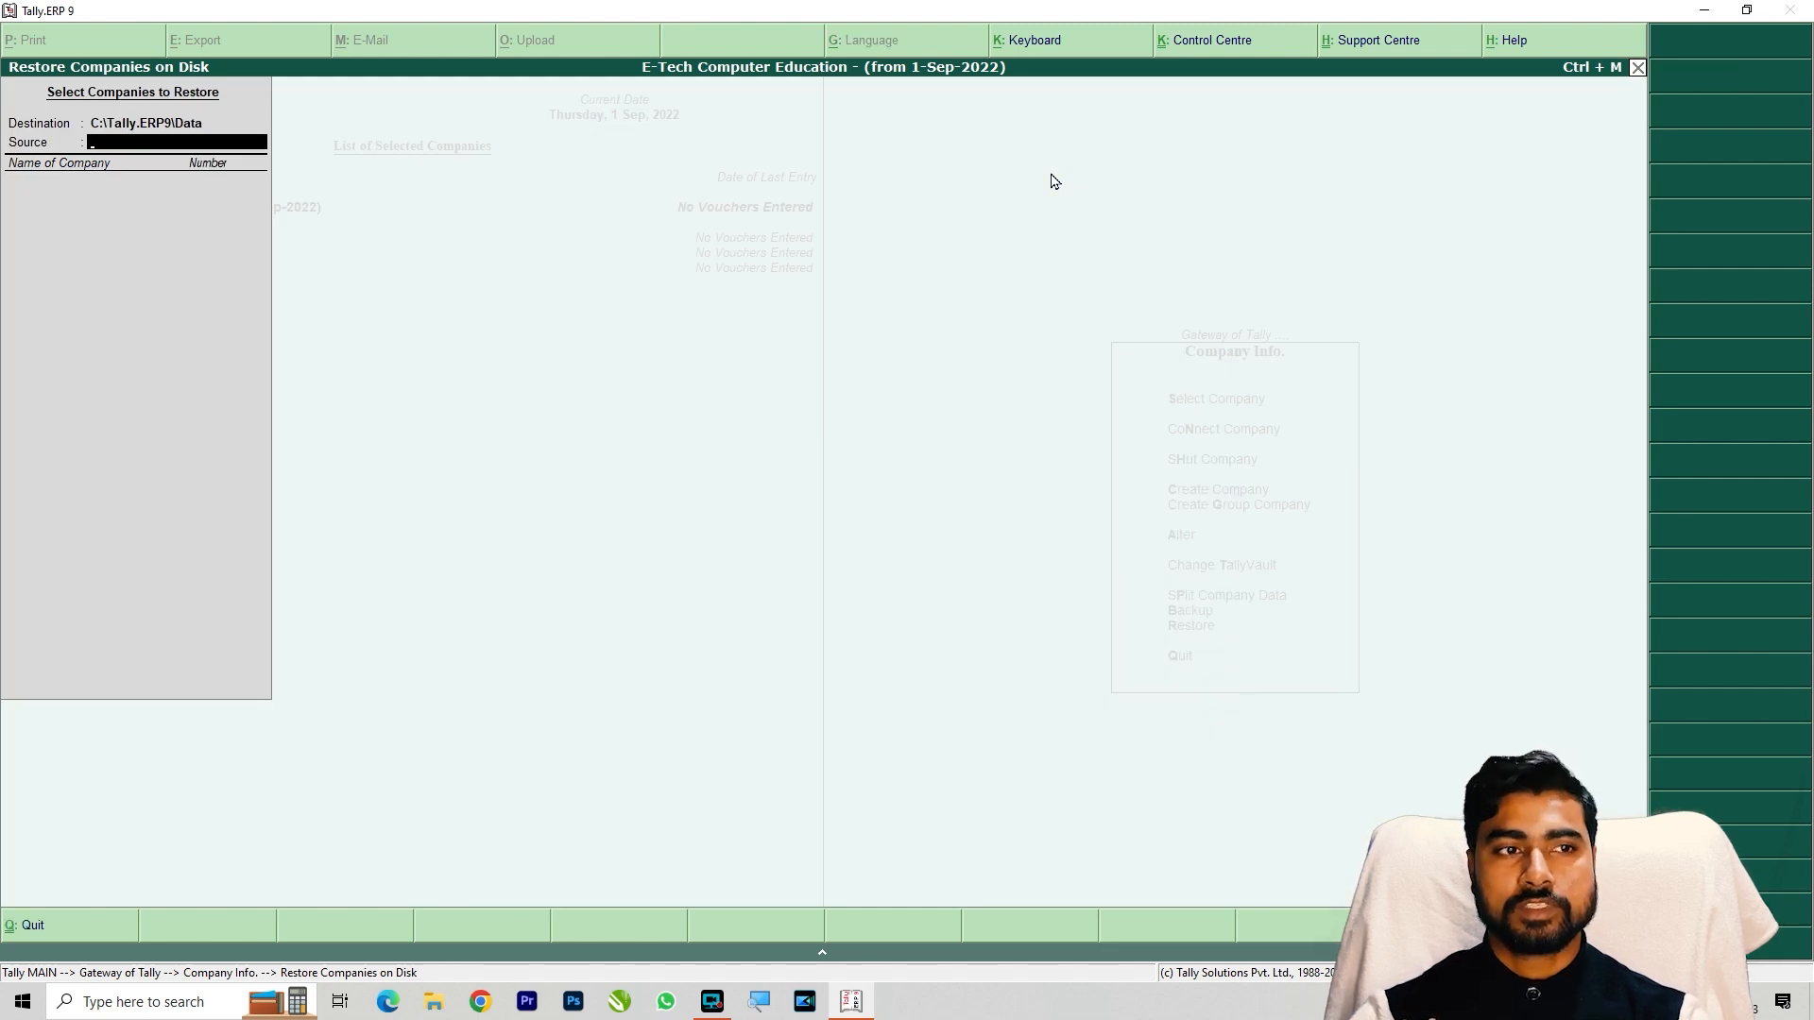
key("Escape")
key("Down")
key("Up")
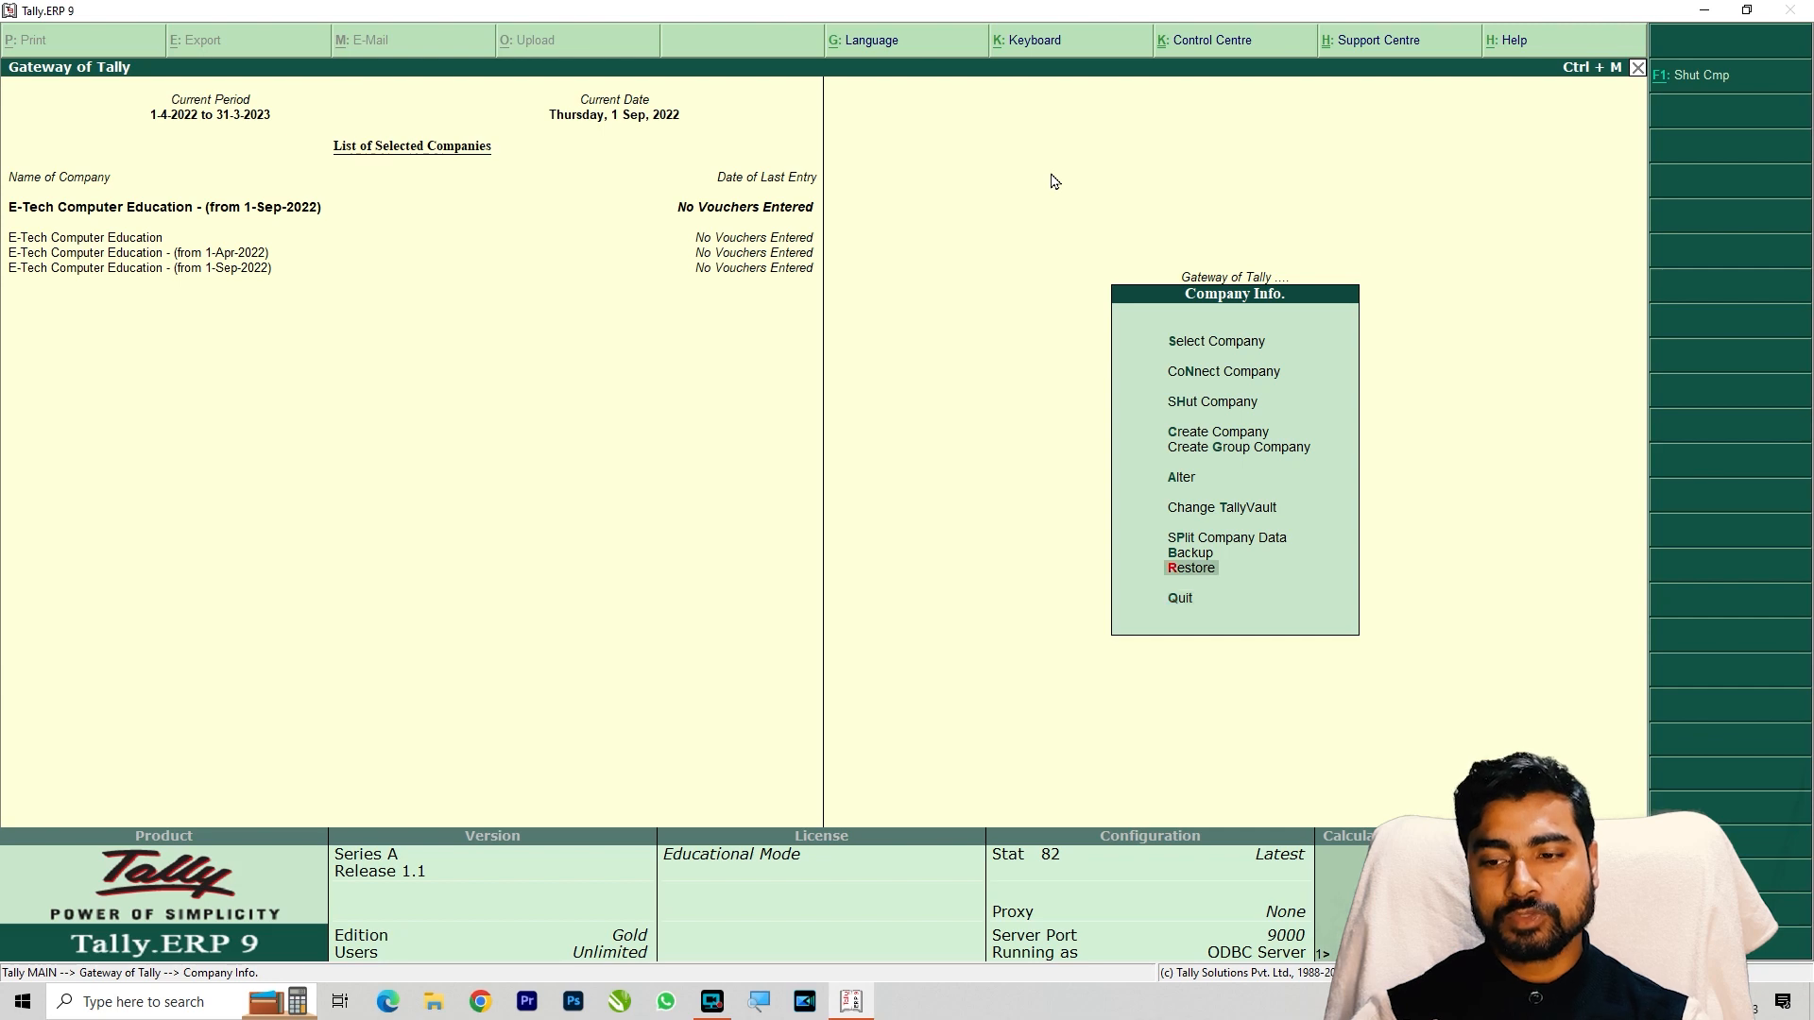